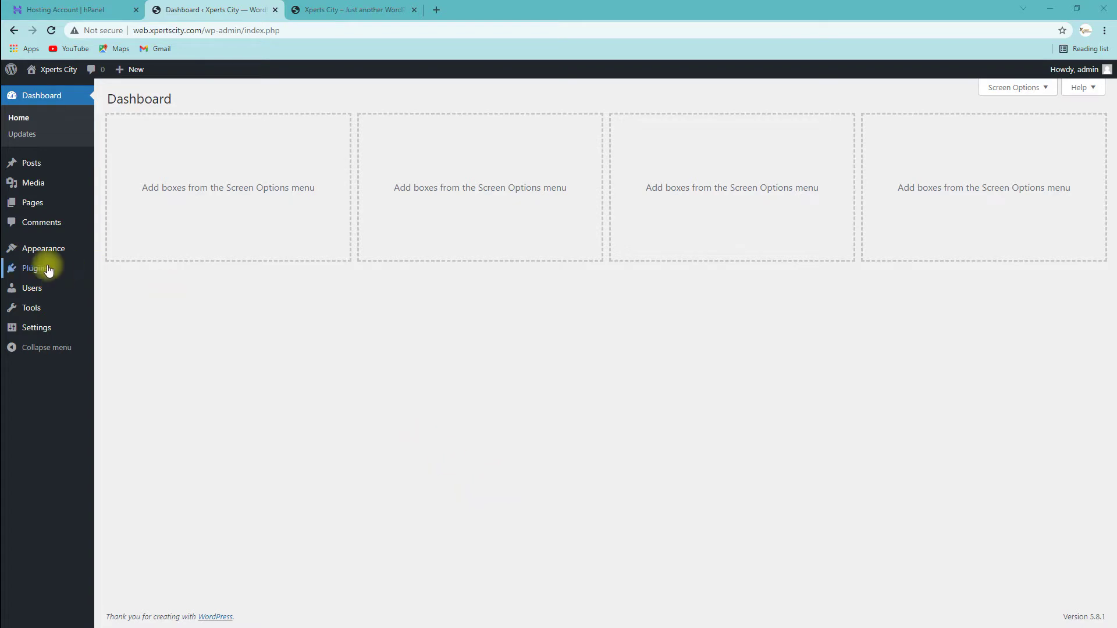
# - Open the theme customizer's global typography settings and review the body and heading font options
pyautogui.moveTo(43, 250)
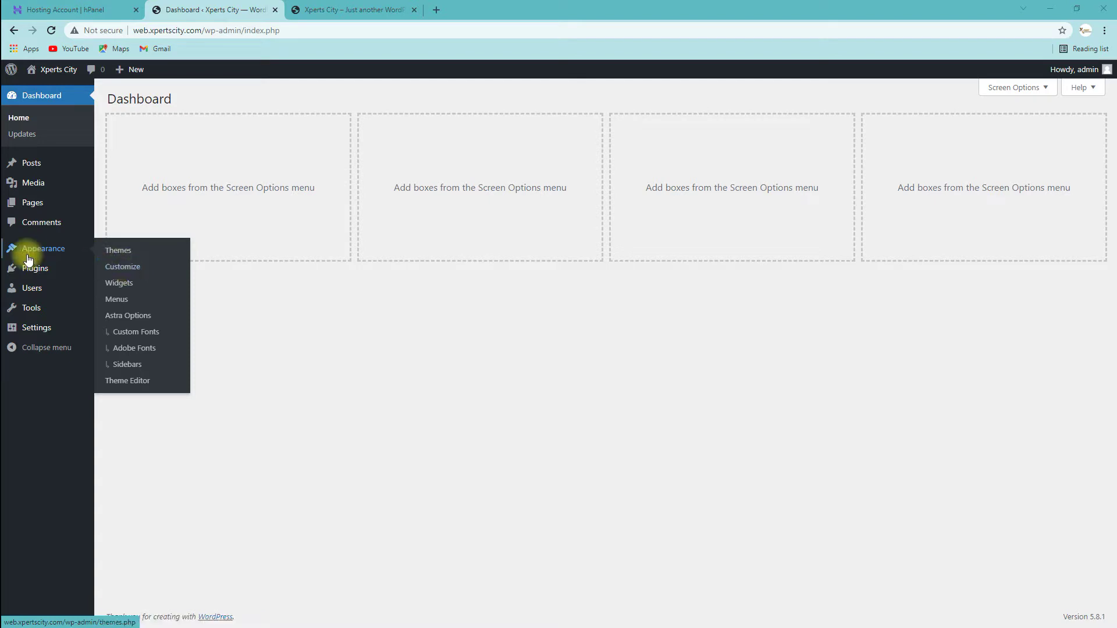
pyautogui.click(123, 268)
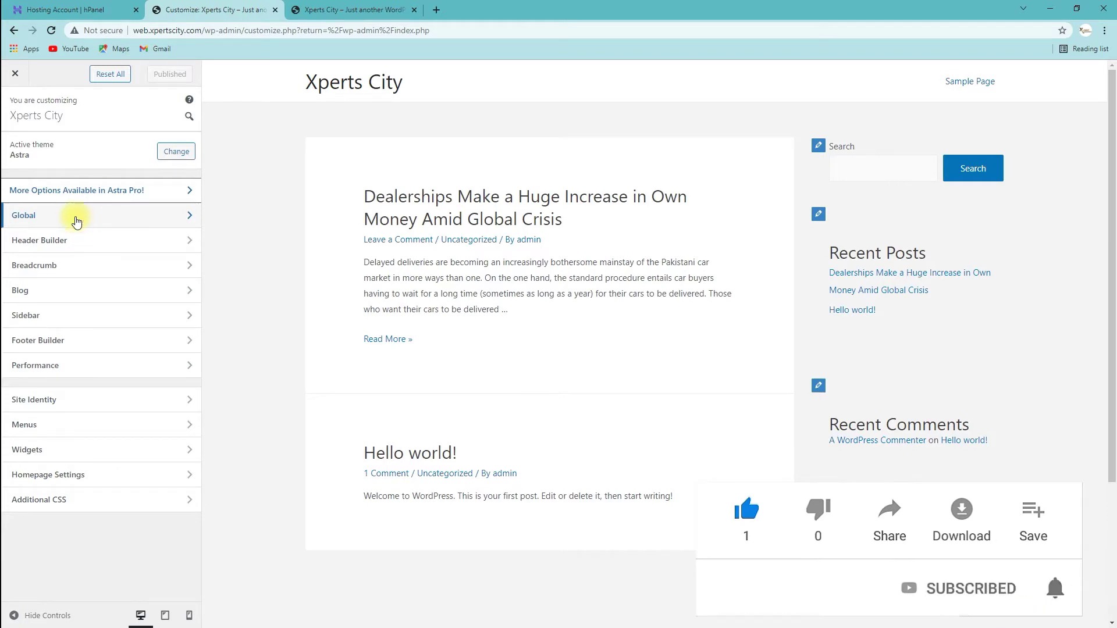
pyautogui.click(76, 222)
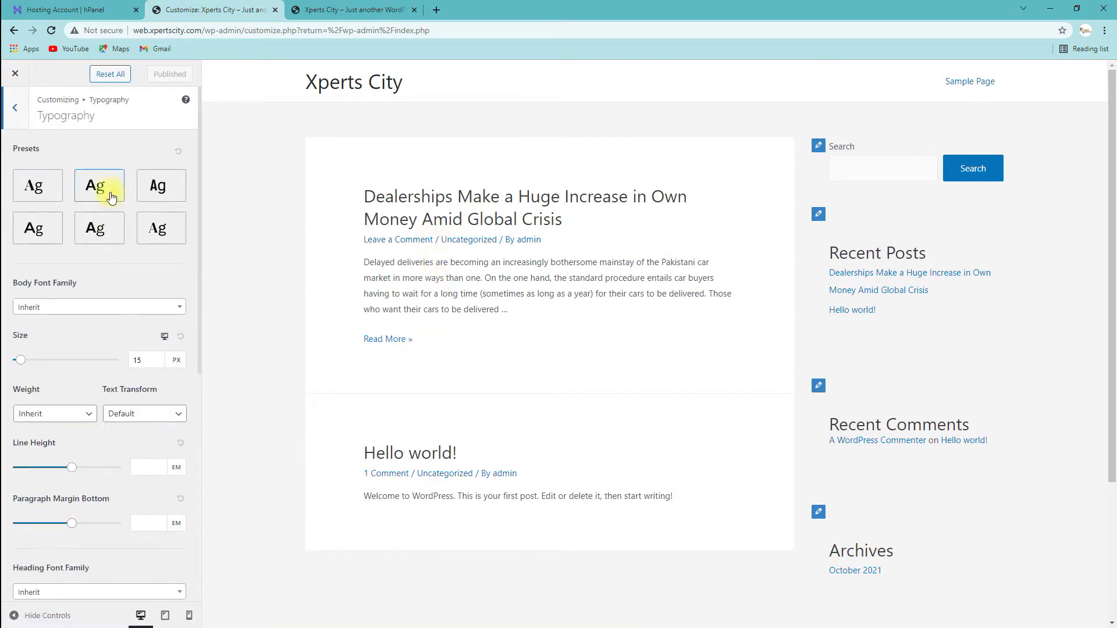
pyautogui.scroll(-4, 105, 299)
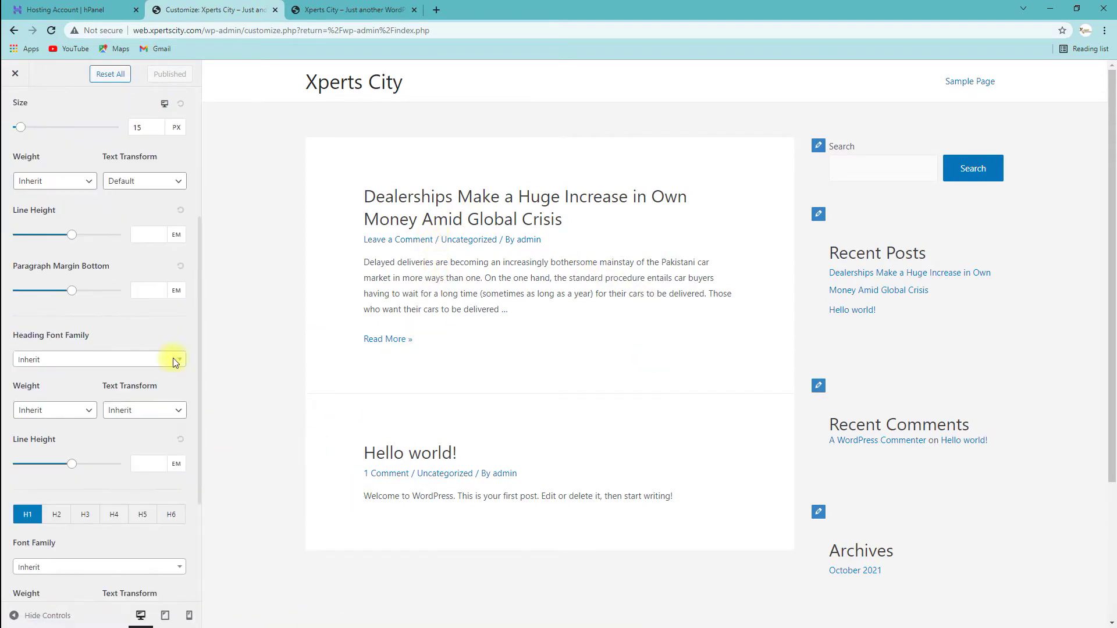
pyautogui.scroll(-3, 105, 380)
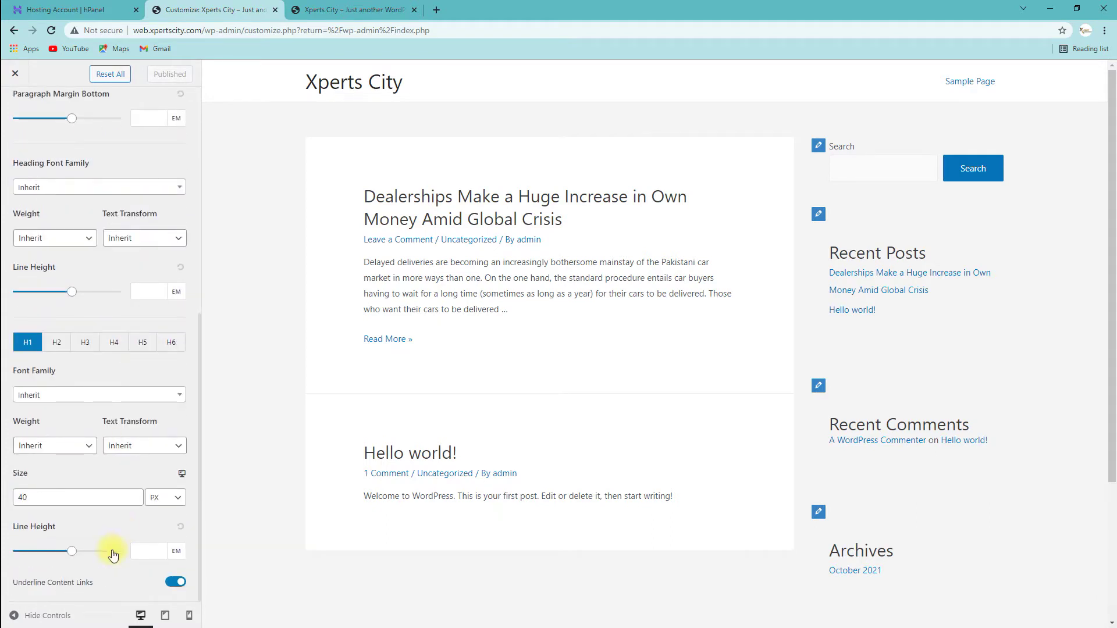
pyautogui.scroll(7, 114, 494)
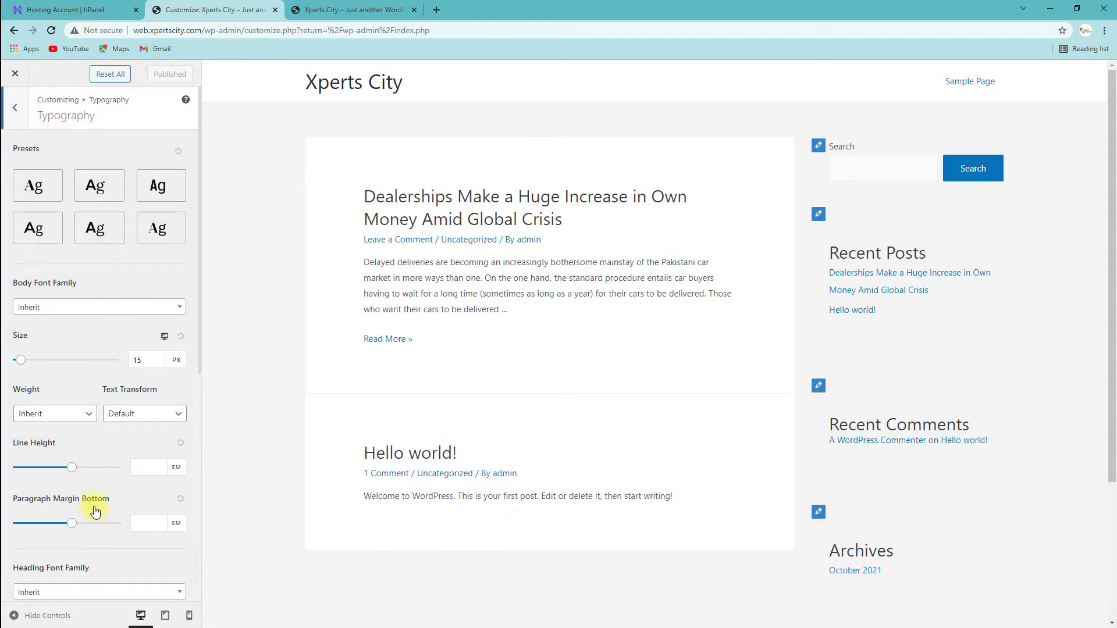
pyautogui.scroll(-7, 93, 524)
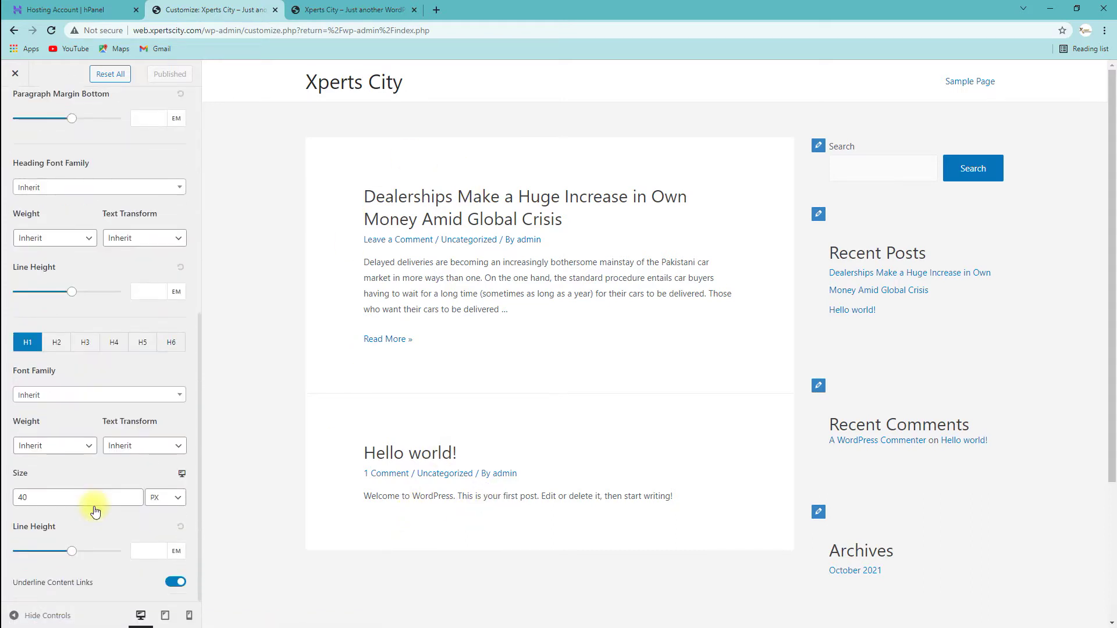
pyautogui.scroll(7, 95, 510)
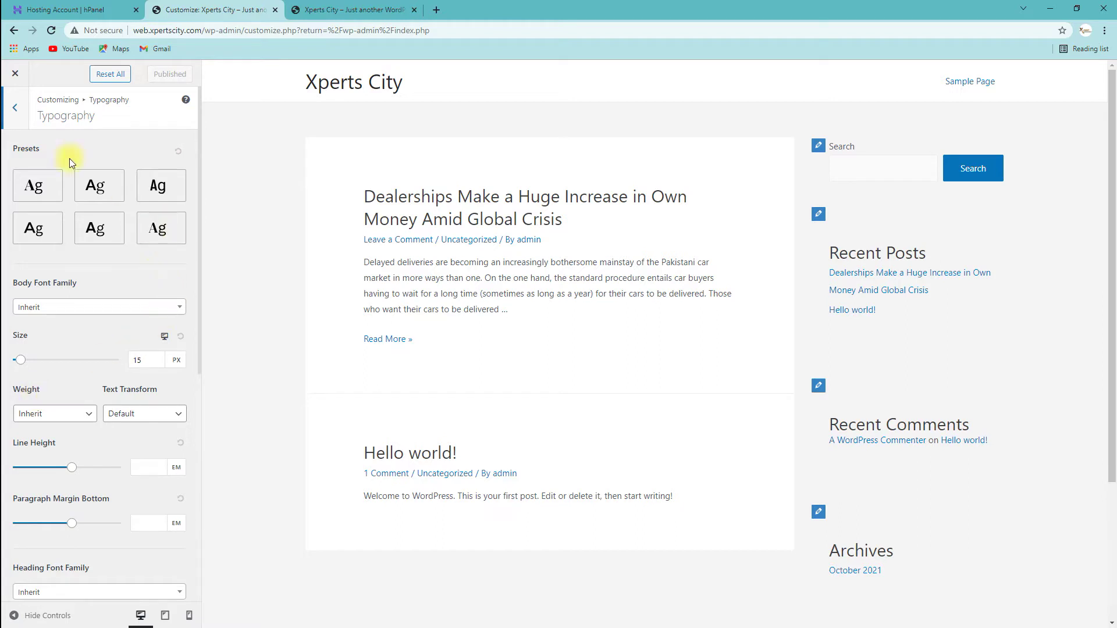
# - Try the second and the first typography presets on the site preview and reset the preset selection
pyautogui.click(99, 197)
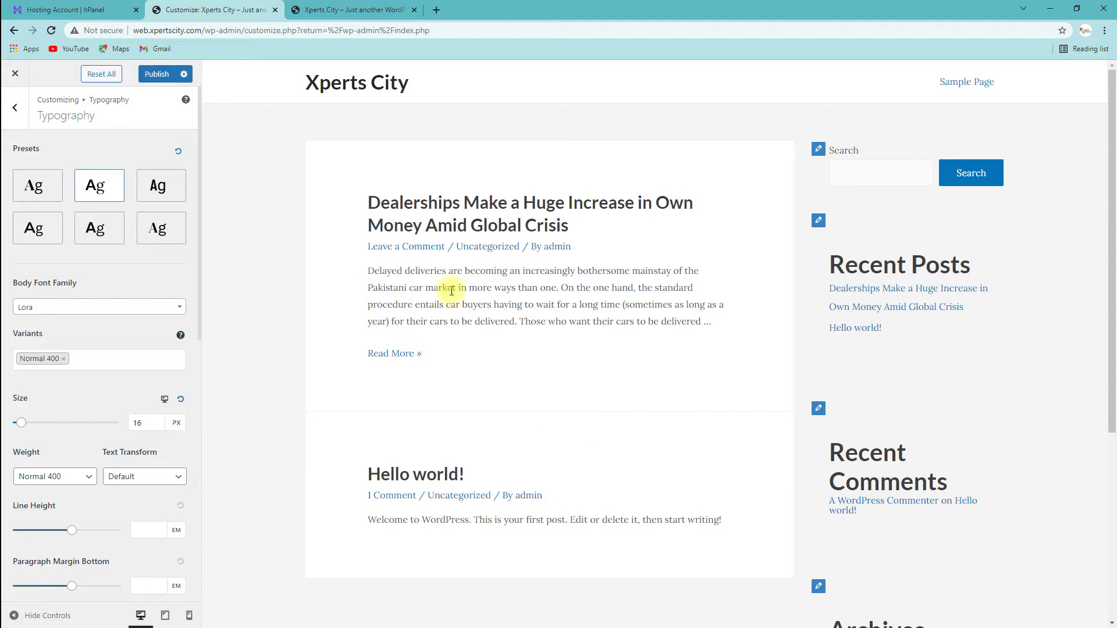
pyautogui.click(37, 191)
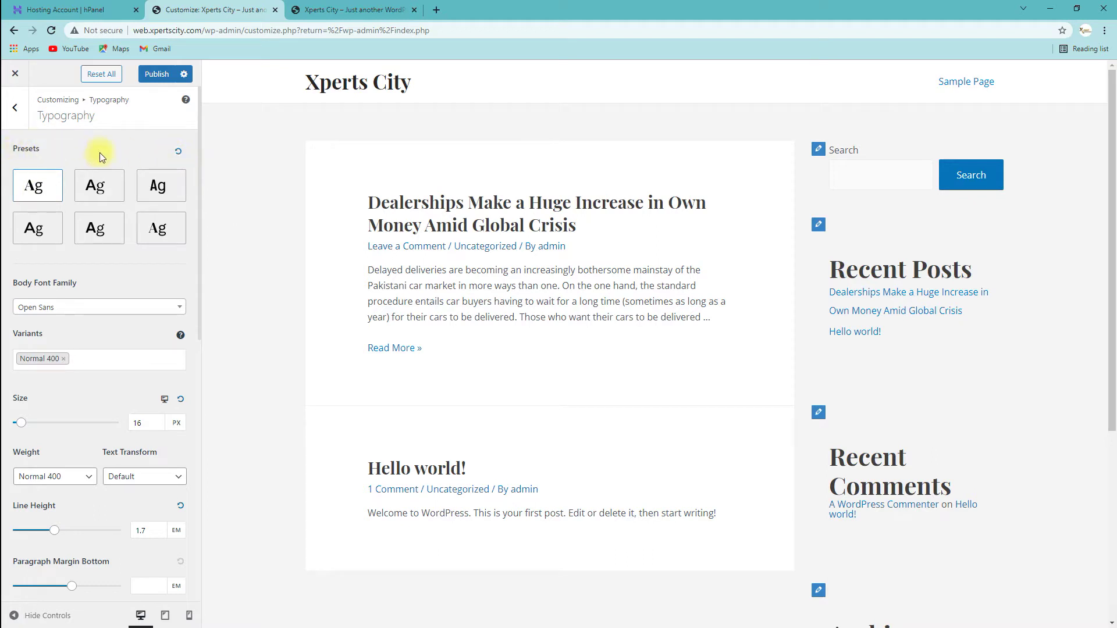
pyautogui.click(178, 153)
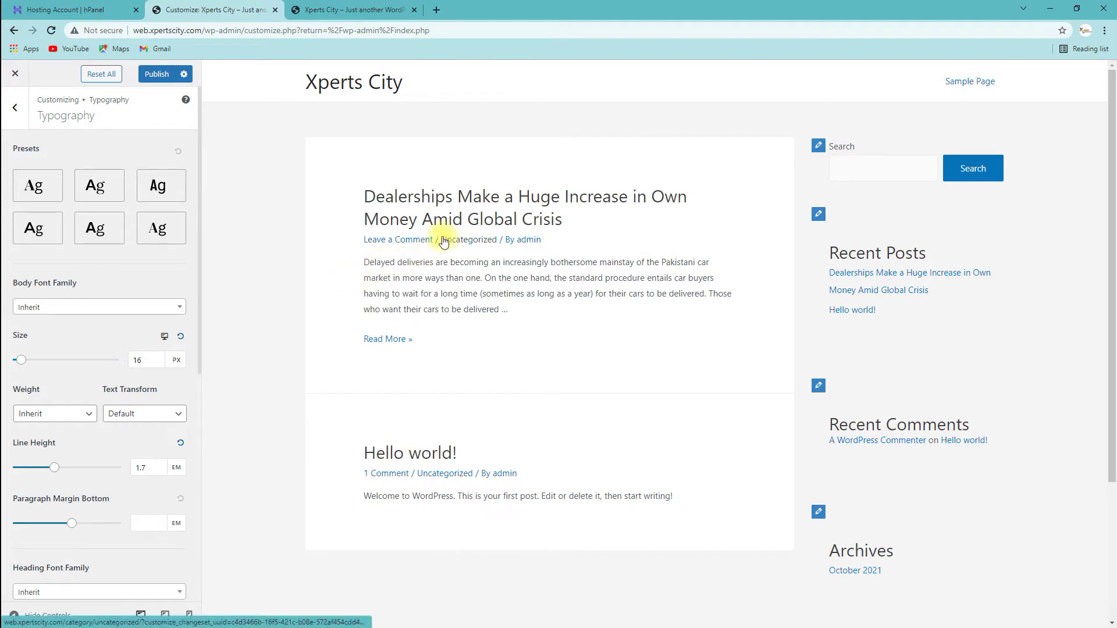
# - Try the Extra-Bold 800 weight for H1 headings and return the weight to Inherit
pyautogui.scroll(-5, 102, 243)
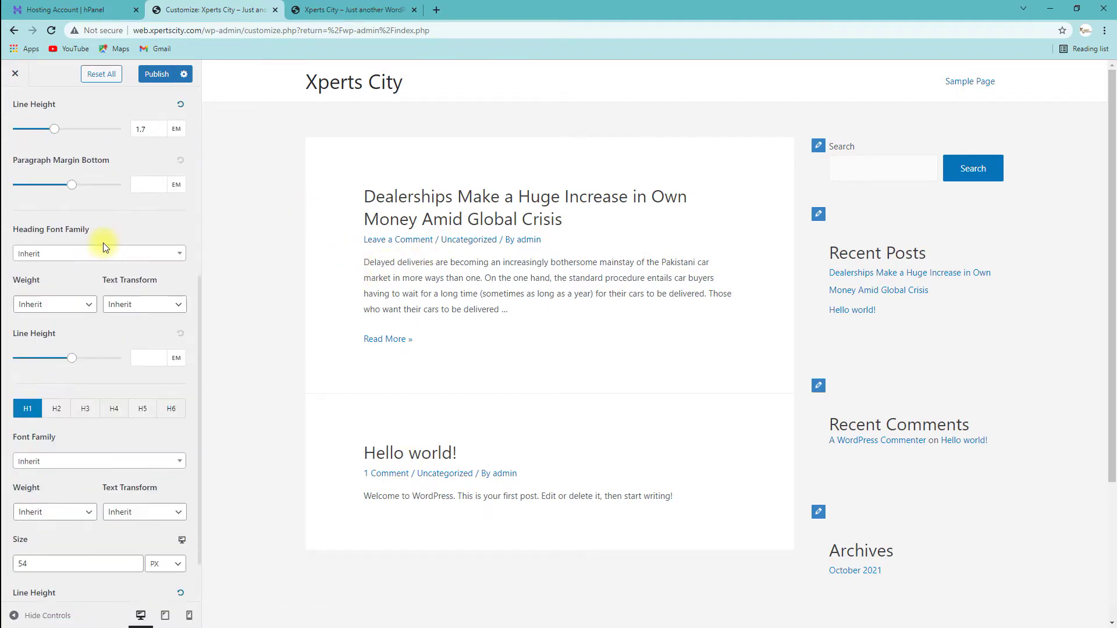
pyautogui.scroll(-1, 103, 243)
pyautogui.scroll(-1, 75, 365)
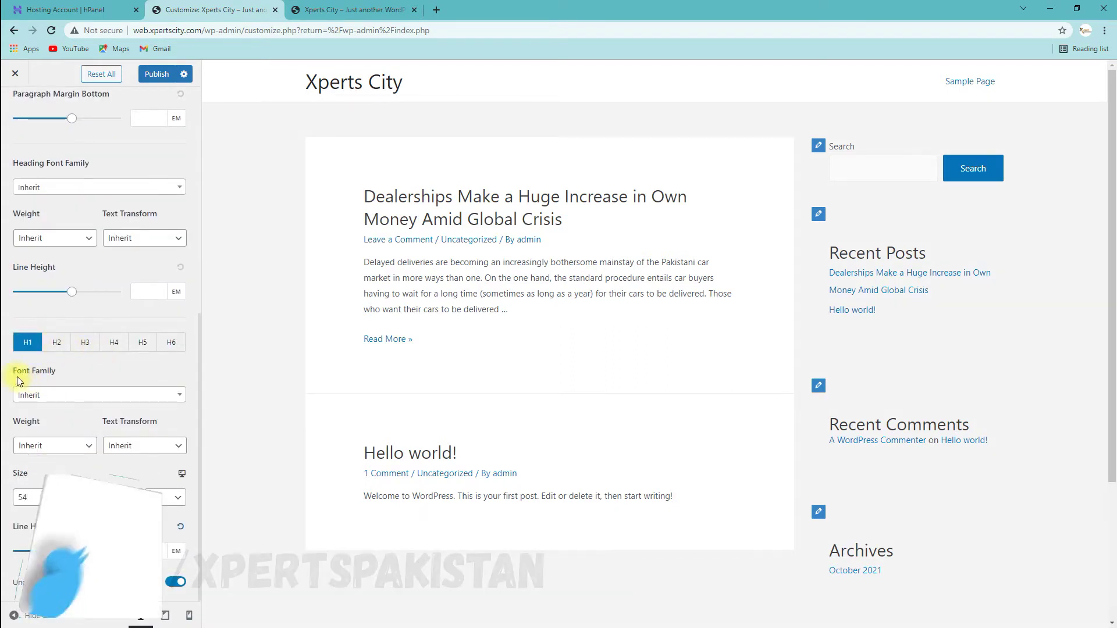
pyautogui.click(59, 453)
pyautogui.click(55, 549)
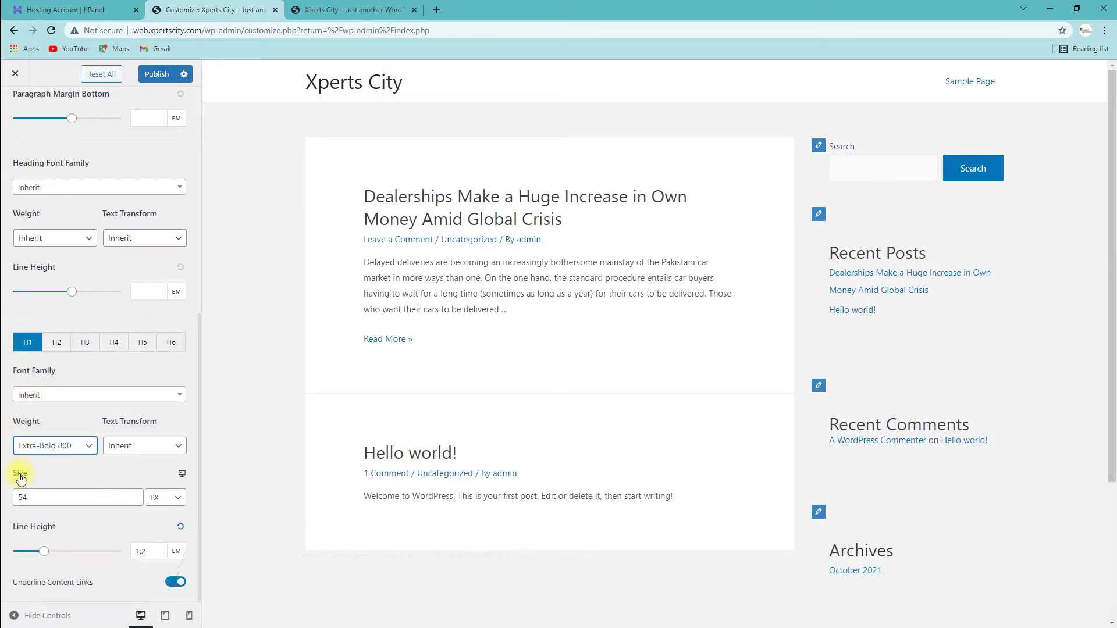
pyautogui.click(24, 447)
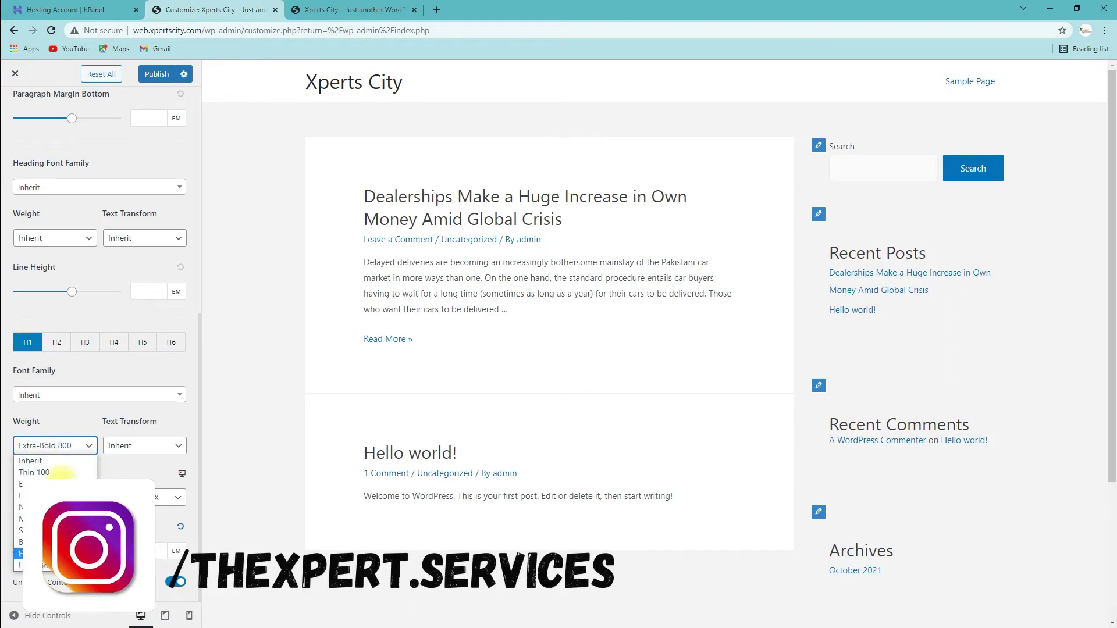
pyautogui.click(46, 462)
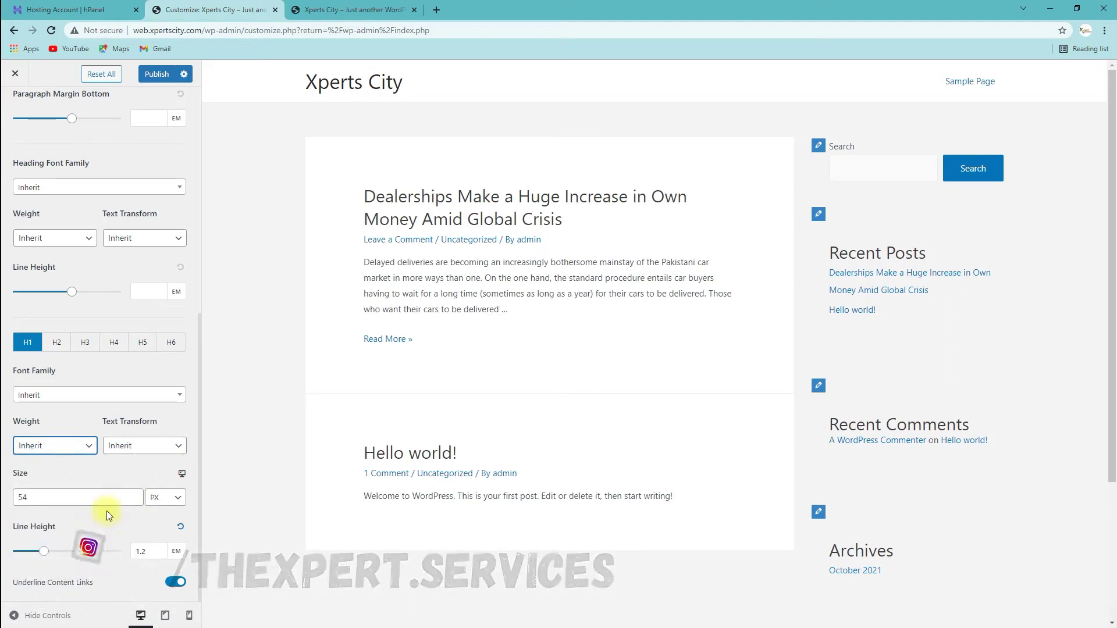
pyautogui.scroll(7, 110, 561)
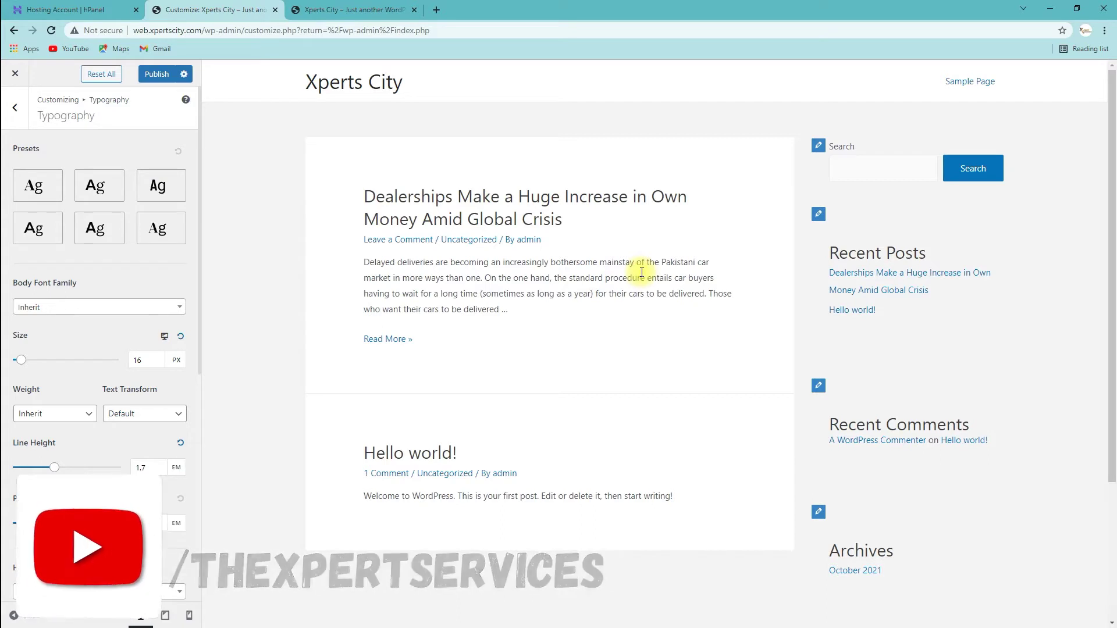
# - Set the theme color in the global color settings to orange #e65602 and check it in the site preview
pyautogui.click(18, 111)
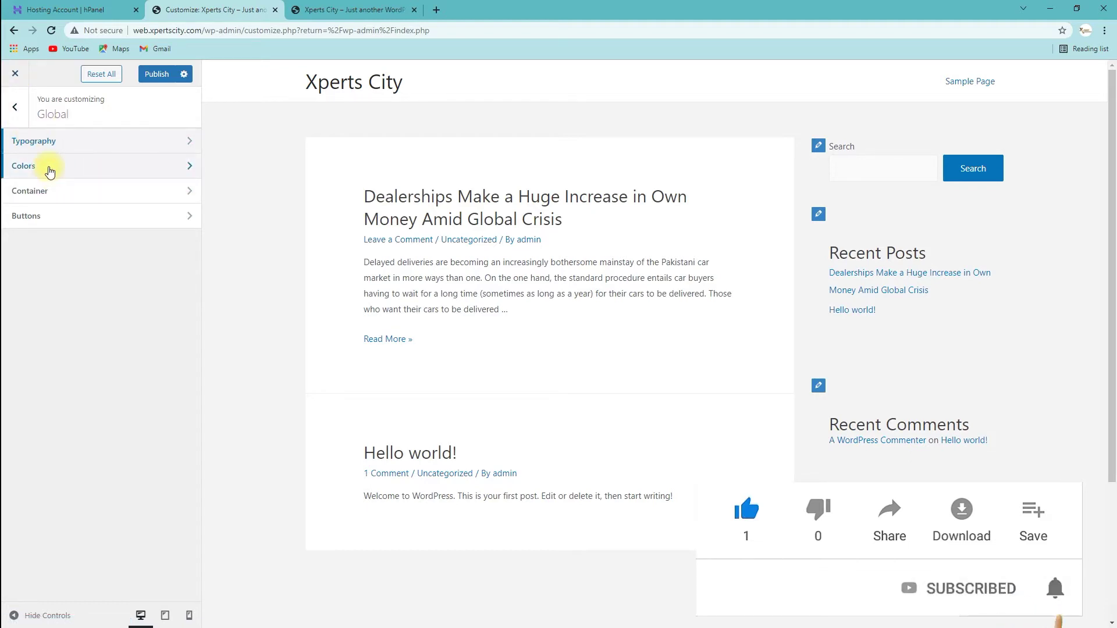
pyautogui.click(50, 172)
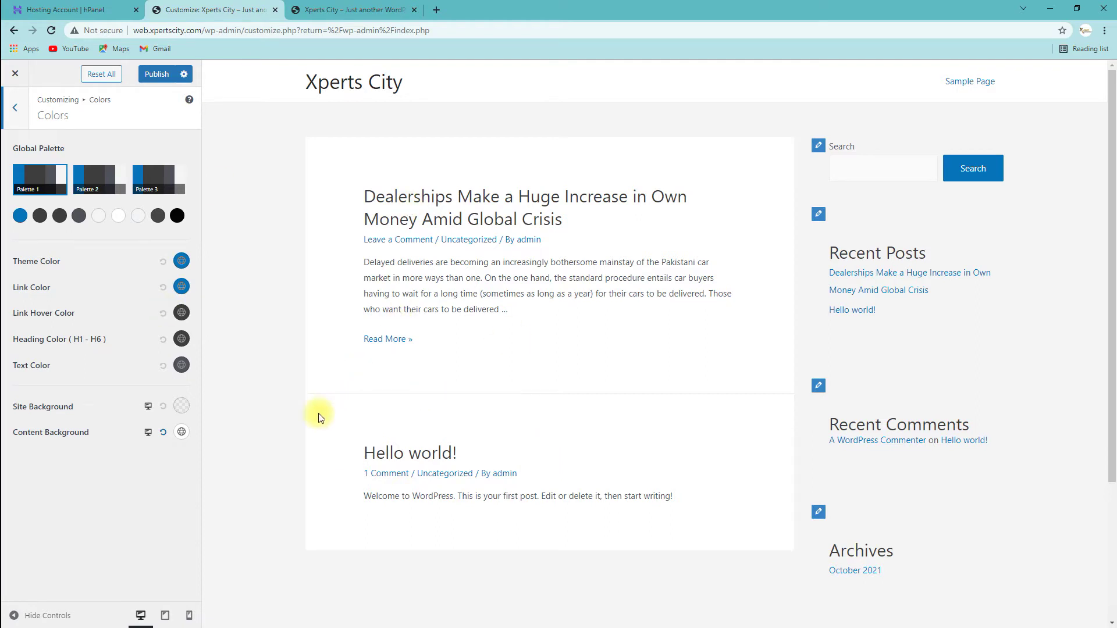
pyautogui.click(181, 261)
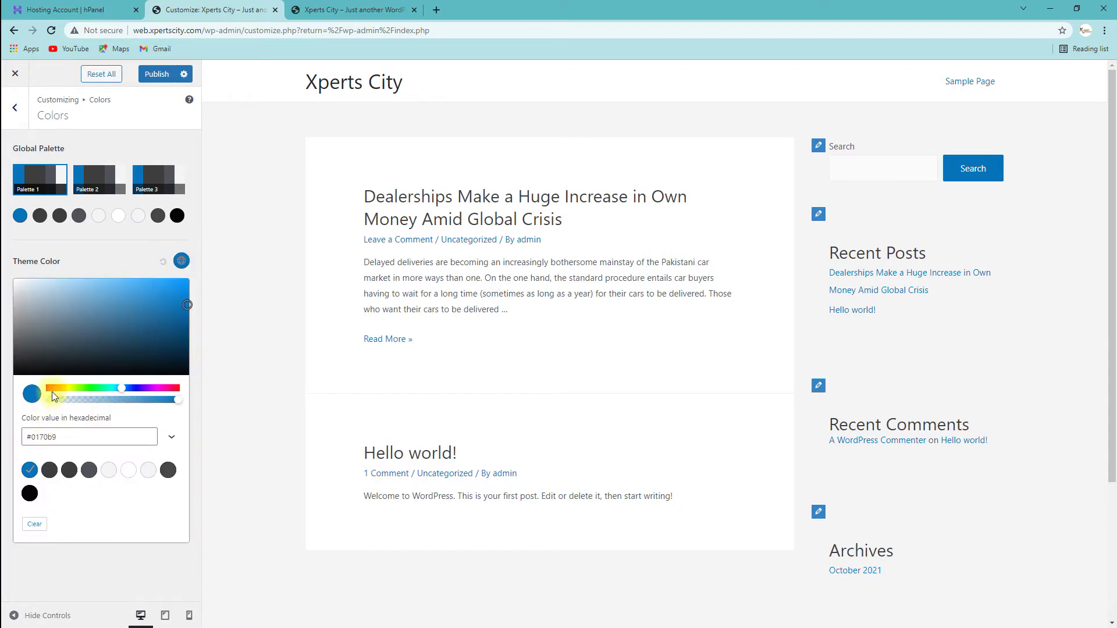
pyautogui.click(51, 389)
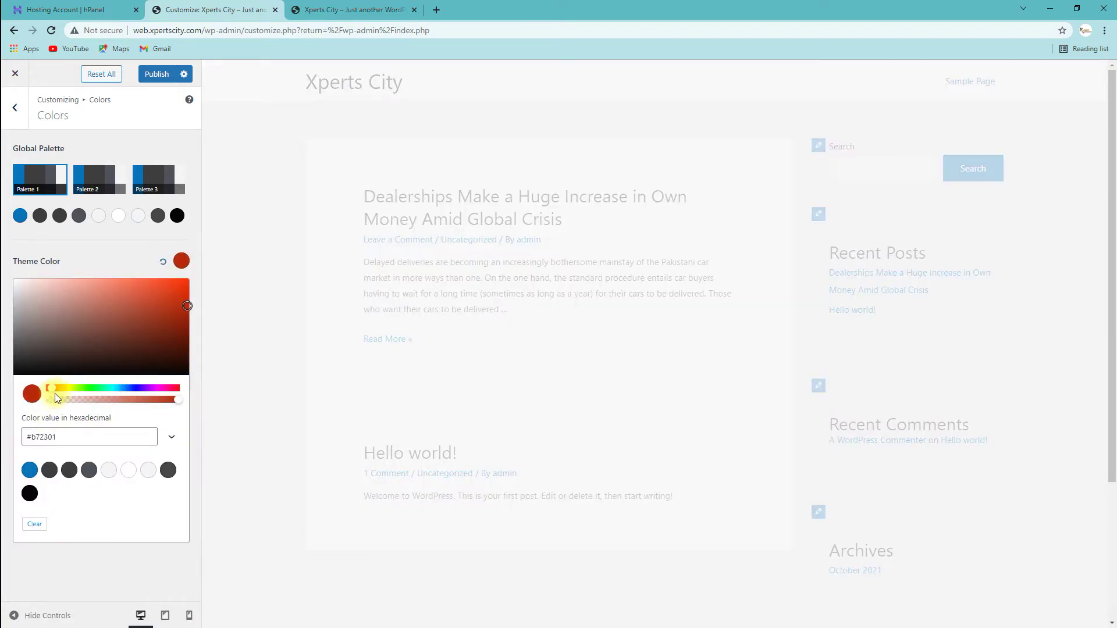
pyautogui.click(56, 389)
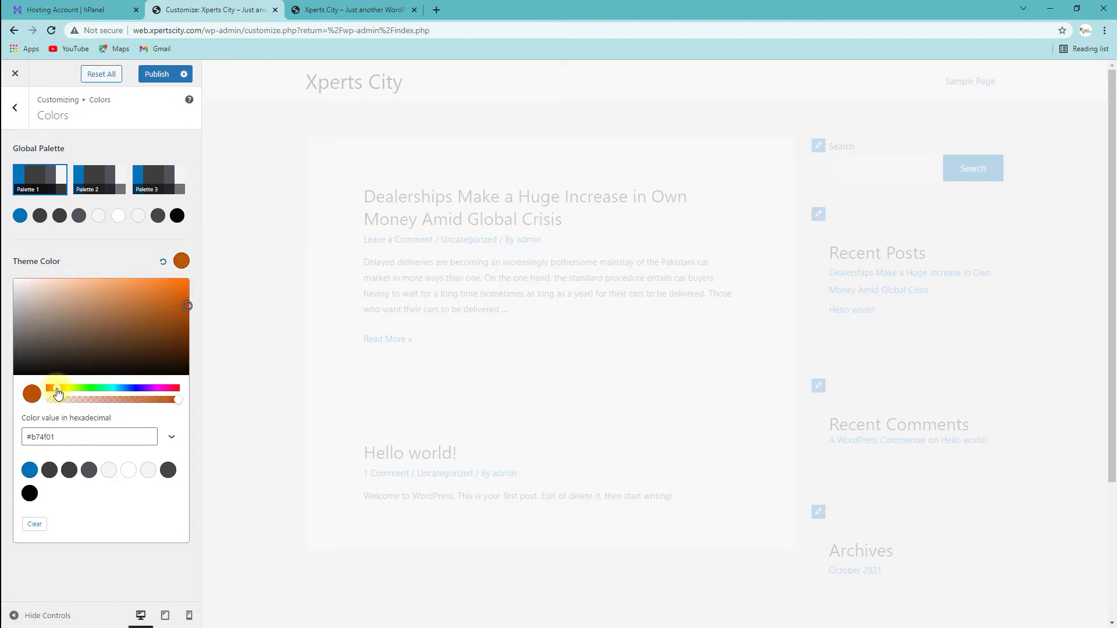
pyautogui.click(186, 299)
pyautogui.click(187, 289)
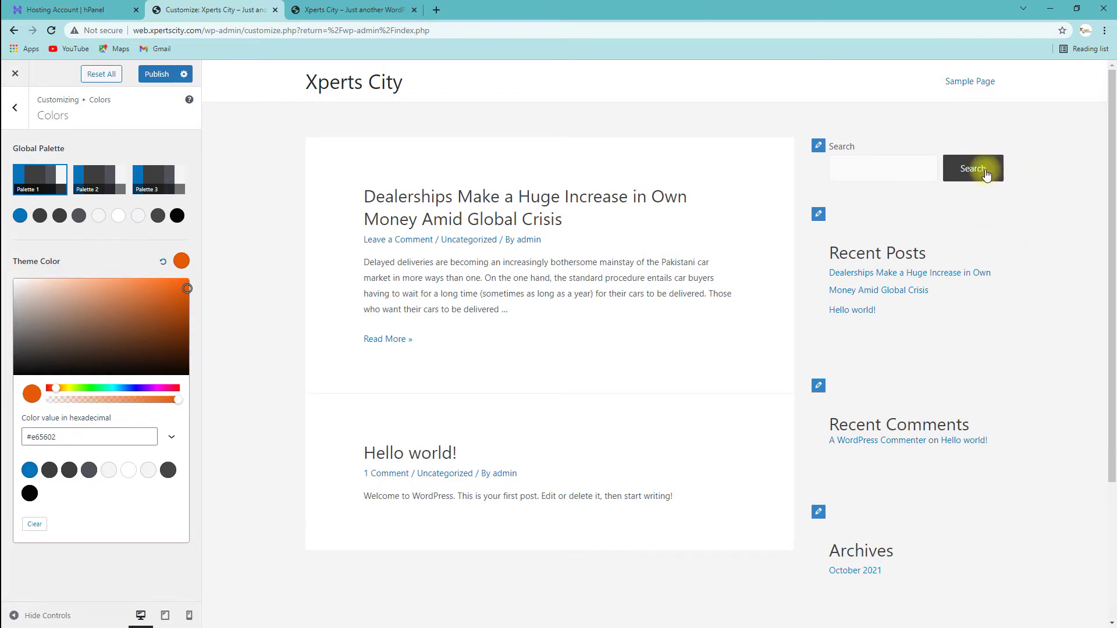
pyautogui.scroll(-3, 485, 434)
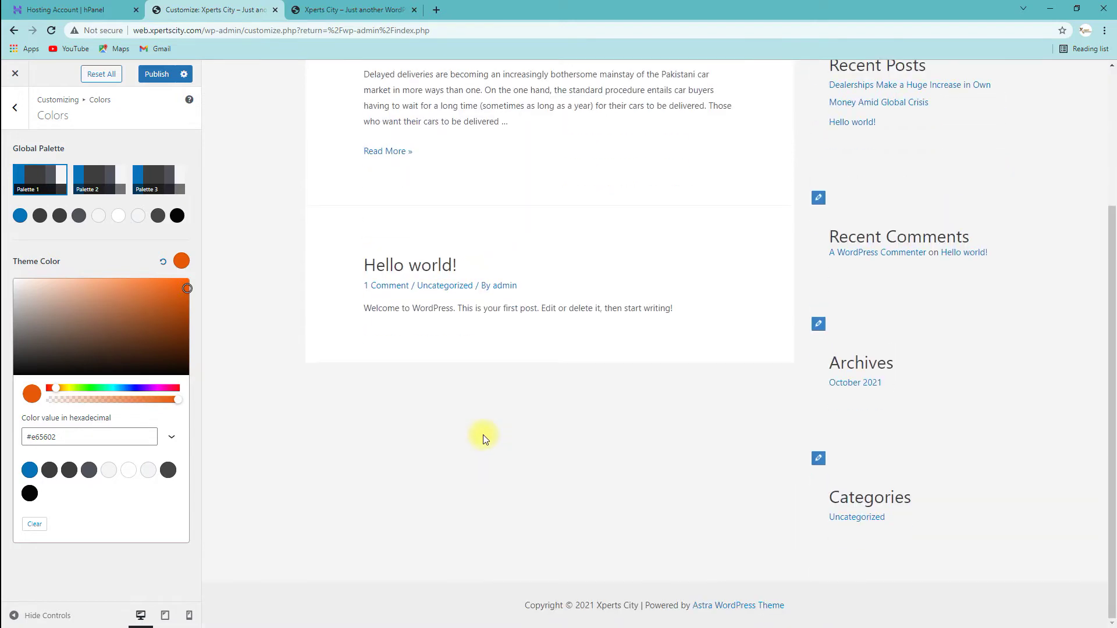
pyautogui.scroll(3, 727, 498)
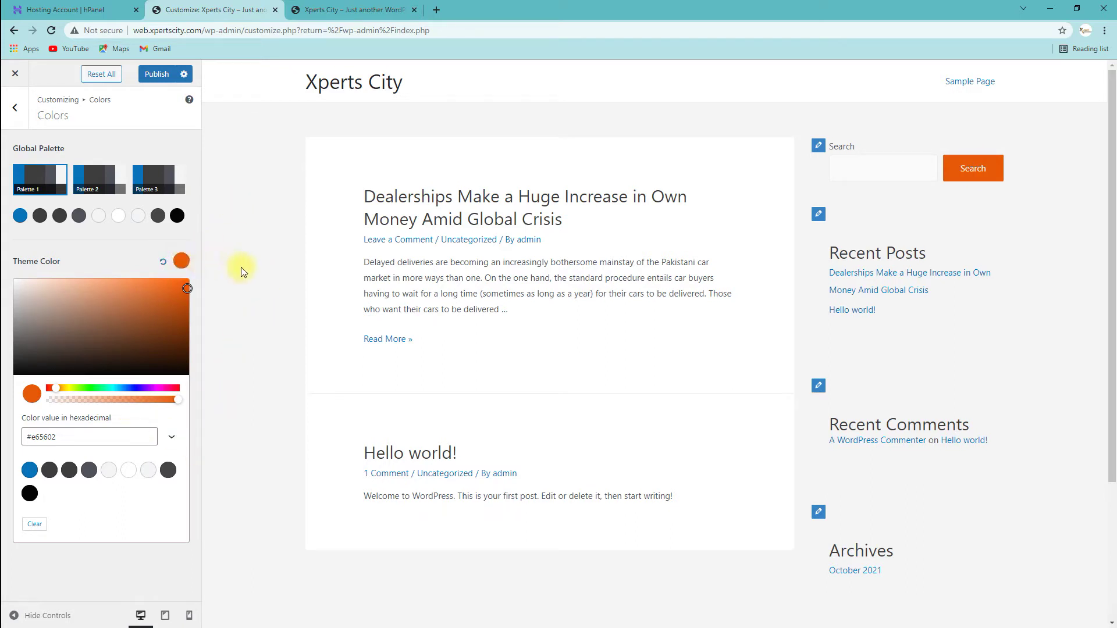
pyautogui.click(52, 263)
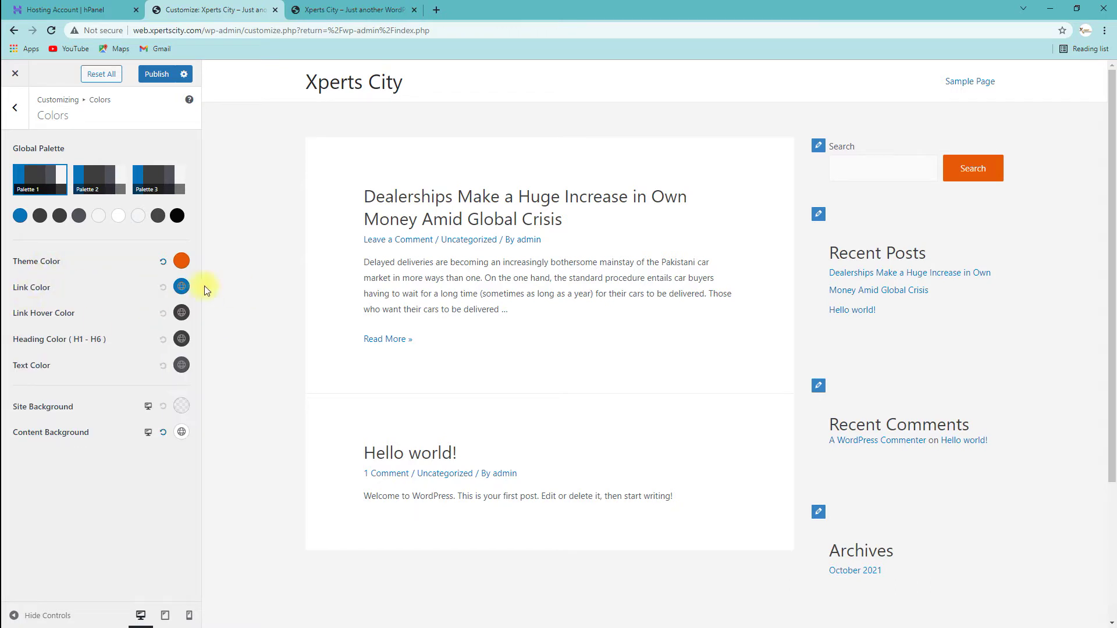
# - Copy the theme color's hexadecimal value #e65602
pyautogui.click(180, 263)
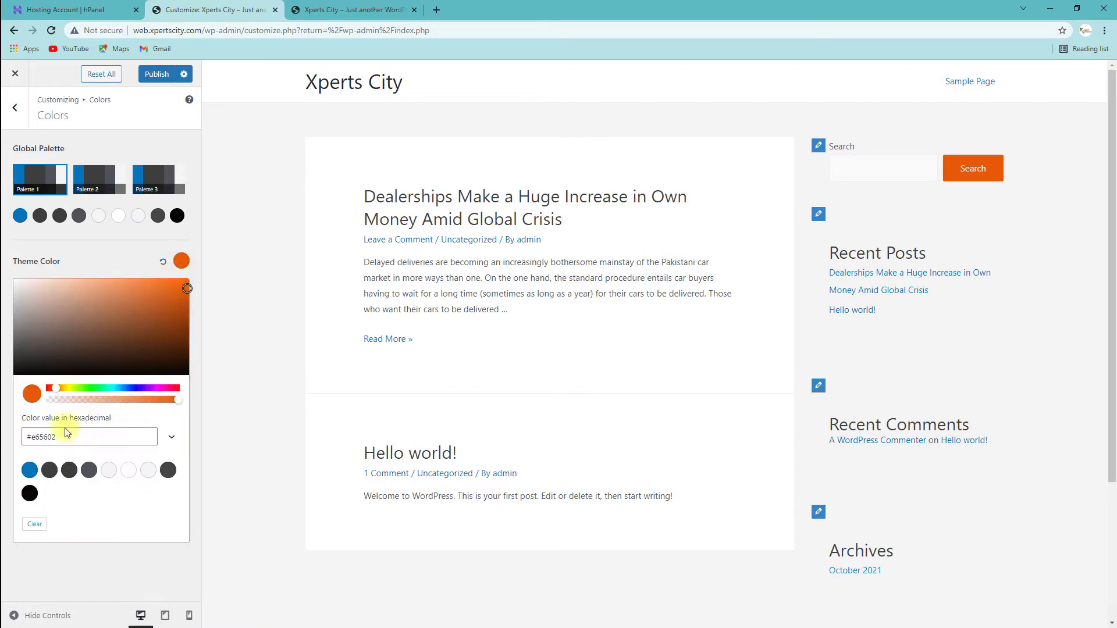
pyautogui.moveTo(26, 437); pyautogui.dragTo(55, 437)
pyautogui.rightClick(52, 441)
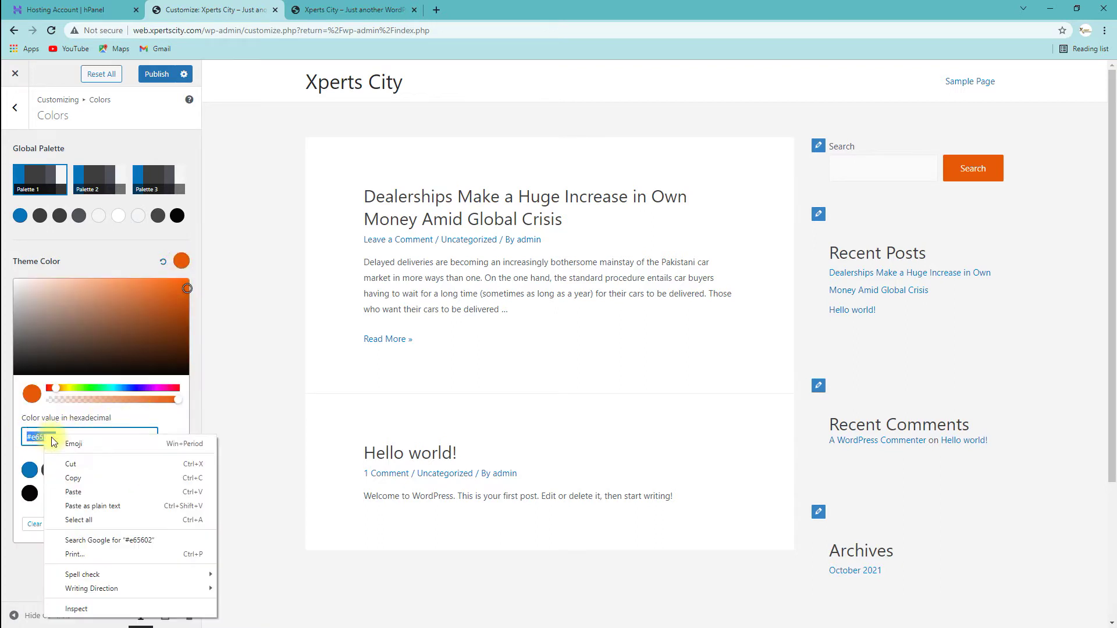
pyautogui.click(83, 477)
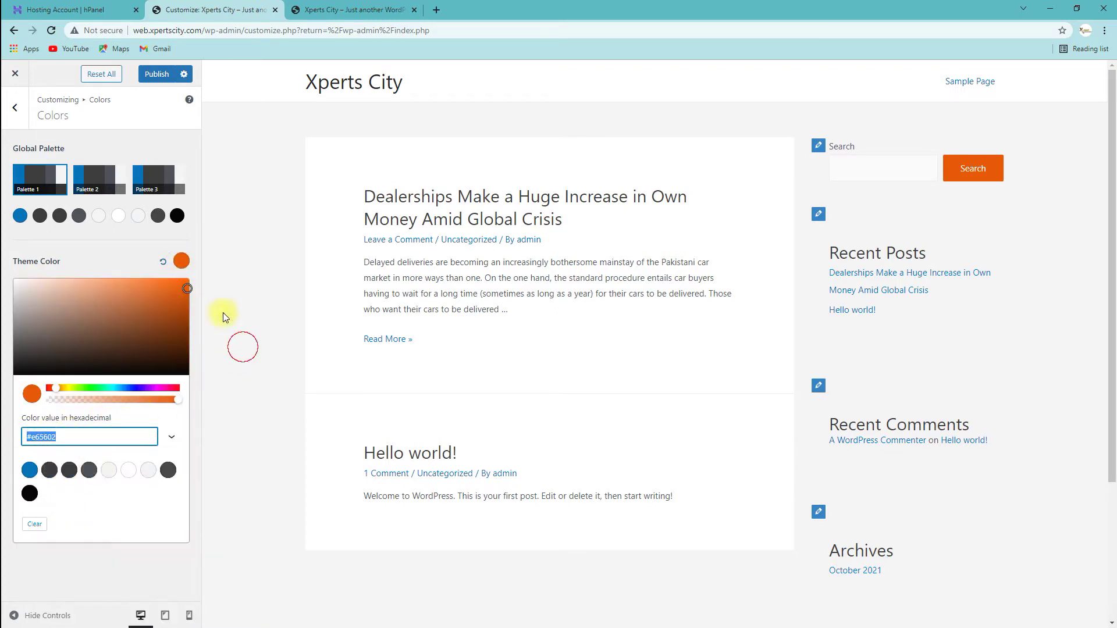
pyautogui.click(56, 260)
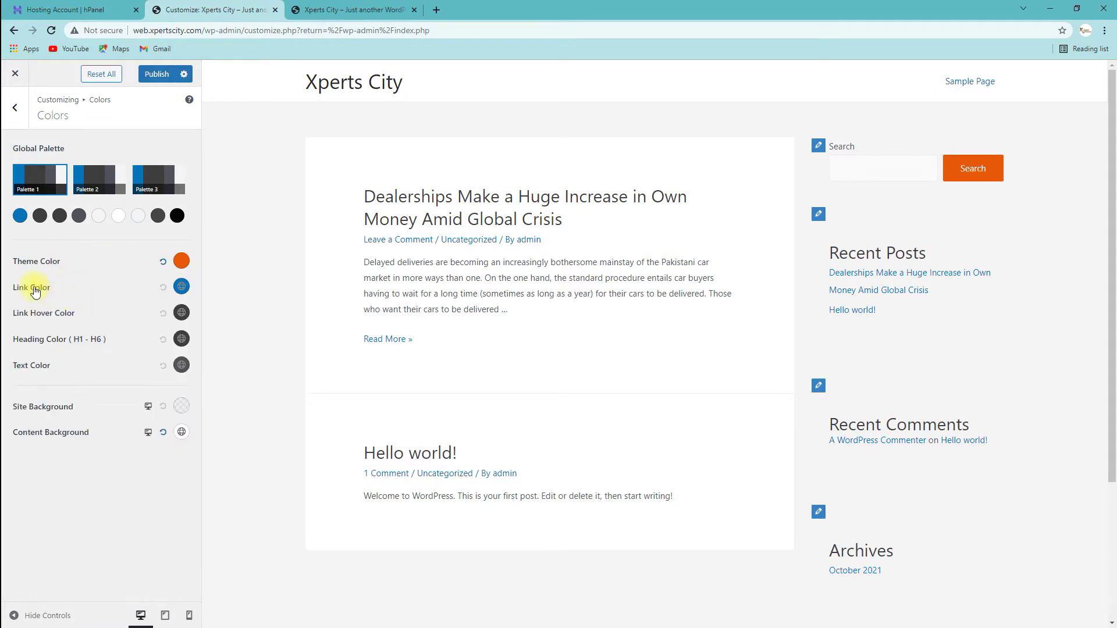
# - Set the link color to the copied hexadecimal value #e65602
pyautogui.click(181, 286)
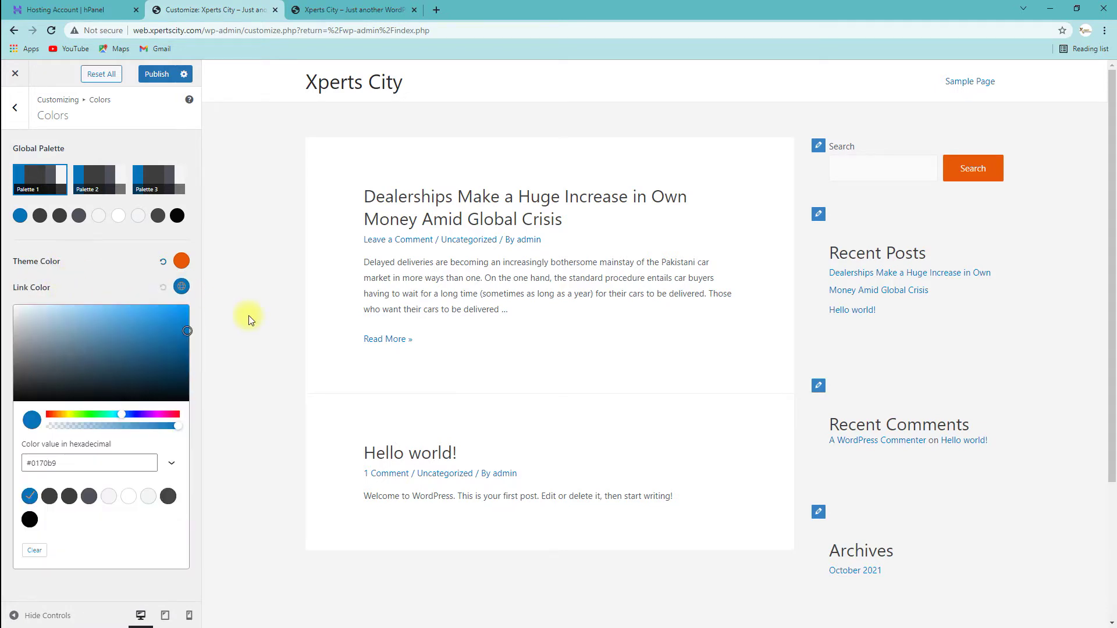
pyautogui.click(7, 466)
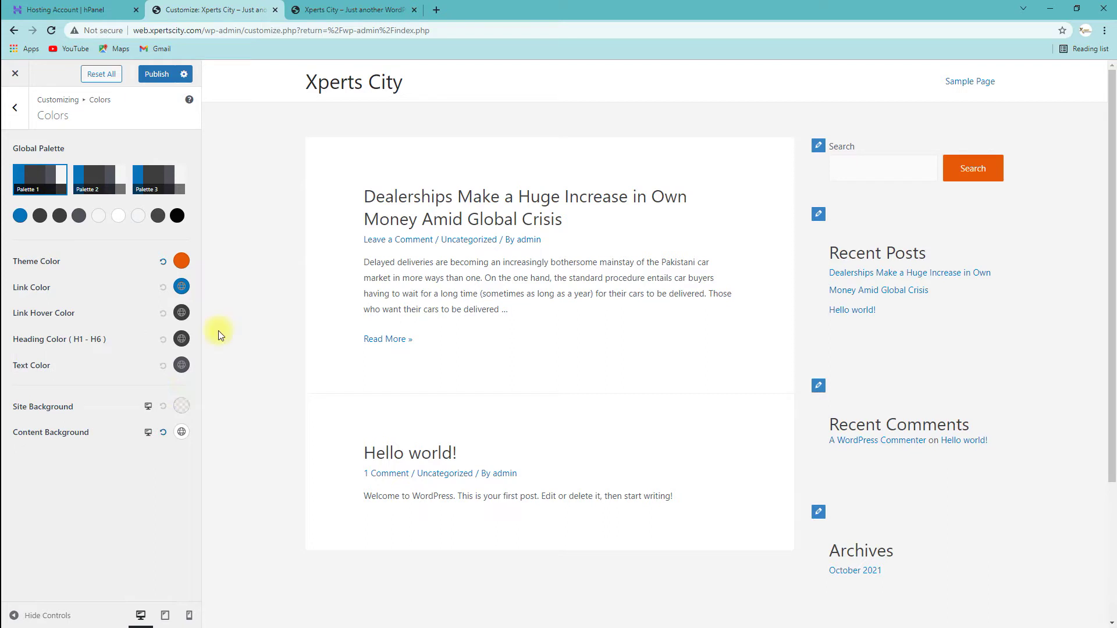
pyautogui.click(187, 287)
pyautogui.moveTo(75, 462); pyautogui.dragTo(24, 463)
pyautogui.hotkey('ctrl', 'v')
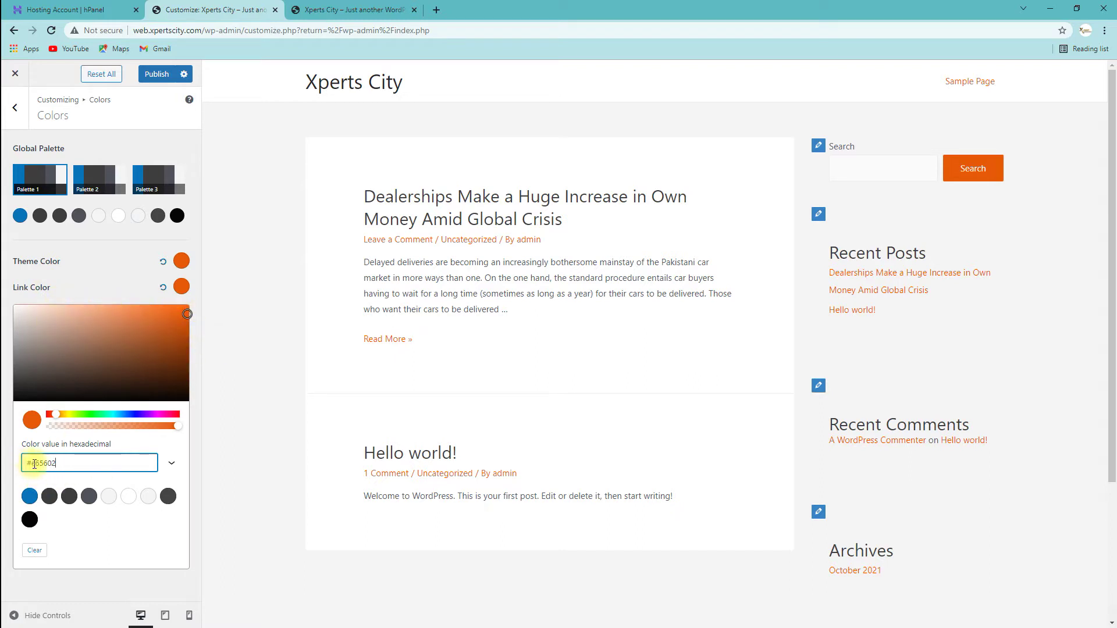
pyautogui.moveTo(72, 463); pyautogui.dragTo(24, 463)
pyautogui.click(54, 299)
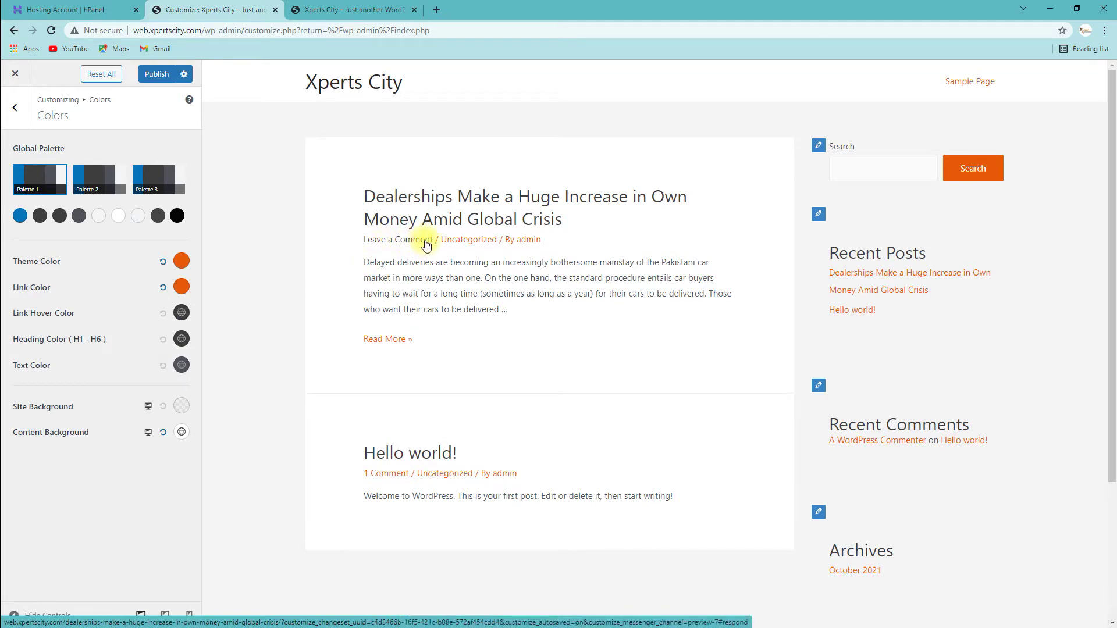
# - Try a blue hue for the link hover color and reset that color to its default
pyautogui.click(181, 314)
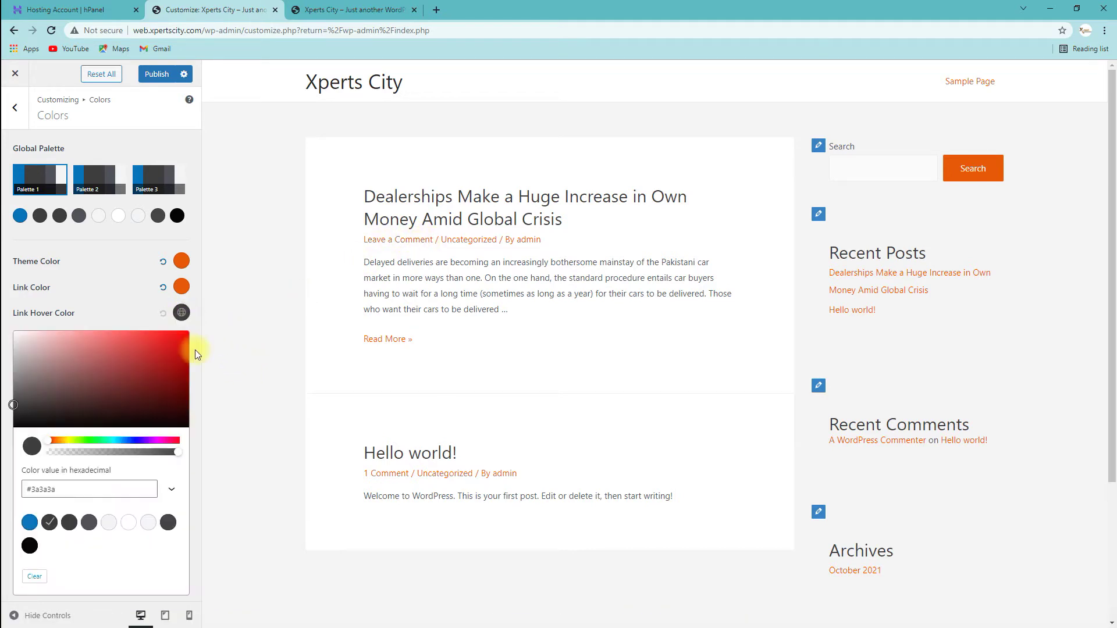
pyautogui.moveTo(49, 441); pyautogui.dragTo(130, 439)
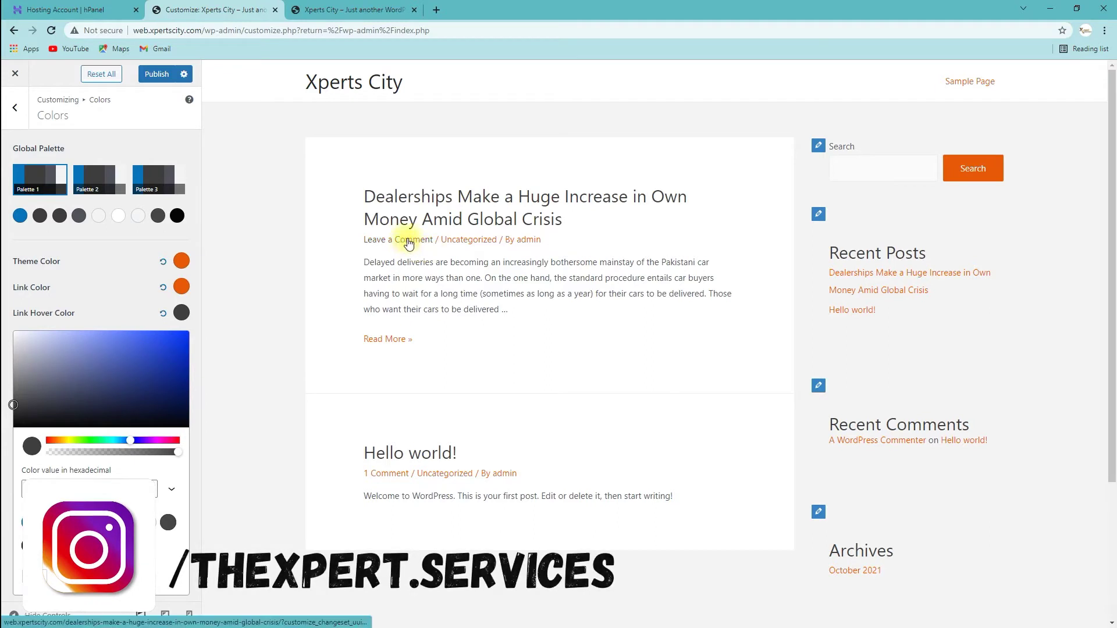
pyautogui.click(163, 313)
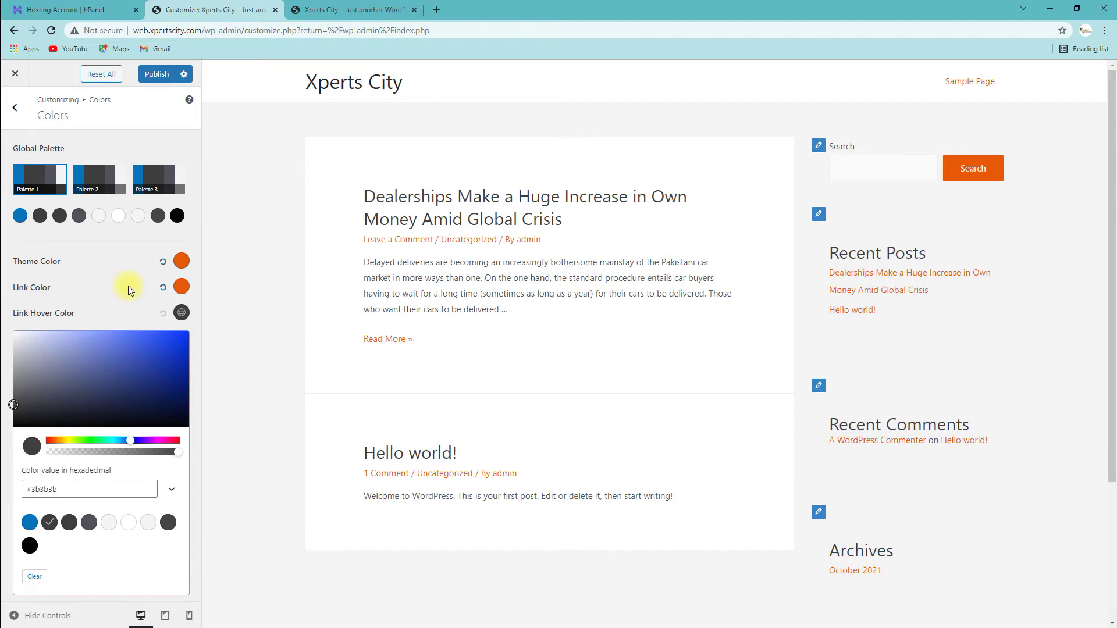
# - Leave the color settings and open the global Container settings
pyautogui.click(21, 115)
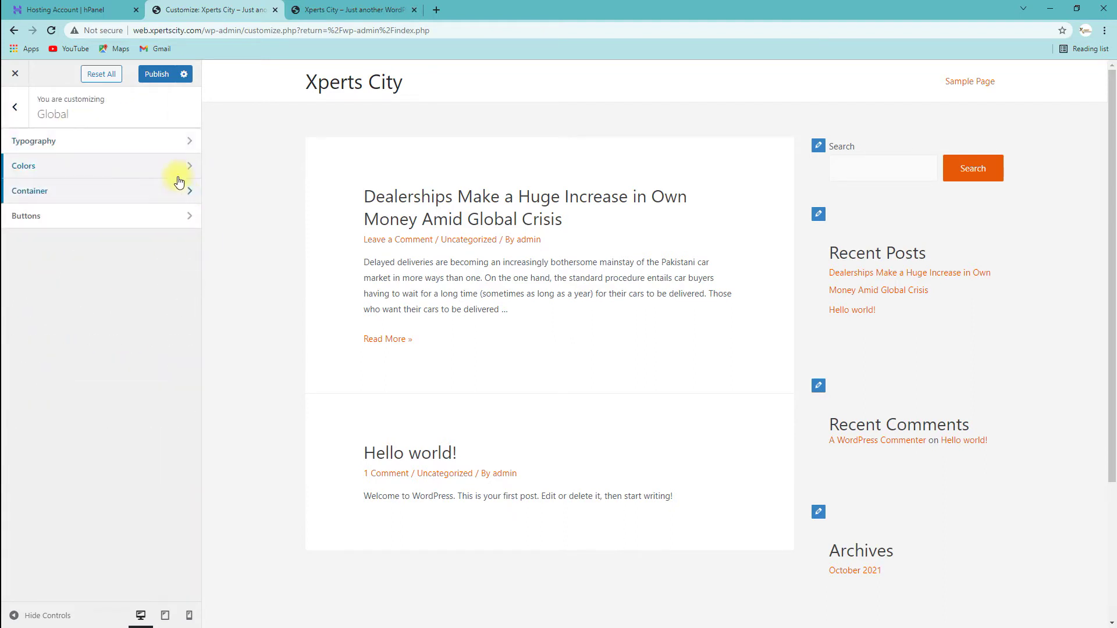
pyautogui.click(163, 75)
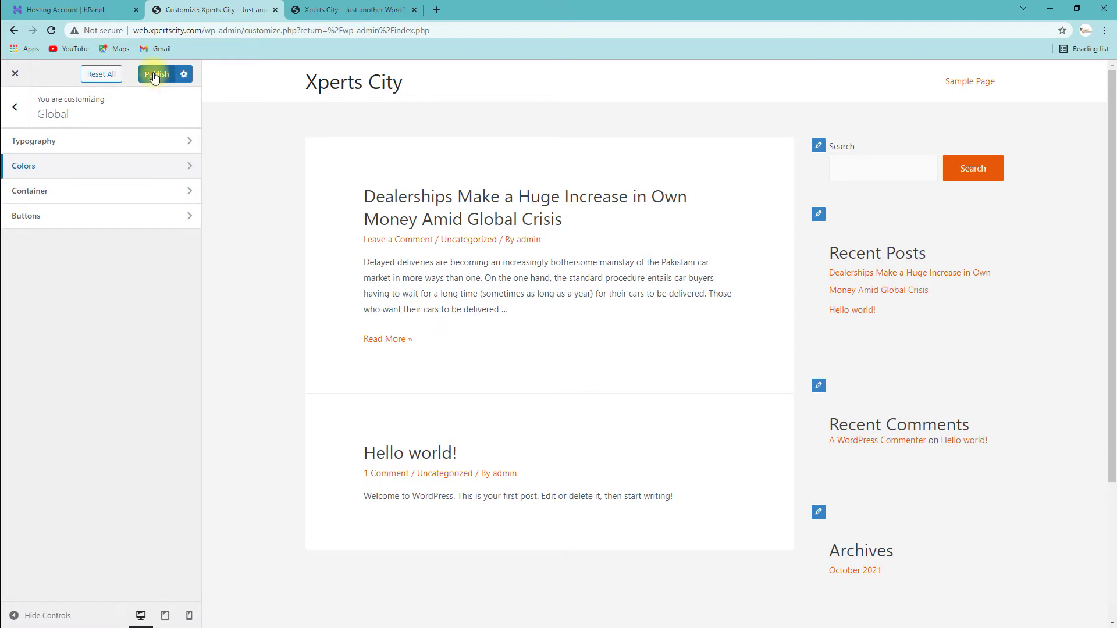
pyautogui.click(64, 198)
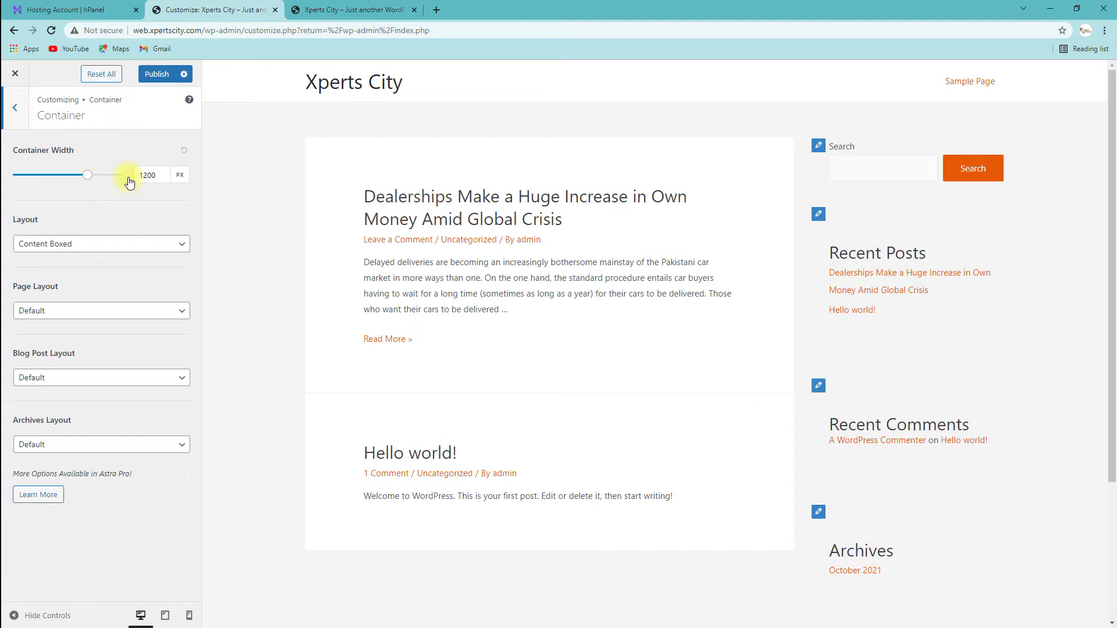
# - Try container widths of 1920 px and 1600 px, and return the width to 1200 px
pyautogui.moveTo(92, 180); pyautogui.dragTo(133, 180)
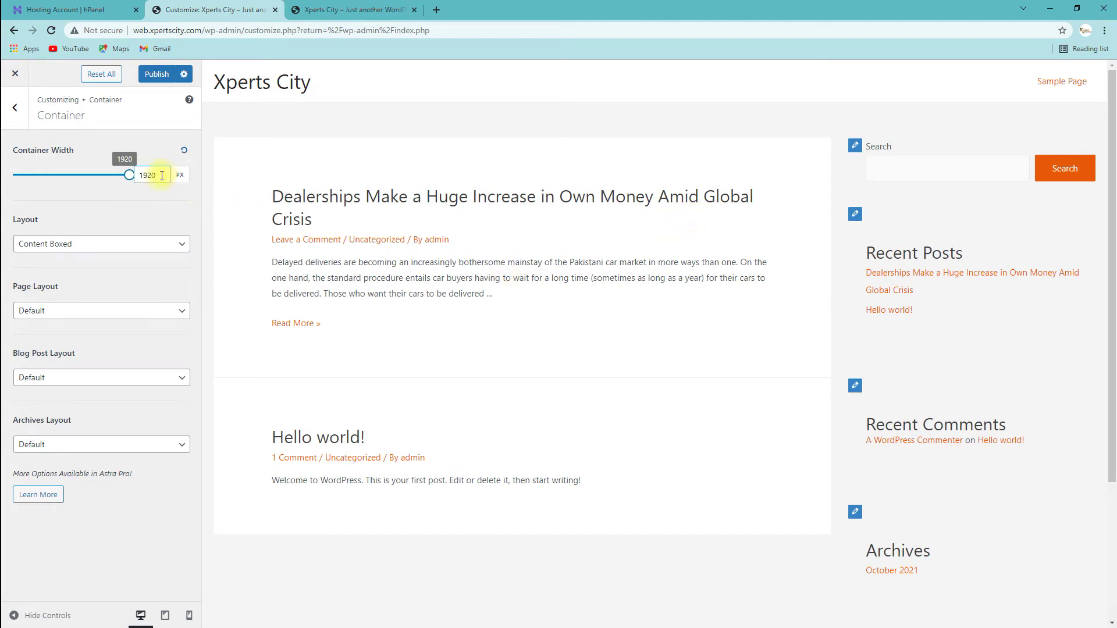
pyautogui.moveTo(139, 177); pyautogui.dragTo(144, 202)
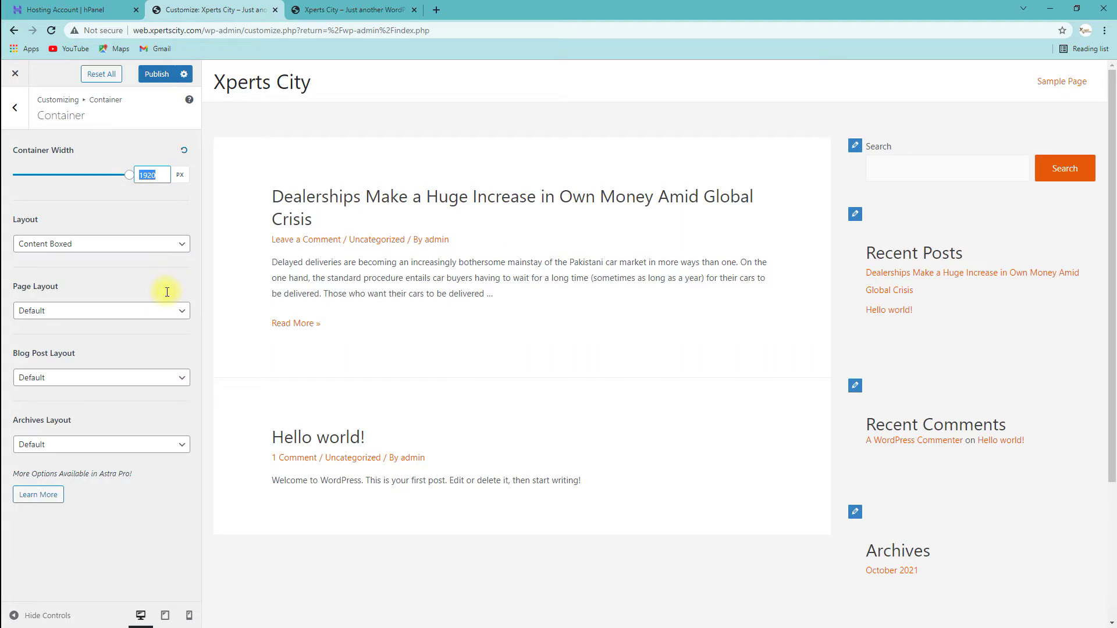
pyautogui.write('1600')
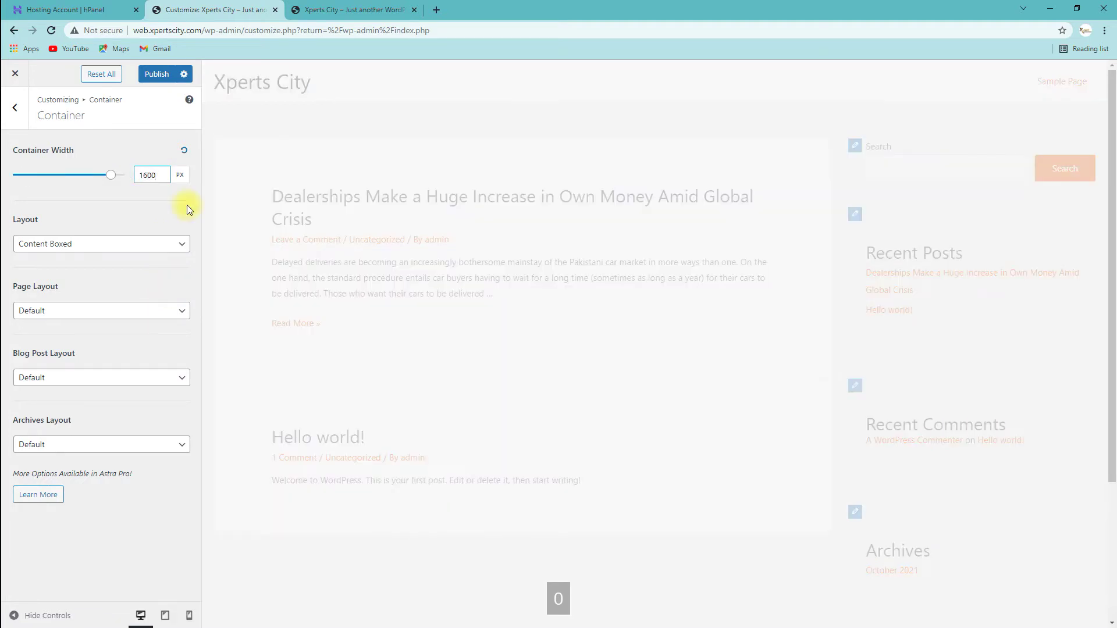
pyautogui.click(149, 176)
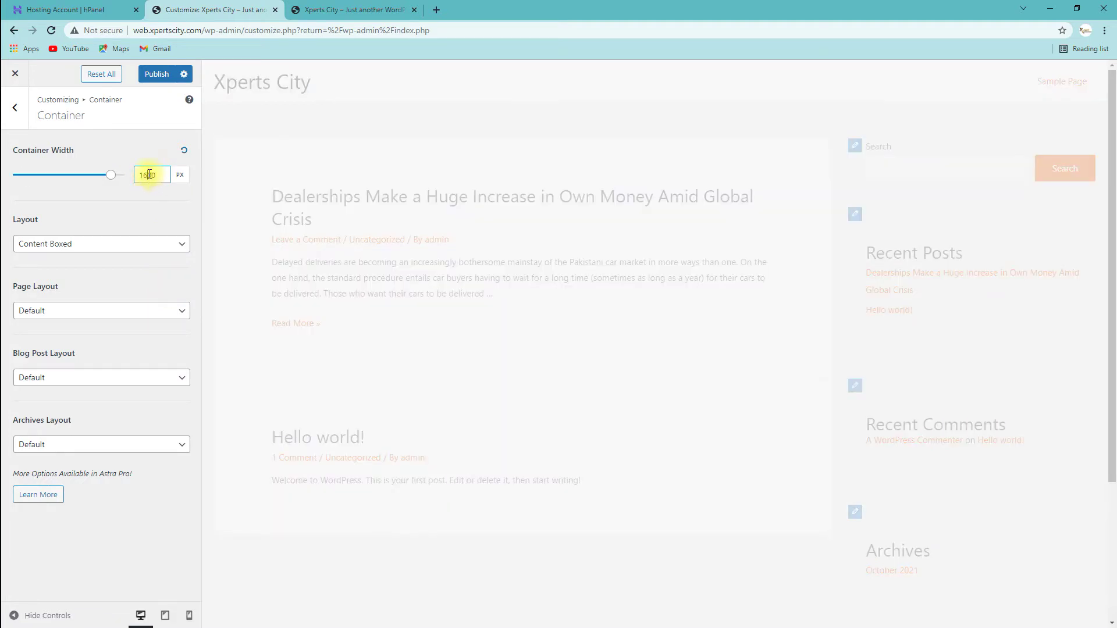
pyautogui.hotkey('shift', 'Left')
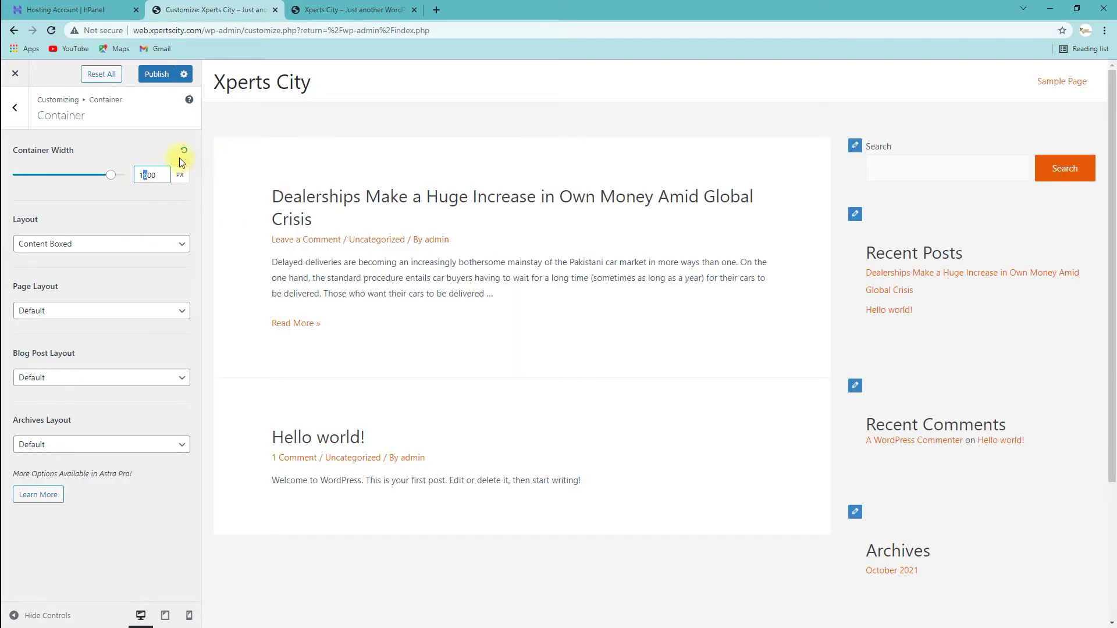
pyautogui.write('2')
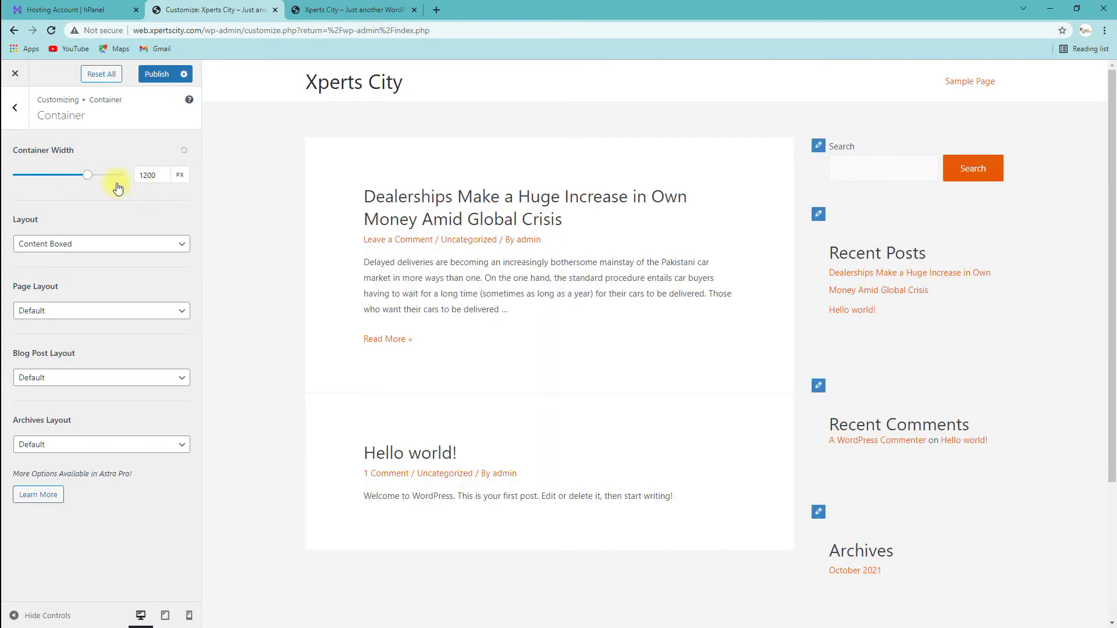
# - Try the Full Width / Contained layout for the container and set the layout to Boxed
pyautogui.click(103, 246)
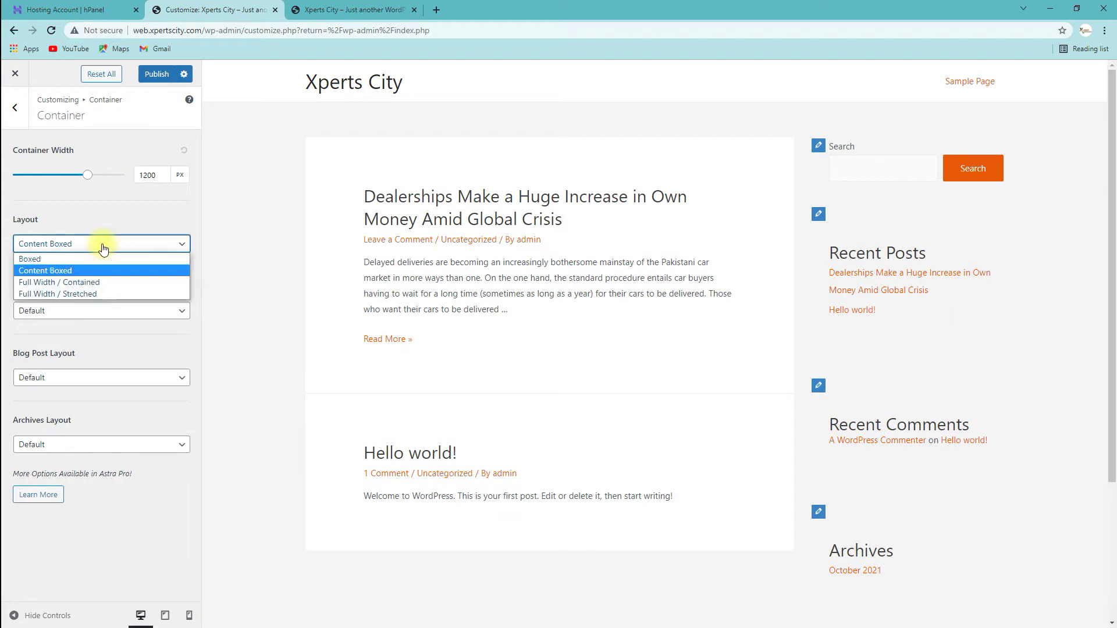
pyautogui.click(61, 283)
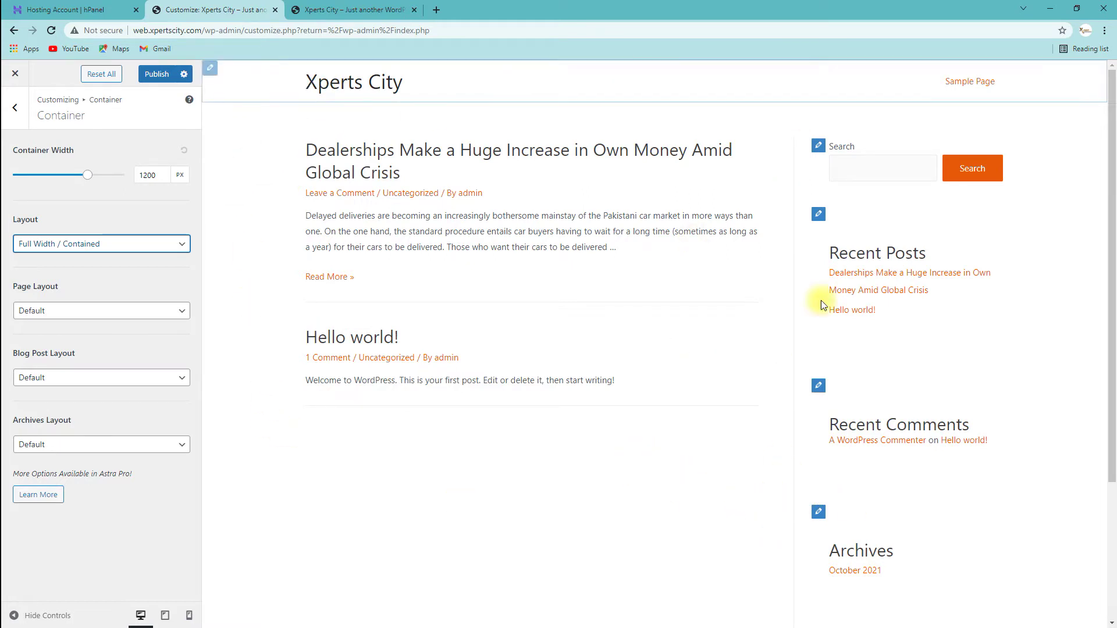
pyautogui.click(174, 244)
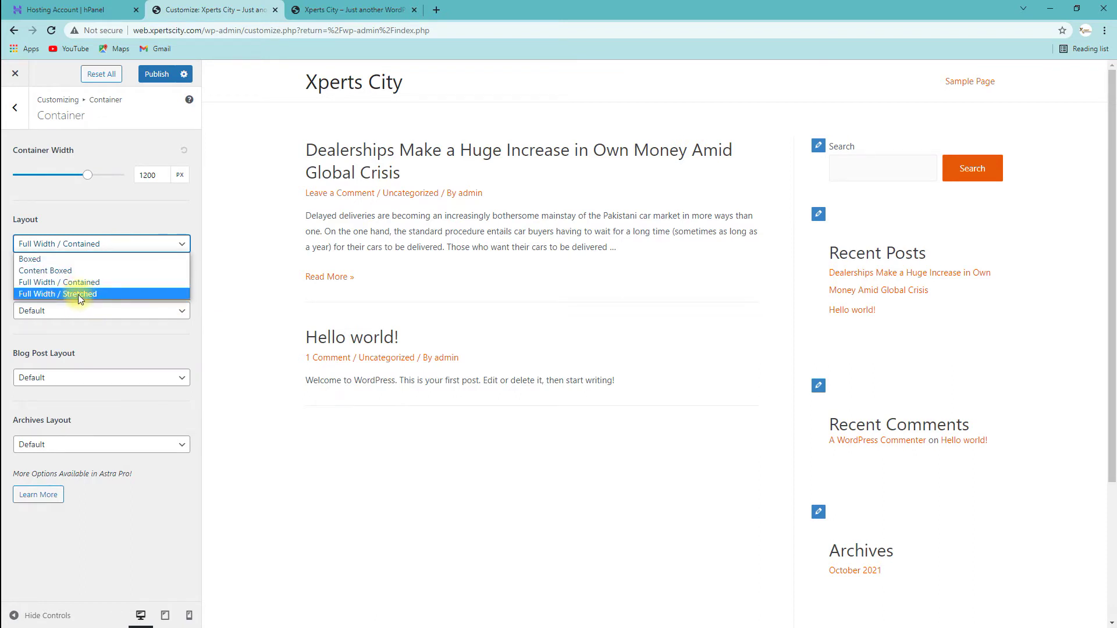
pyautogui.click(36, 259)
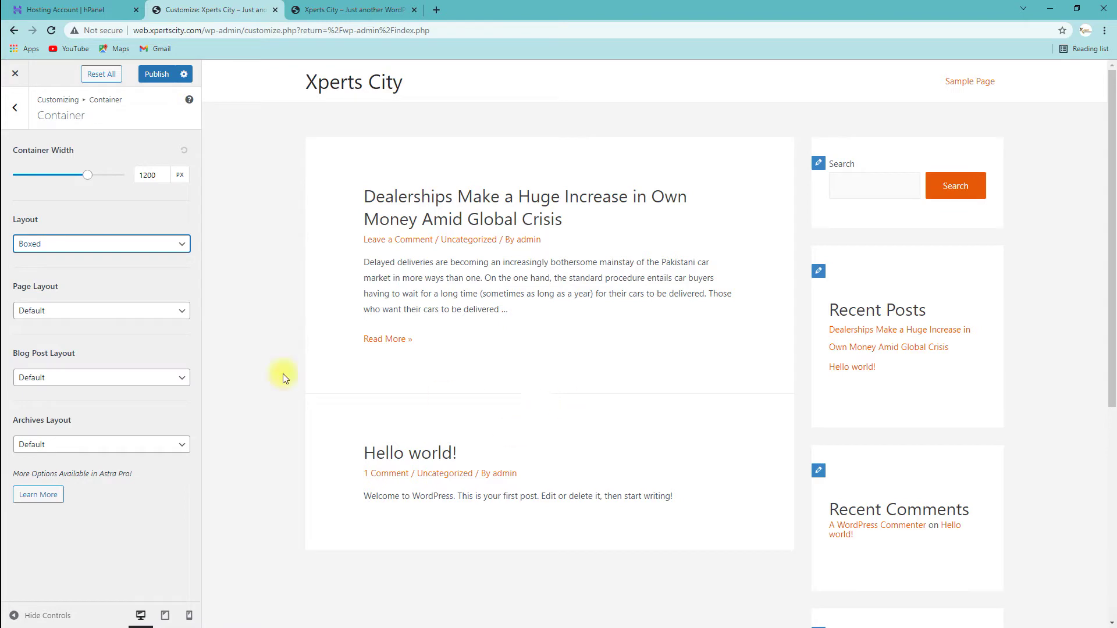
# - Look through the page layout options, try Content Boxed for the blog post layout and return it to Default
pyautogui.click(92, 317)
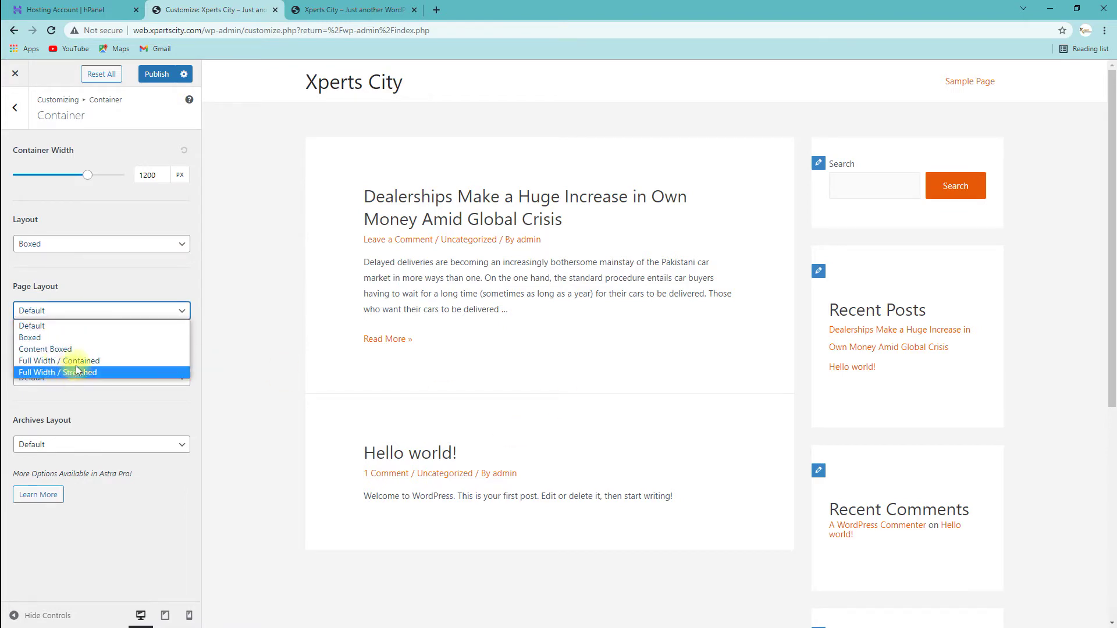
pyautogui.click(269, 324)
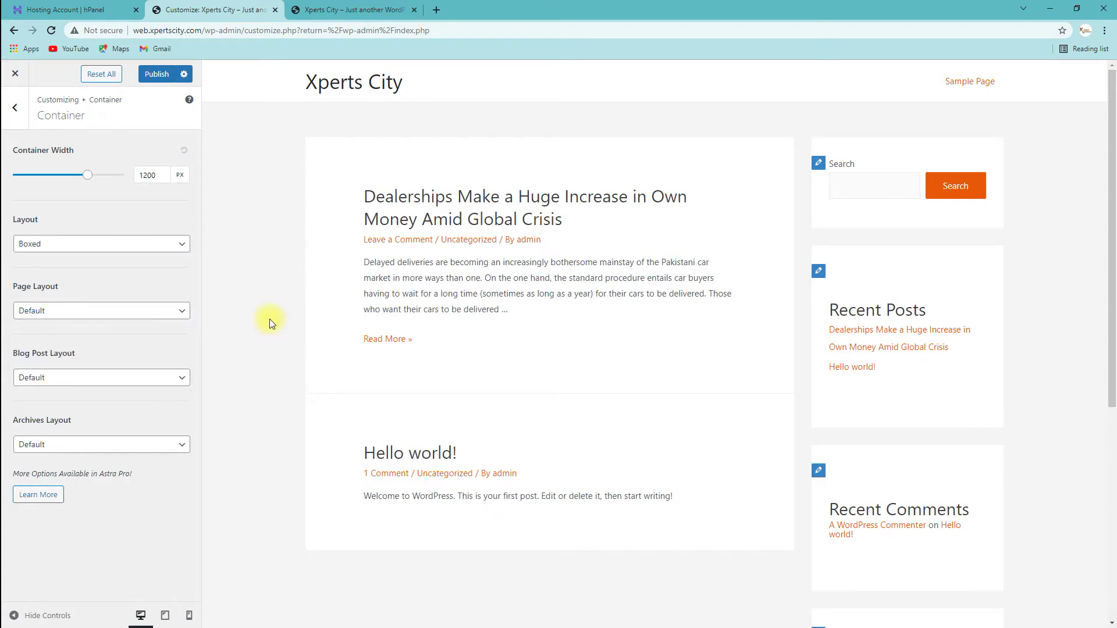
pyautogui.click(108, 387)
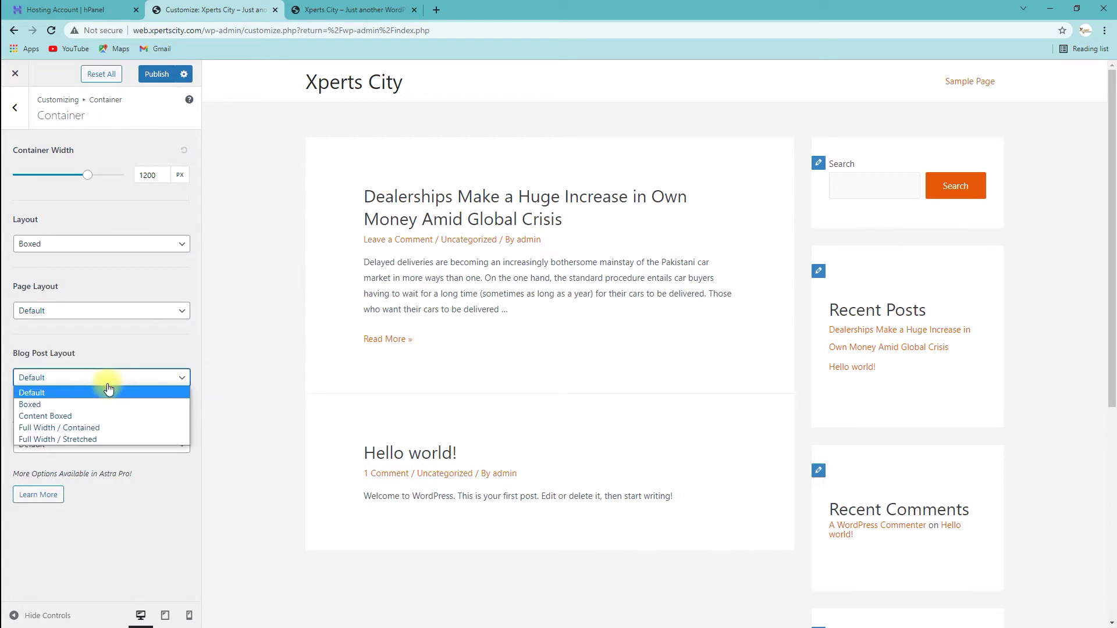
pyautogui.click(87, 417)
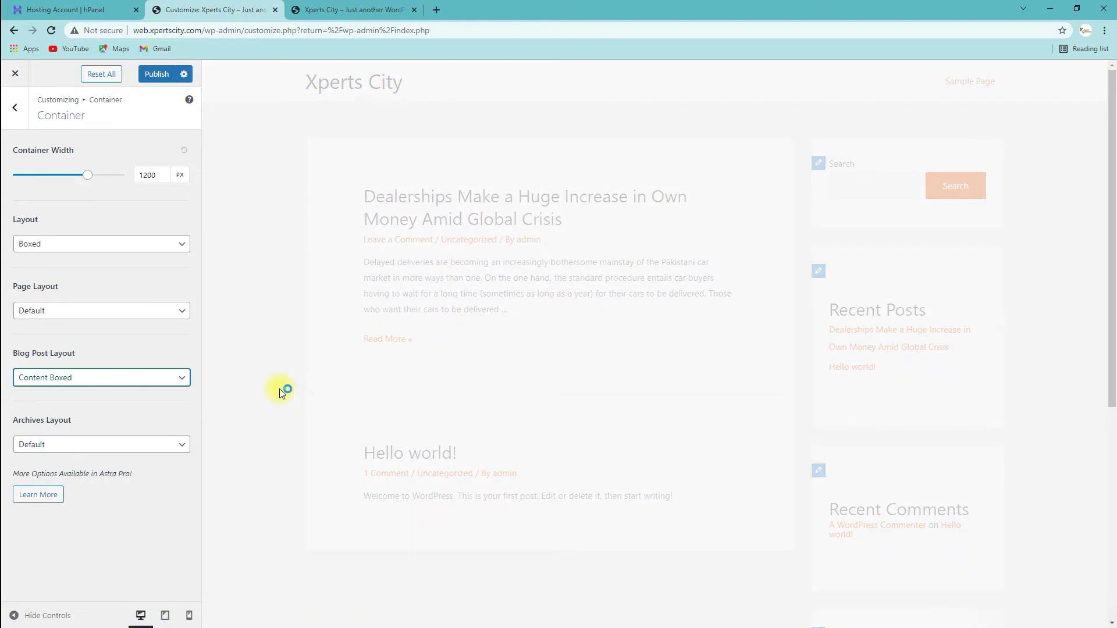
pyautogui.click(88, 386)
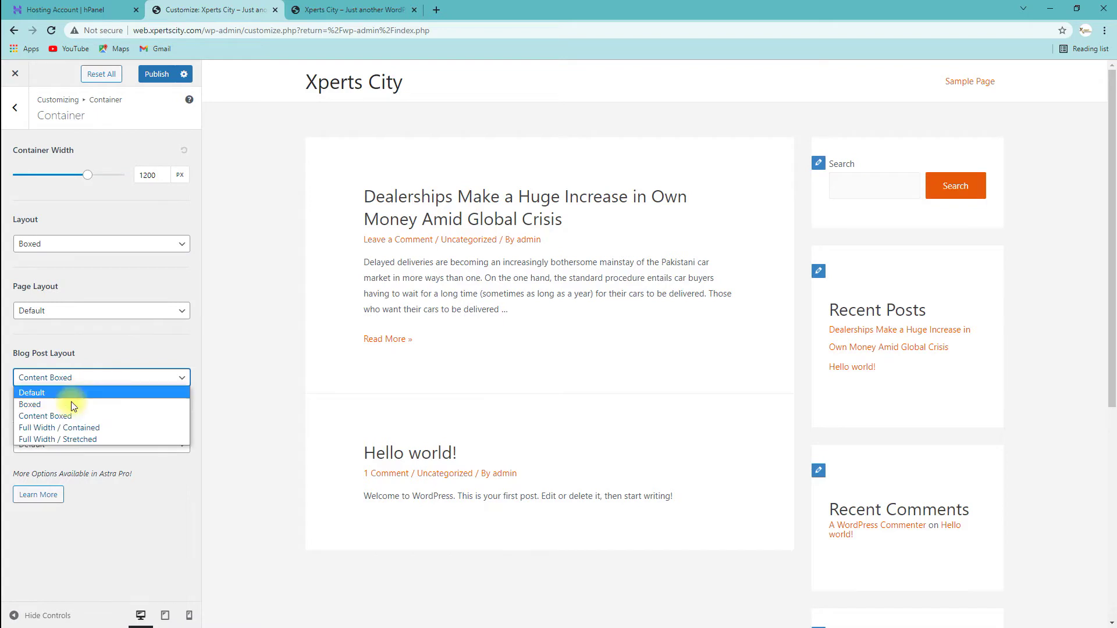
pyautogui.click(71, 395)
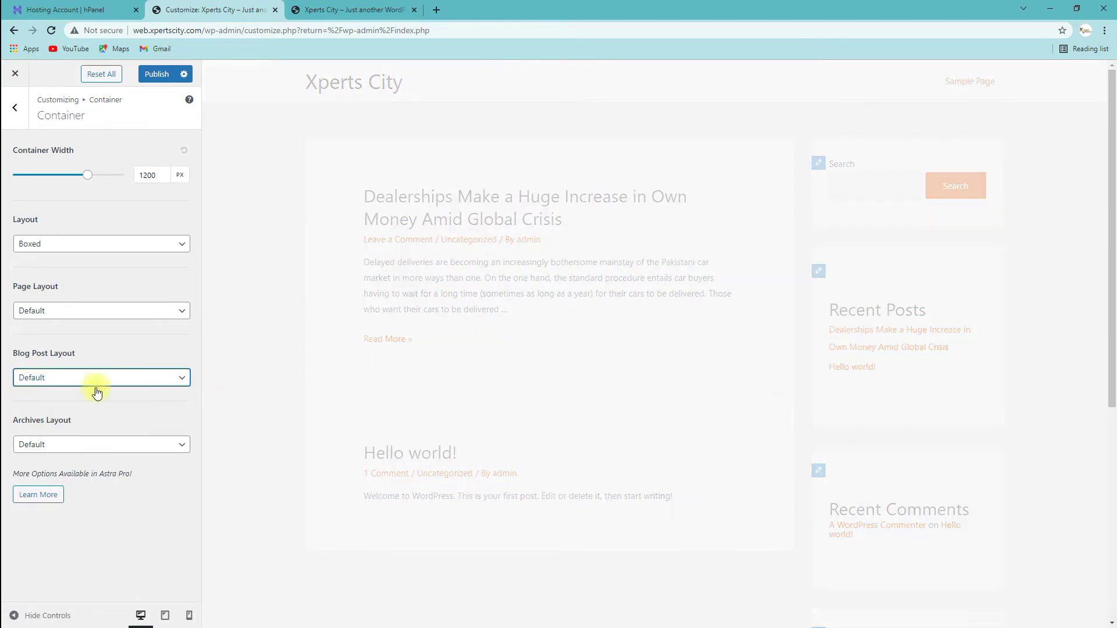
# - In the global Buttons settings, compare the pill-shaped and outlined presets and apply the filled preset with slightly rounded corners
pyautogui.click(16, 114)
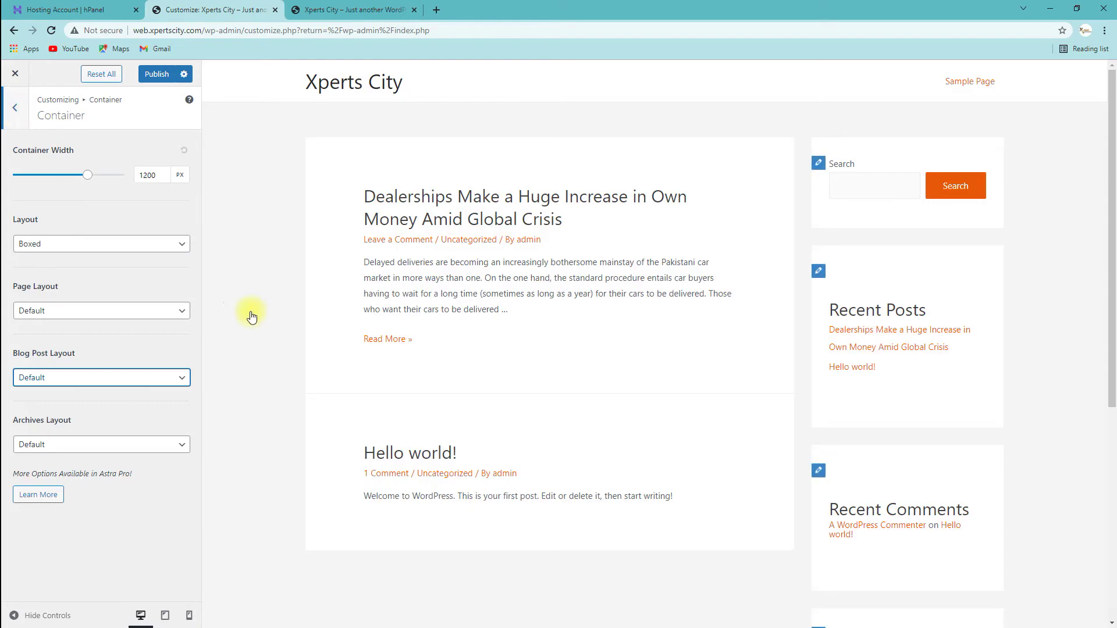
pyautogui.click(66, 226)
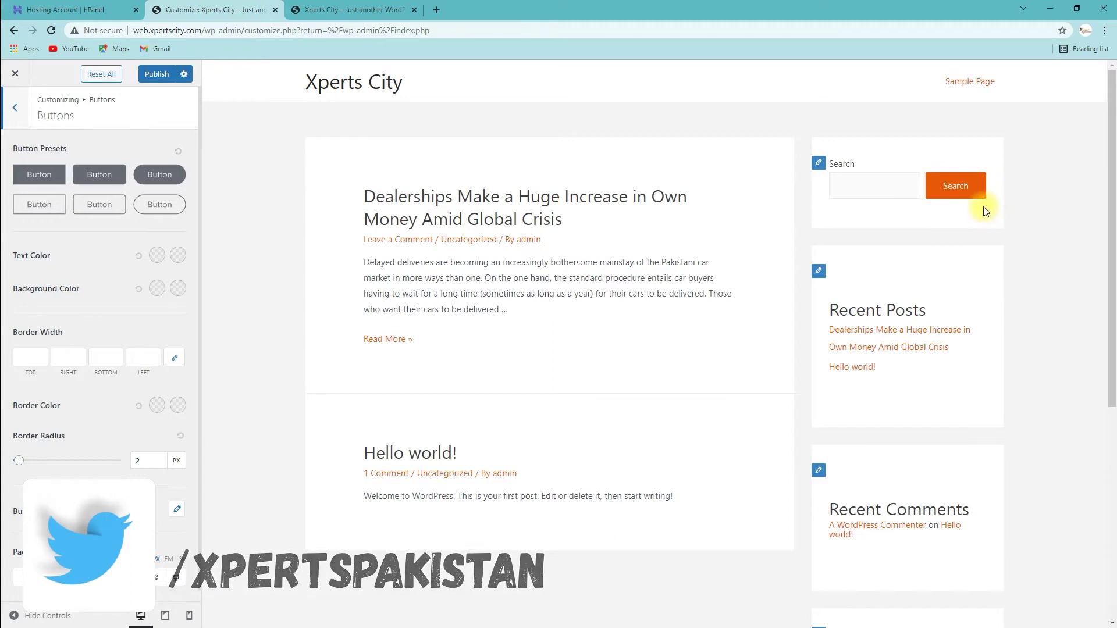
pyautogui.click(113, 181)
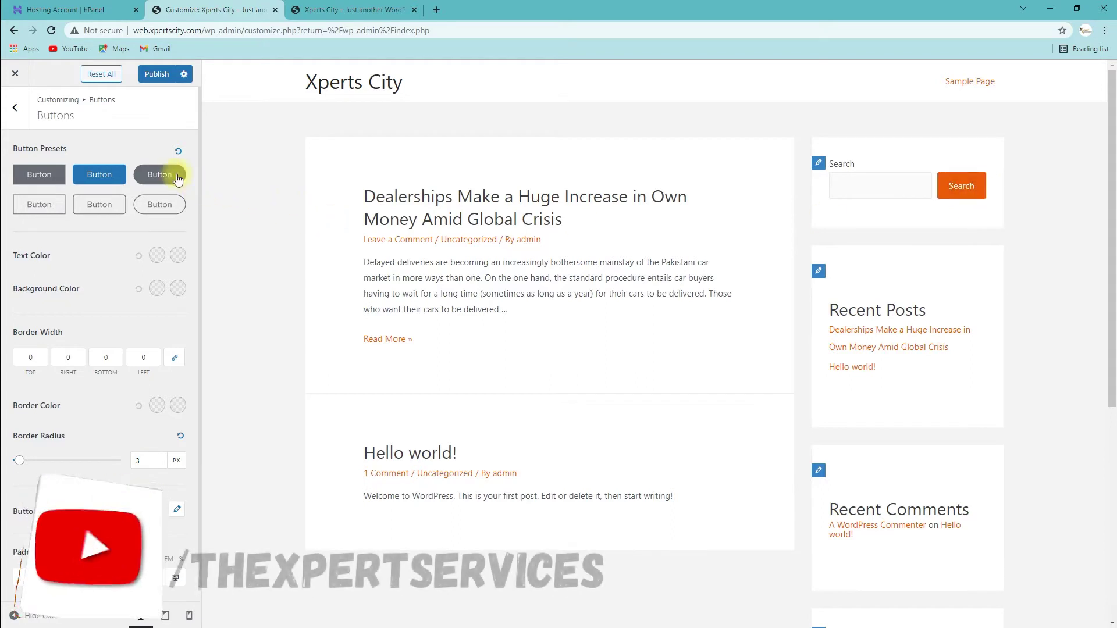
pyautogui.click(166, 178)
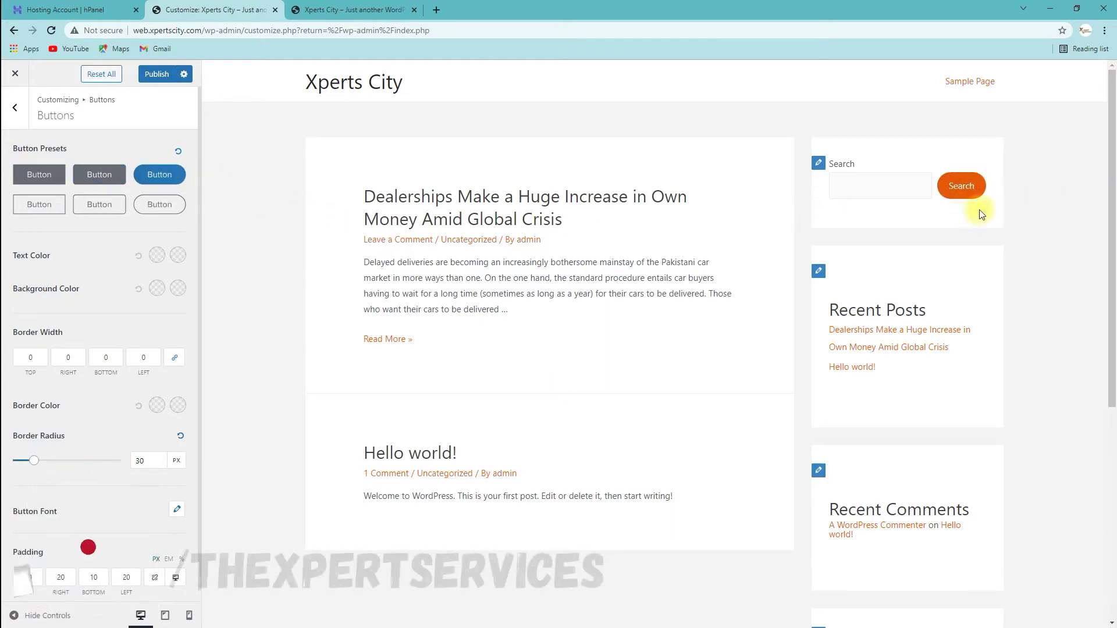
pyautogui.click(174, 214)
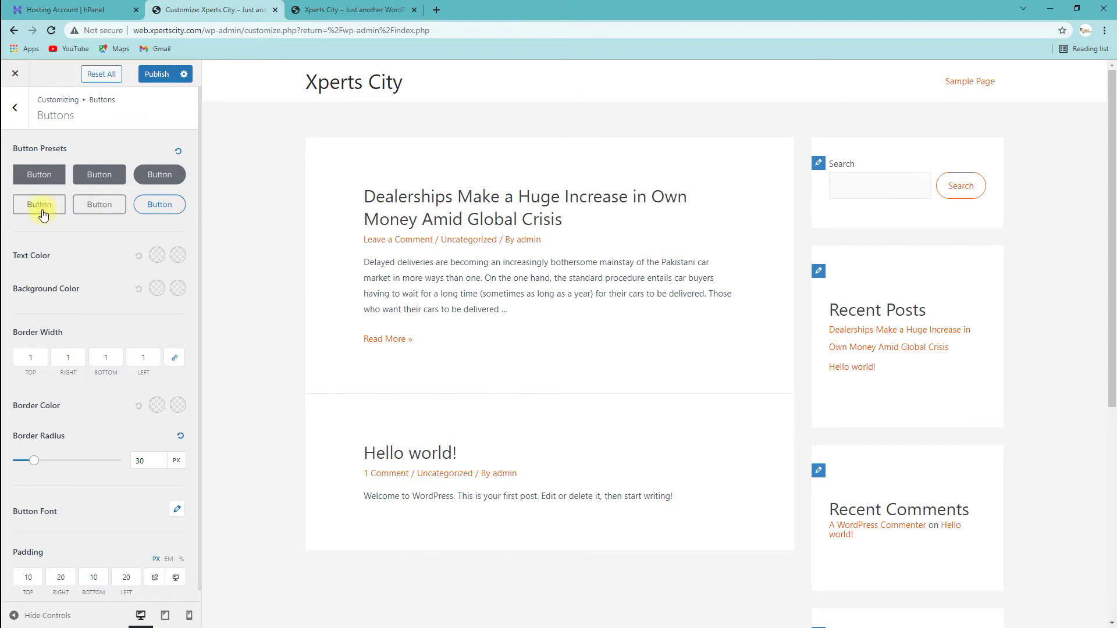
pyautogui.click(96, 176)
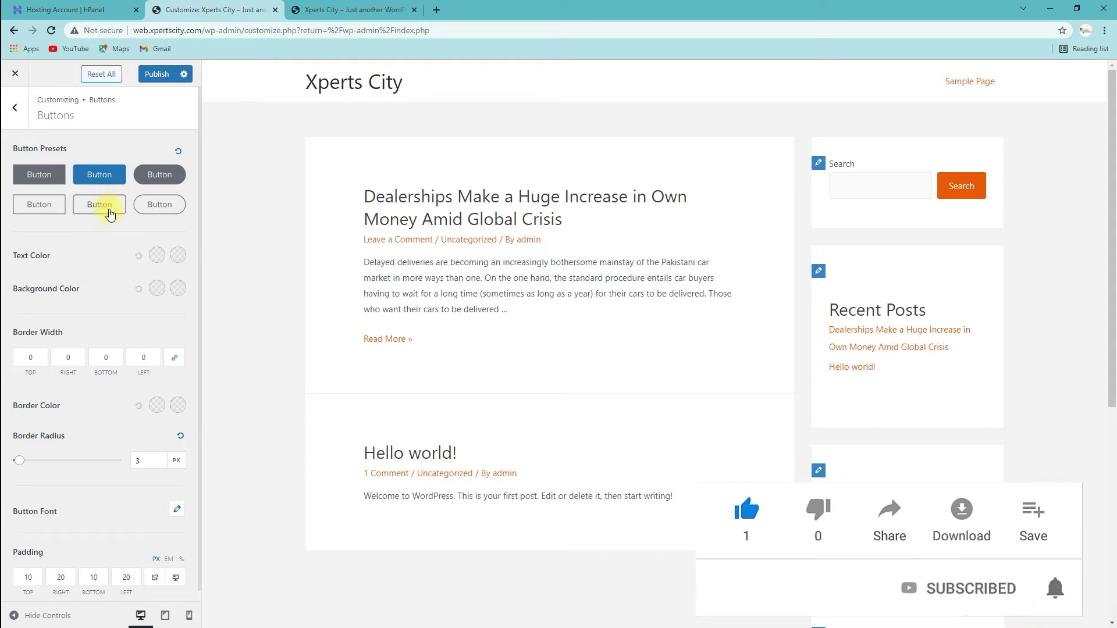
pyautogui.click(110, 215)
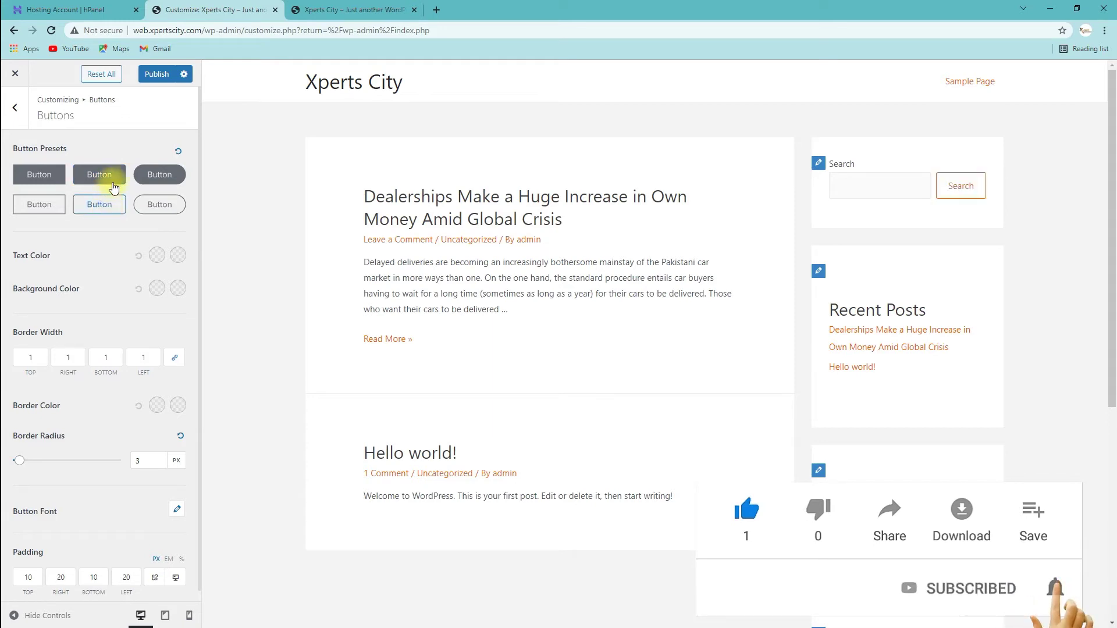
pyautogui.click(107, 184)
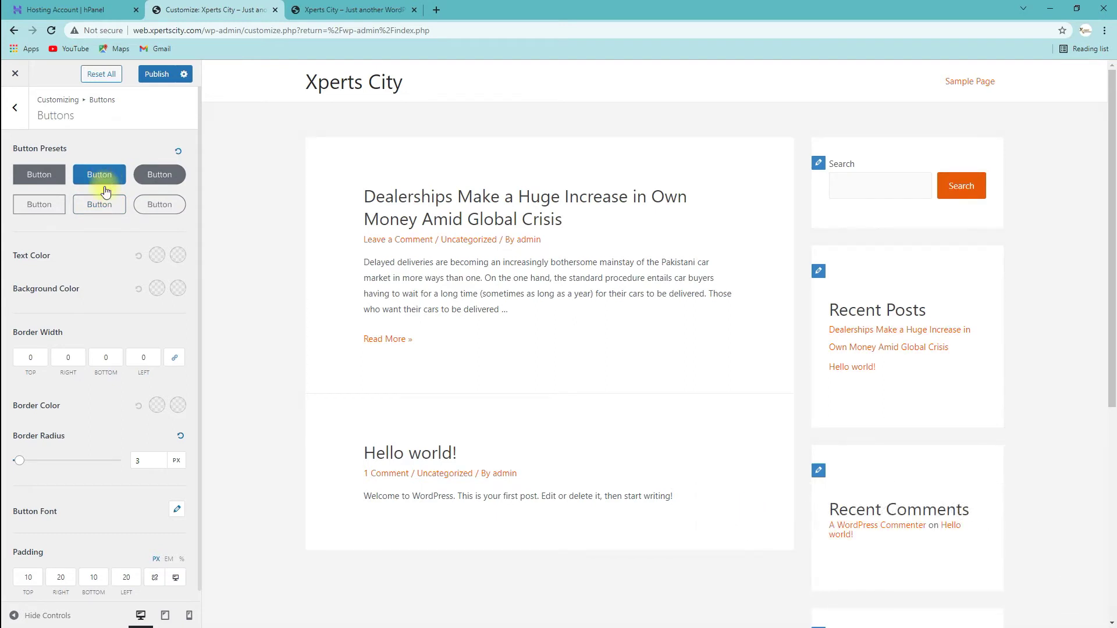
# - Set the button border width to 10 px on all four sides and the normal border color to gray #8c8c8c
pyautogui.scroll(-1, 118, 316)
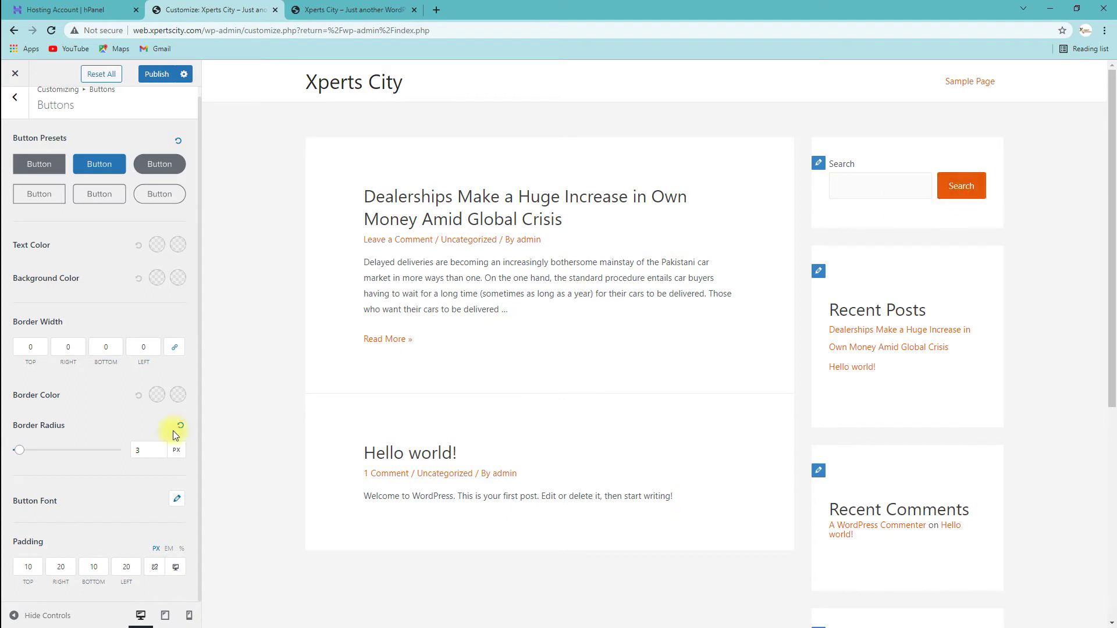
pyautogui.click(124, 338)
pyautogui.moveTo(12, 326)
pyautogui.mouseDown()
pyautogui.moveTo(72, 320)
pyautogui.moveTo(7, 334)
pyautogui.mouseUp()
pyautogui.click(87, 320)
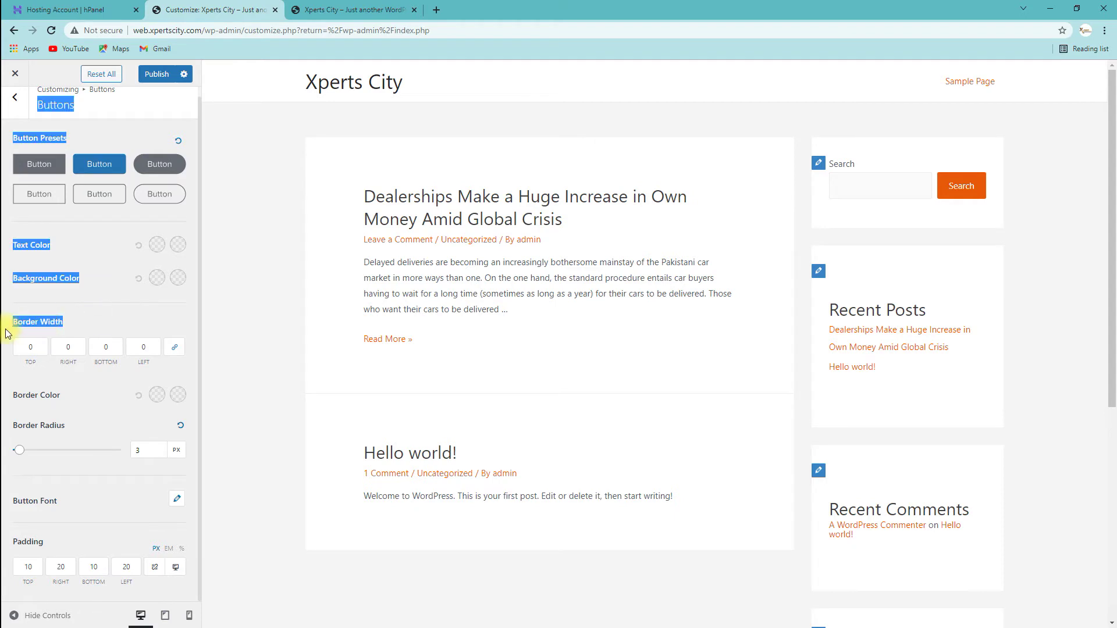
pyautogui.click(96, 316)
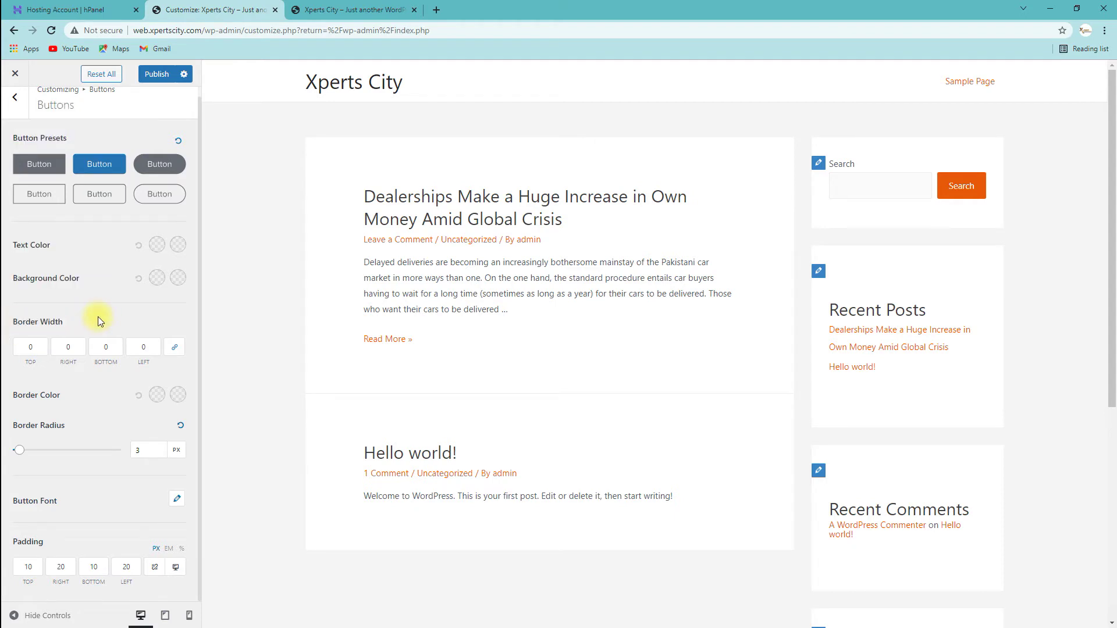
pyautogui.click(22, 349)
pyautogui.doubleClick(22, 349)
pyautogui.press('1')
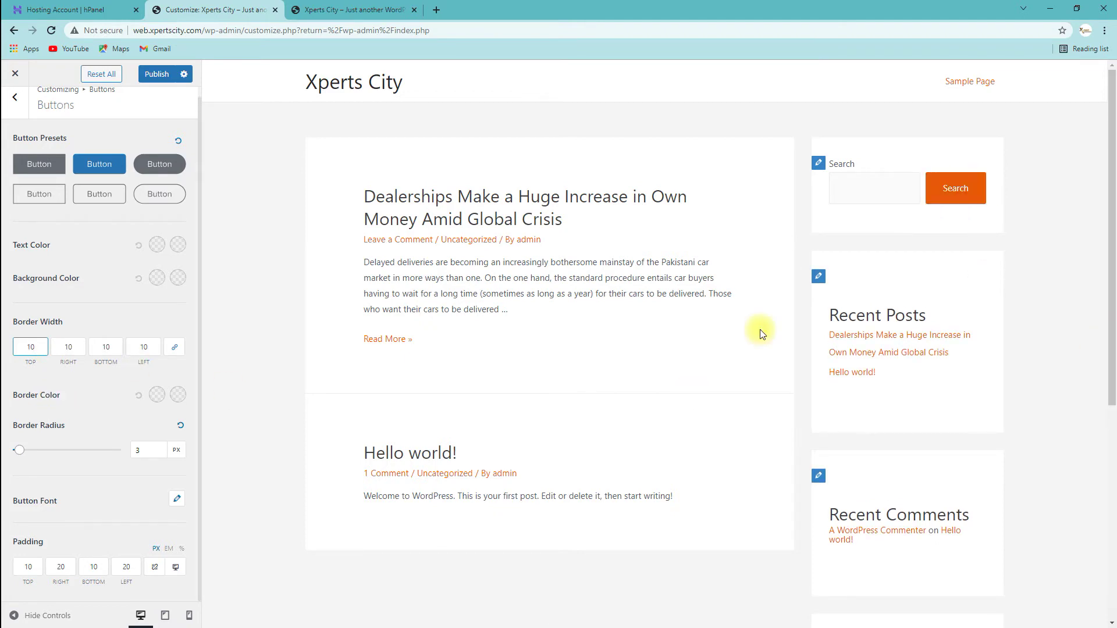
pyautogui.click(159, 399)
pyautogui.moveTo(90, 454); pyautogui.dragTo(12, 459)
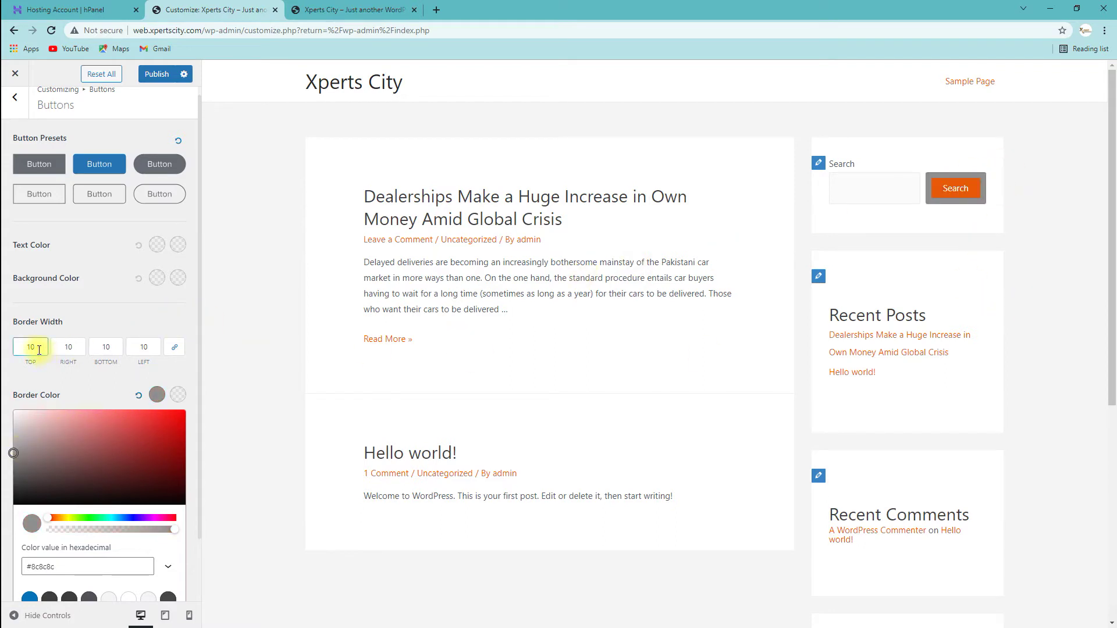
# - Set the button border width to 0 on all four sides and reset the border color to its default
pyautogui.doubleClick(21, 348)
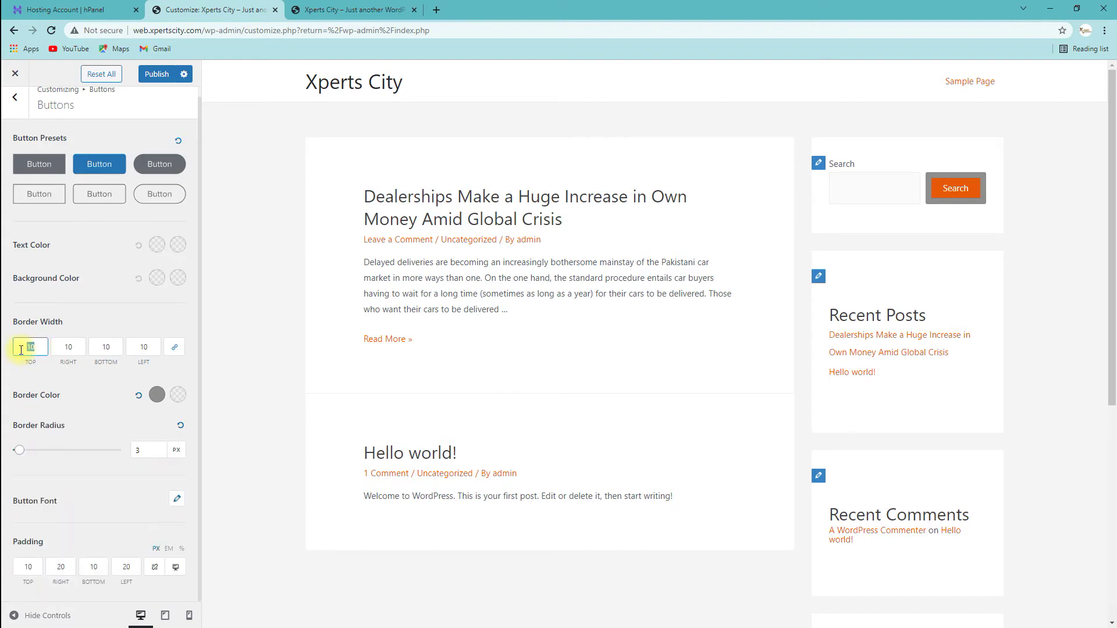
pyautogui.write('1')
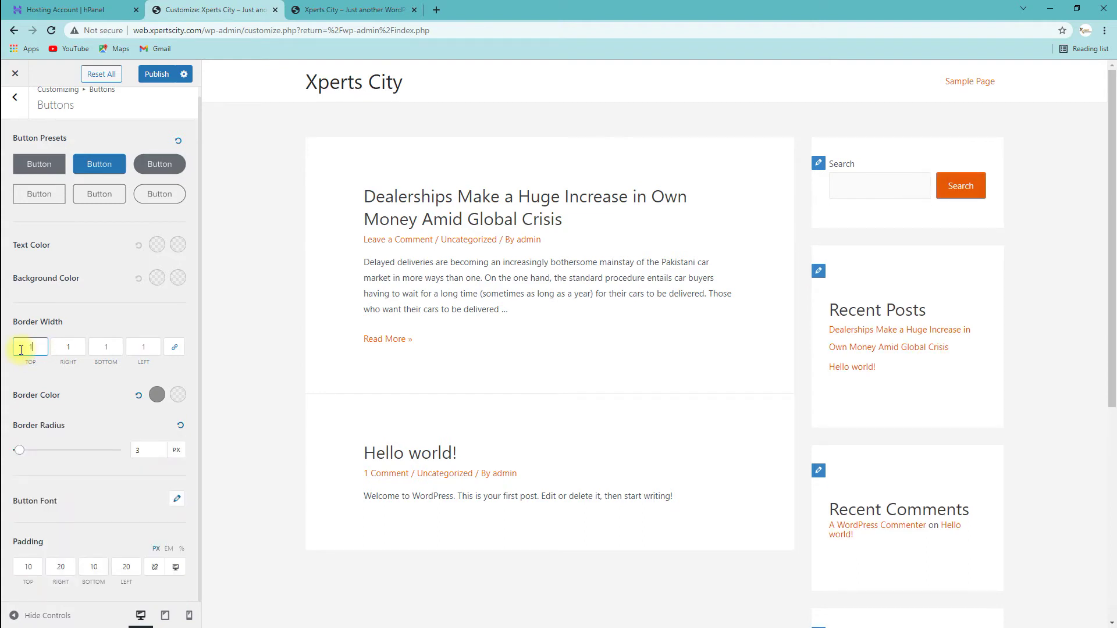
pyautogui.write('2')
pyautogui.write('0')
pyautogui.click(137, 397)
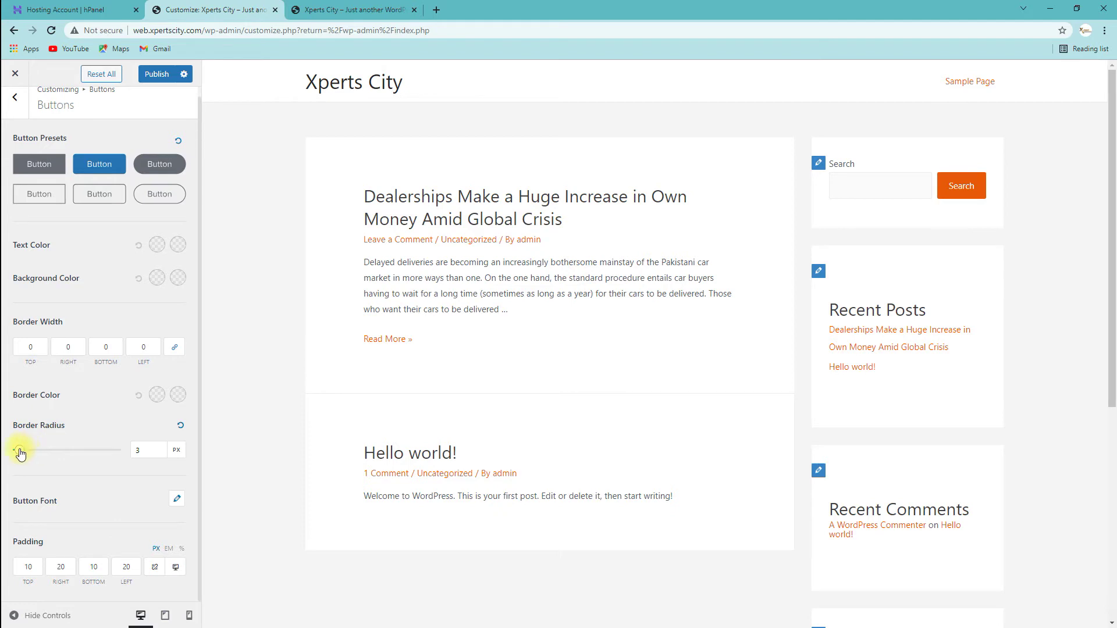
# - Set the button border radius to 8 px and return to the customizer's main list of sections
pyautogui.moveTo(28, 454); pyautogui.dragTo(20, 455)
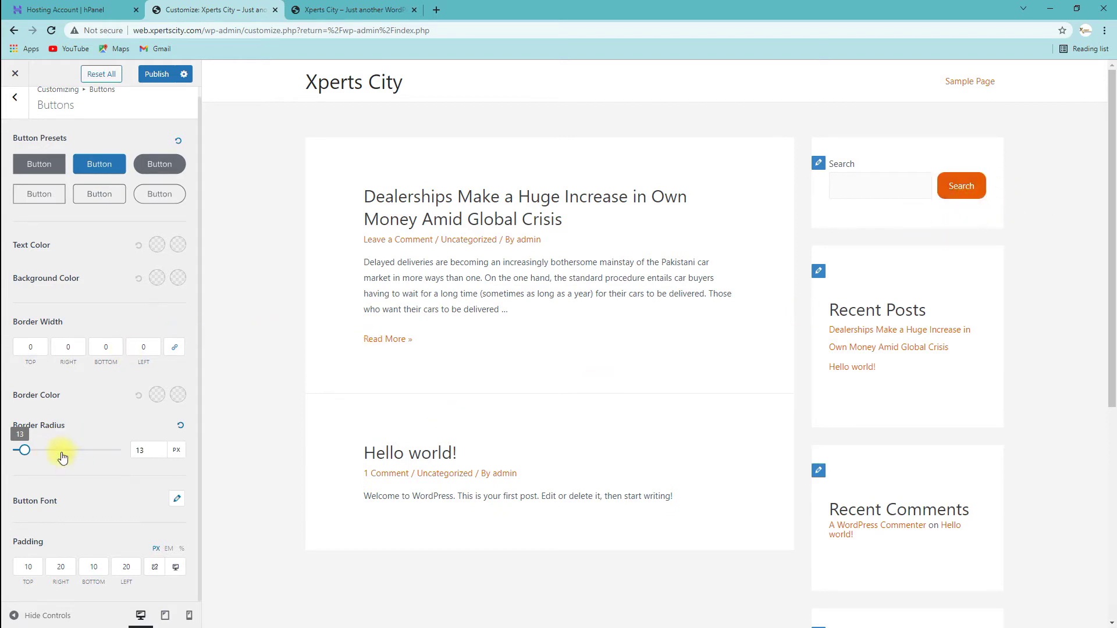
pyautogui.moveTo(26, 452); pyautogui.dragTo(24, 456)
pyautogui.scroll(1, 164, 313)
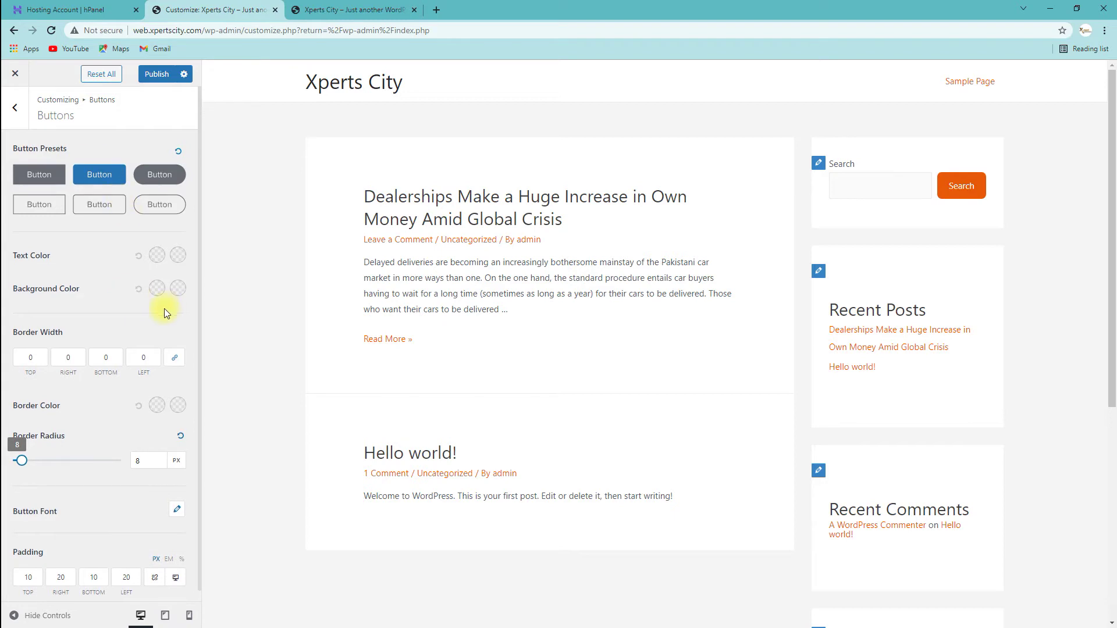
pyautogui.press('Escape')
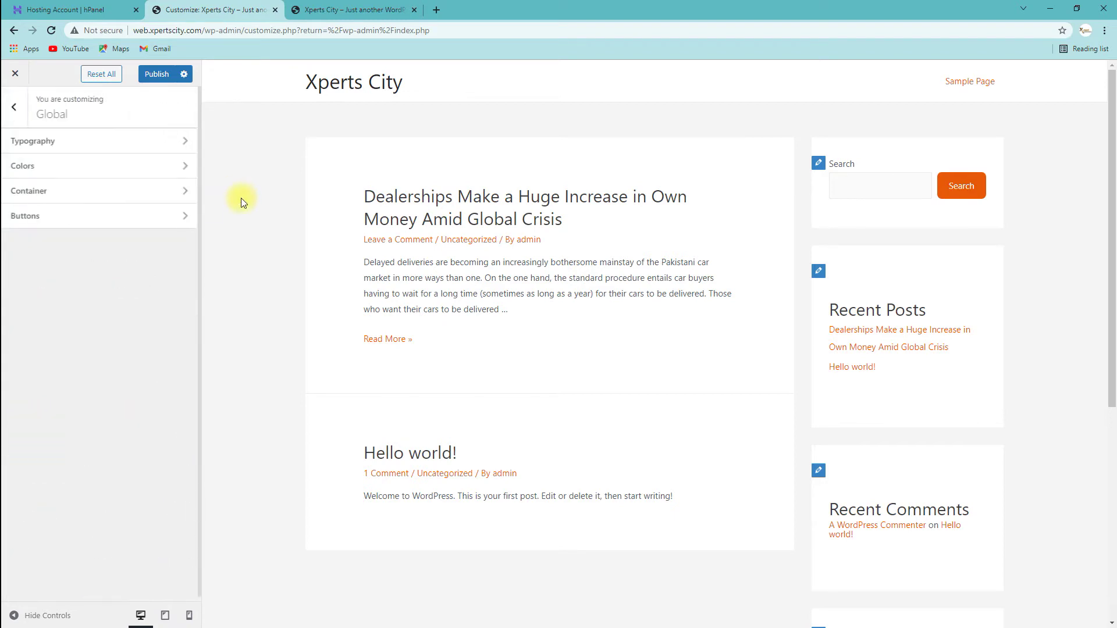
pyautogui.press('Escape')
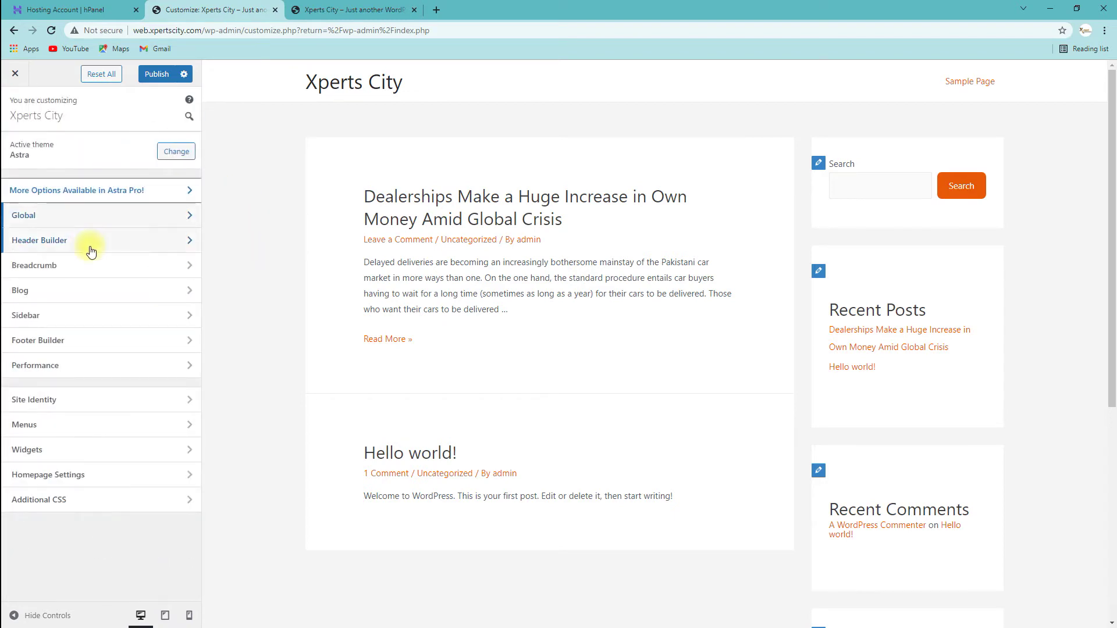
# - In the Header Builder's Site Title & Logo settings, begin a logo upload and browse to drive H:
pyautogui.click(191, 252)
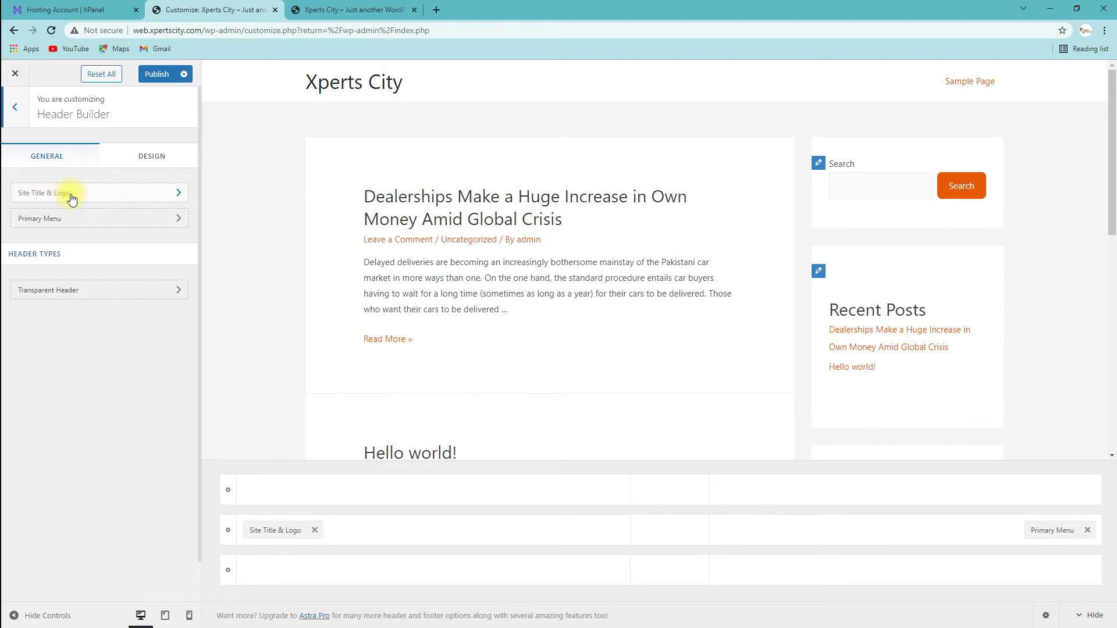
pyautogui.click(135, 198)
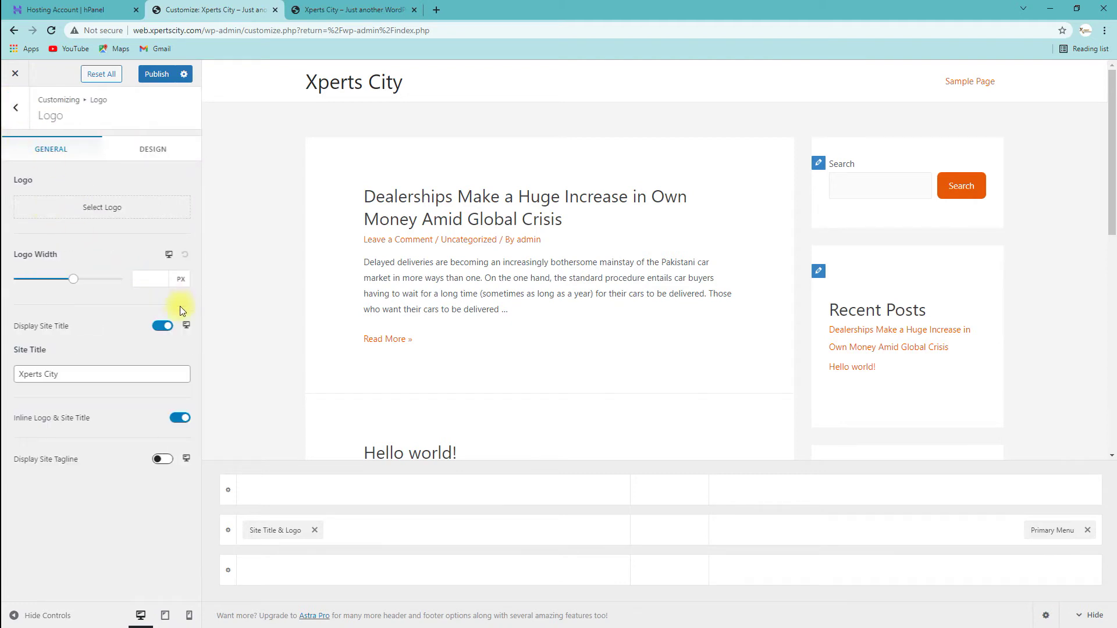
pyautogui.click(448, 523)
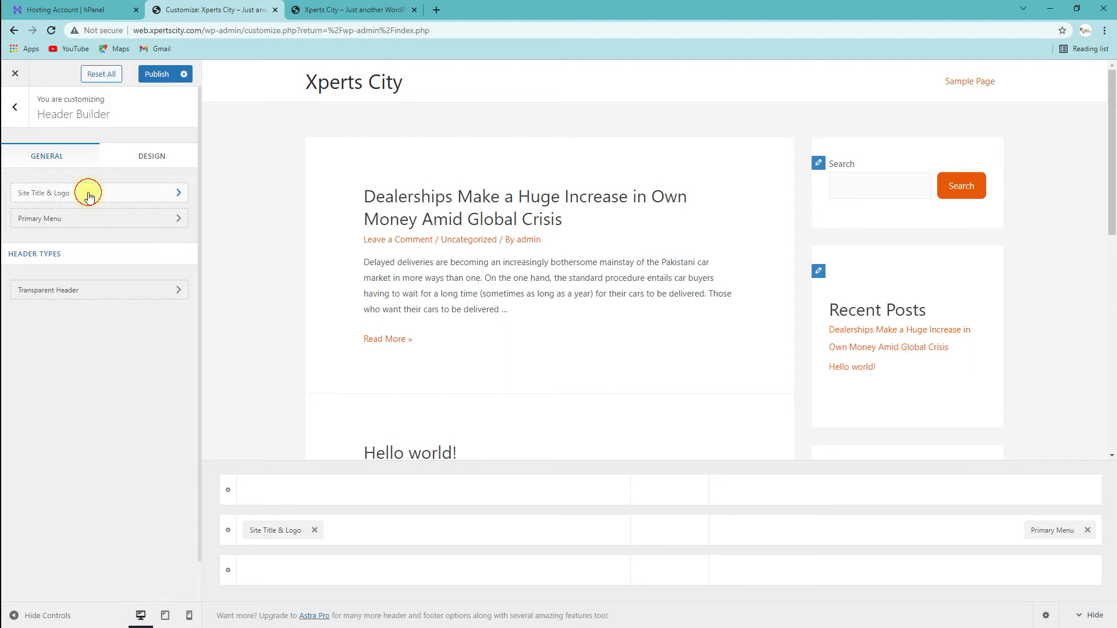
pyautogui.click(148, 193)
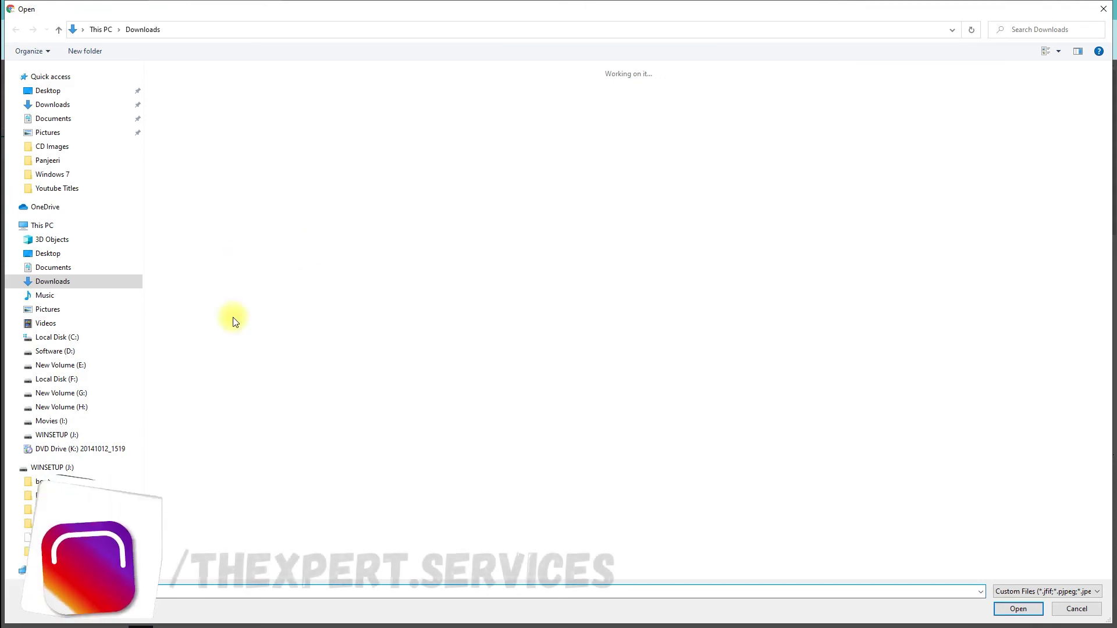
pyautogui.click(73, 408)
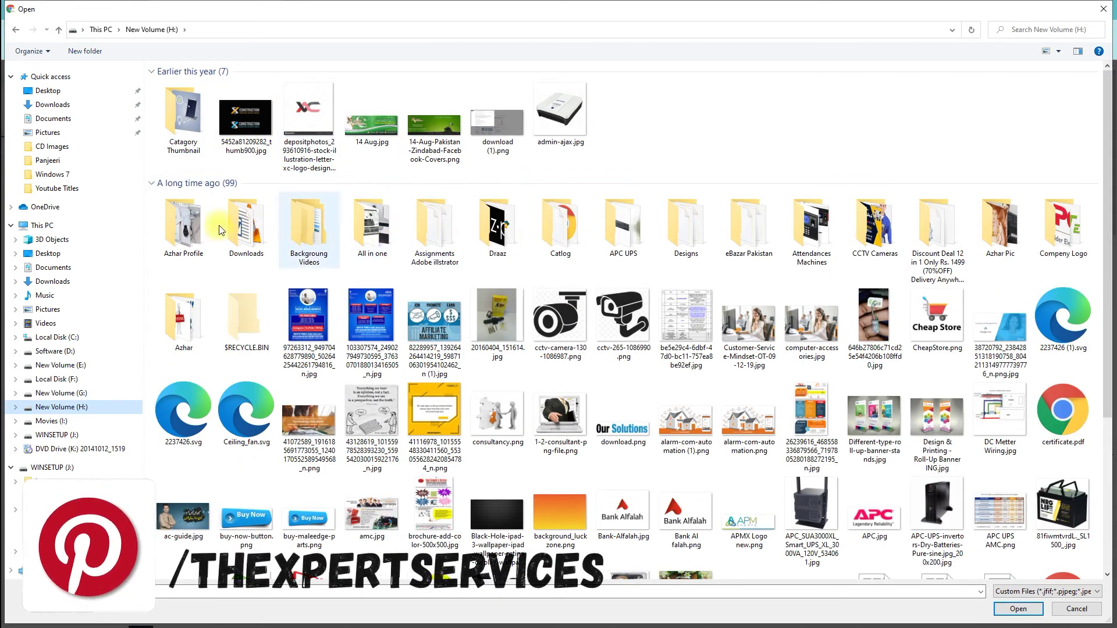
pyautogui.click(203, 221)
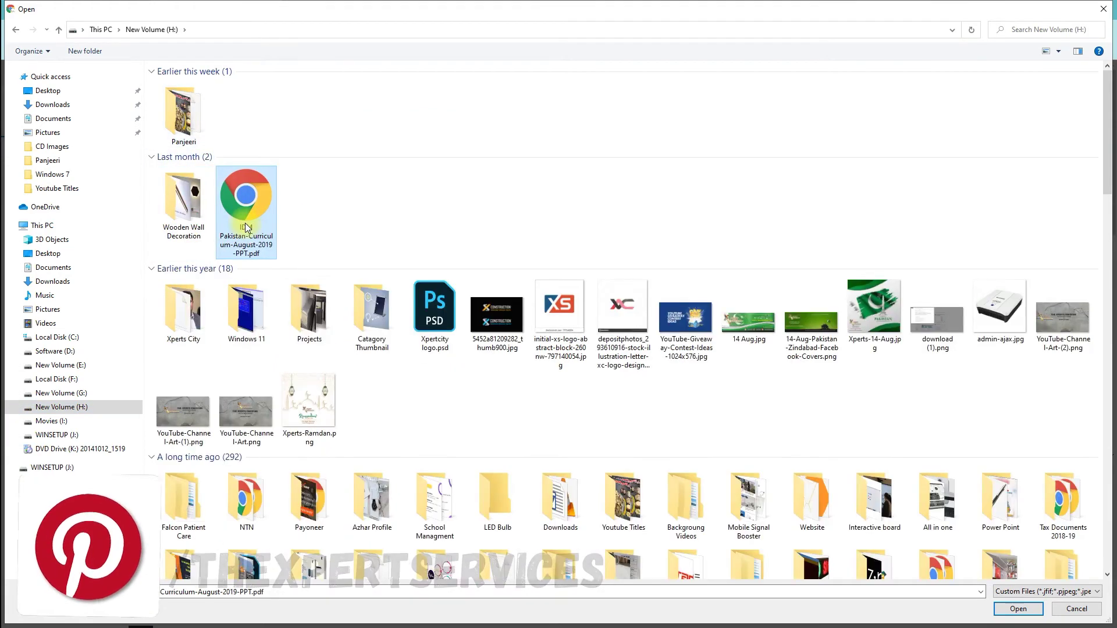
pyautogui.click(246, 224)
pyautogui.write('xp')
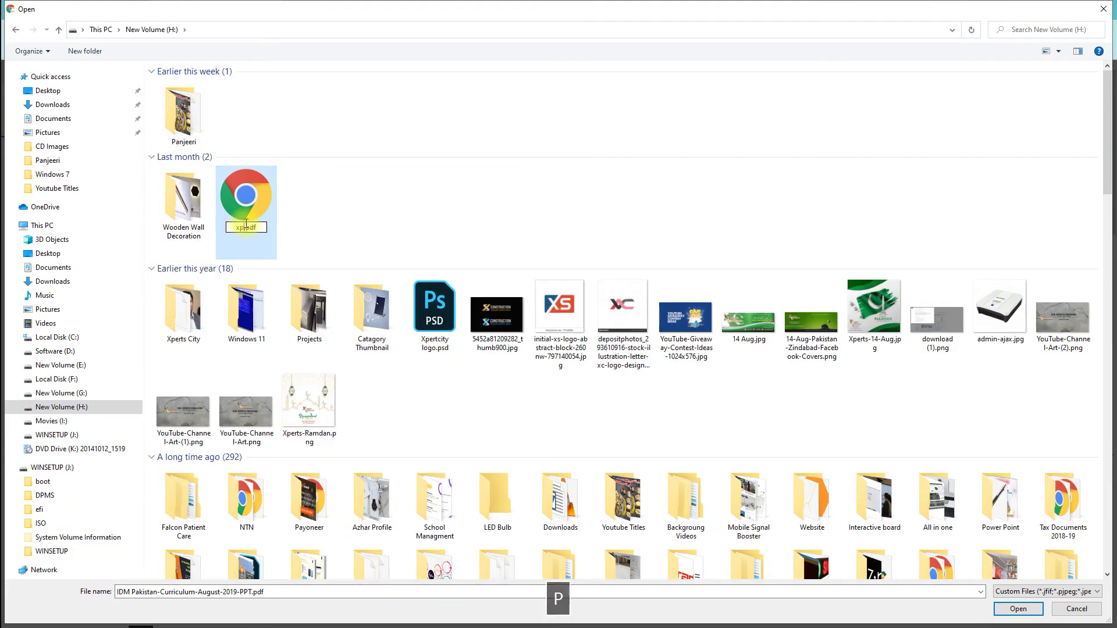
pyautogui.press('Escape')
# - Upload Xpertcity-logo.png from the Xperts City folder to the media library and select it as the logo
pyautogui.click(227, 308)
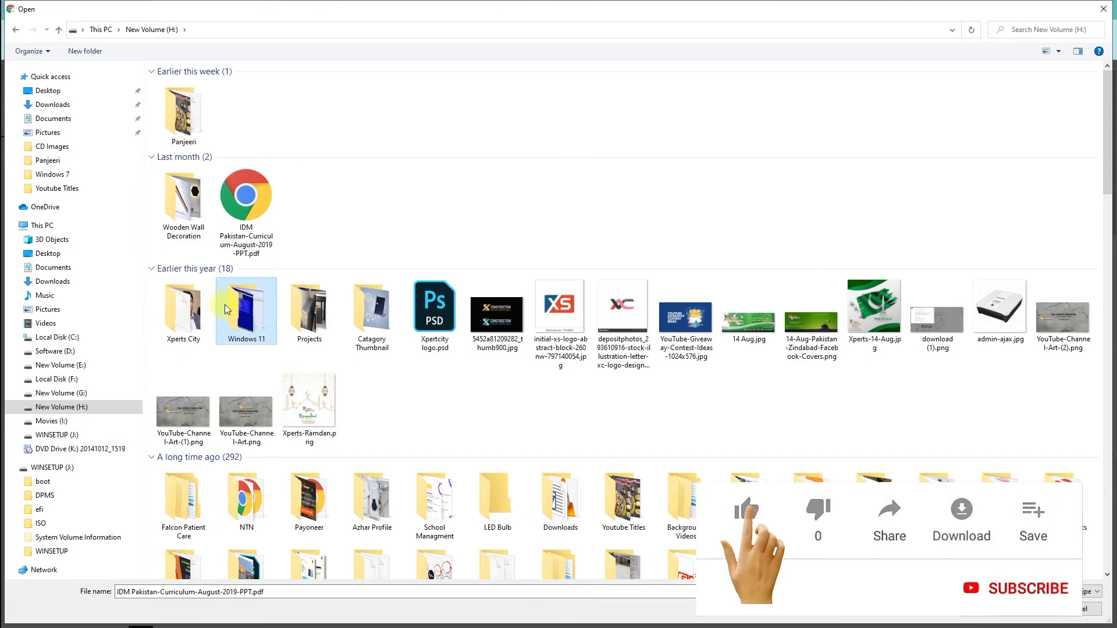
pyautogui.doubleClick(183, 311)
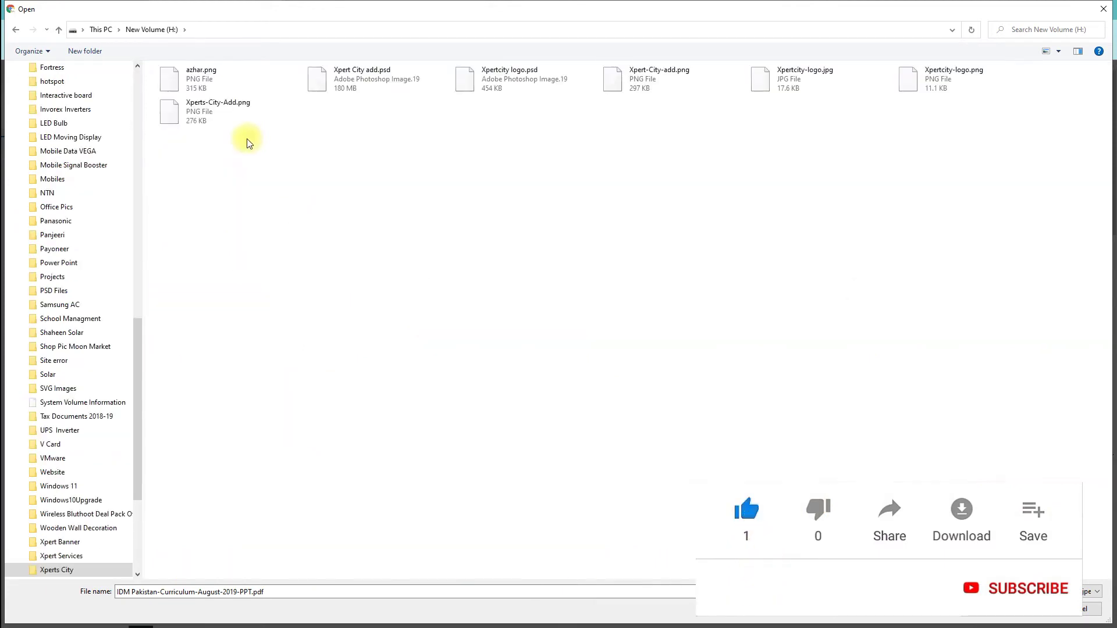
pyautogui.click(792, 79)
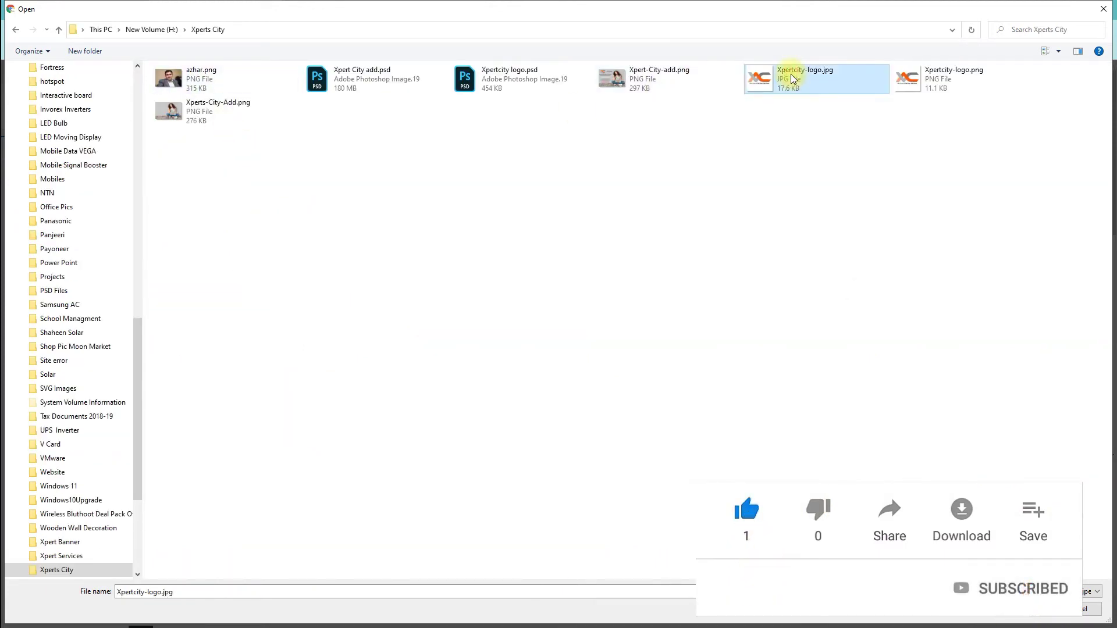
pyautogui.click(936, 79)
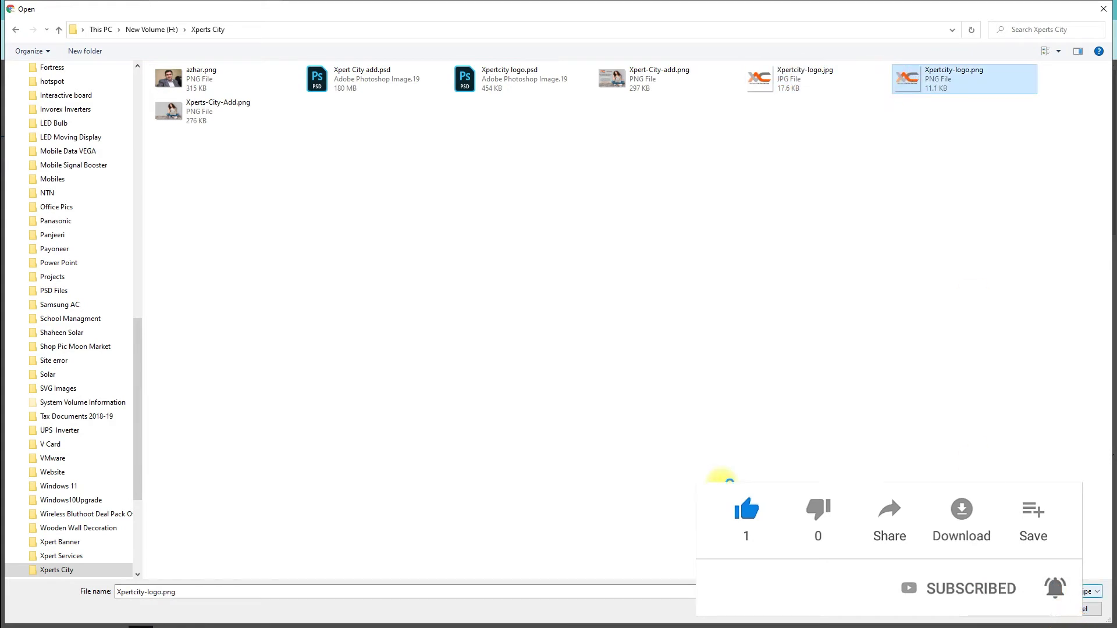
pyautogui.press('Return')
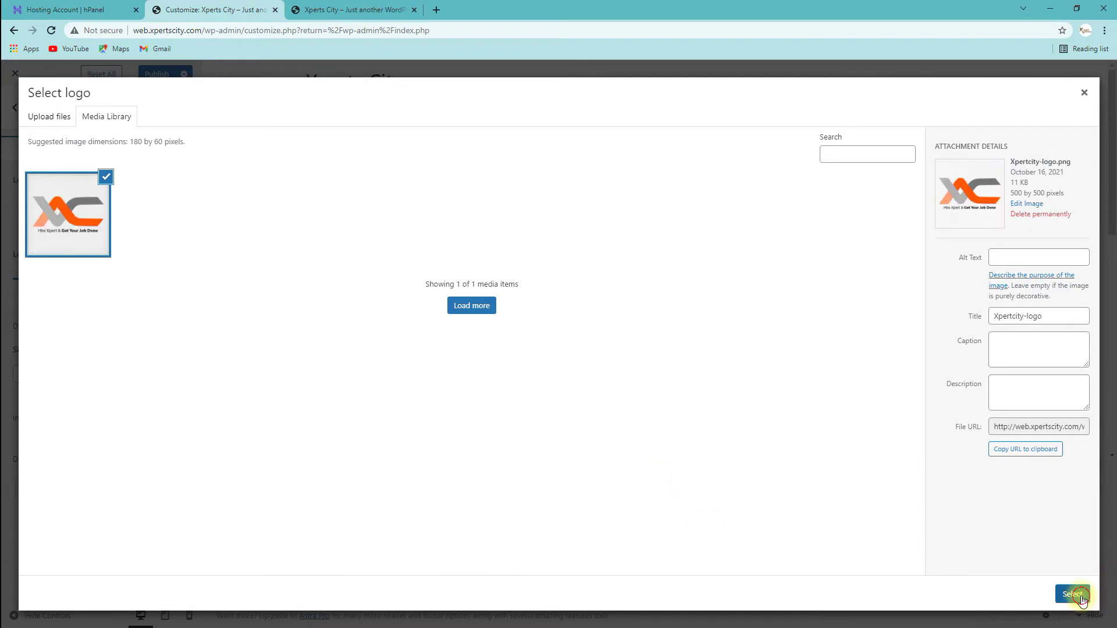
pyautogui.click(1072, 594)
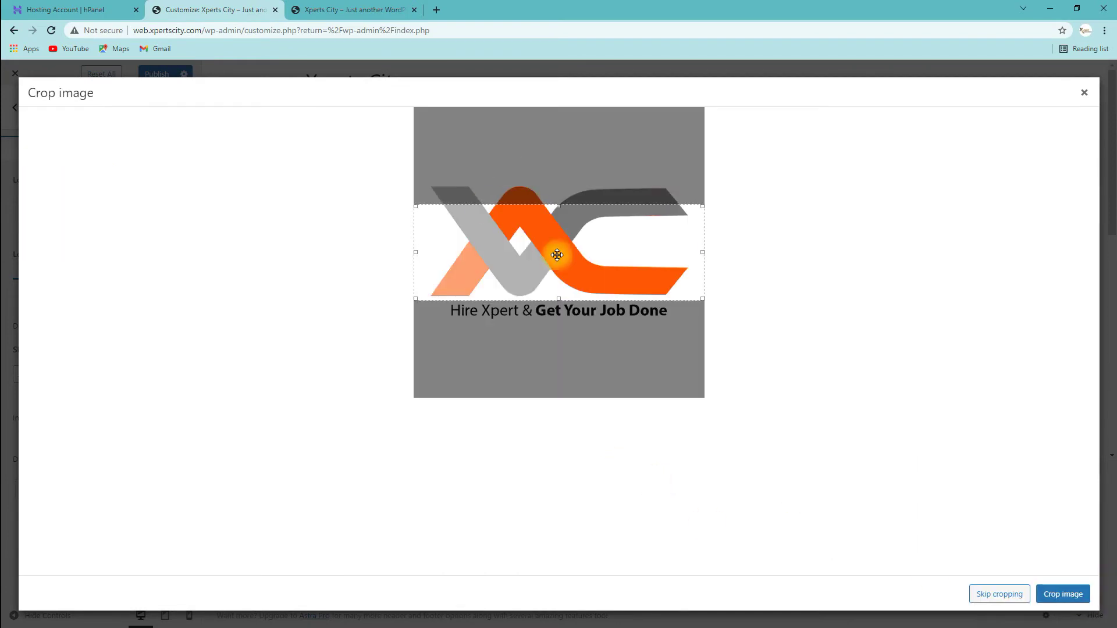
# - Crop the logo image at full width to a band containing the whole mark and the tagline beneath it
pyautogui.moveTo(628, 267); pyautogui.dragTo(635, 242)
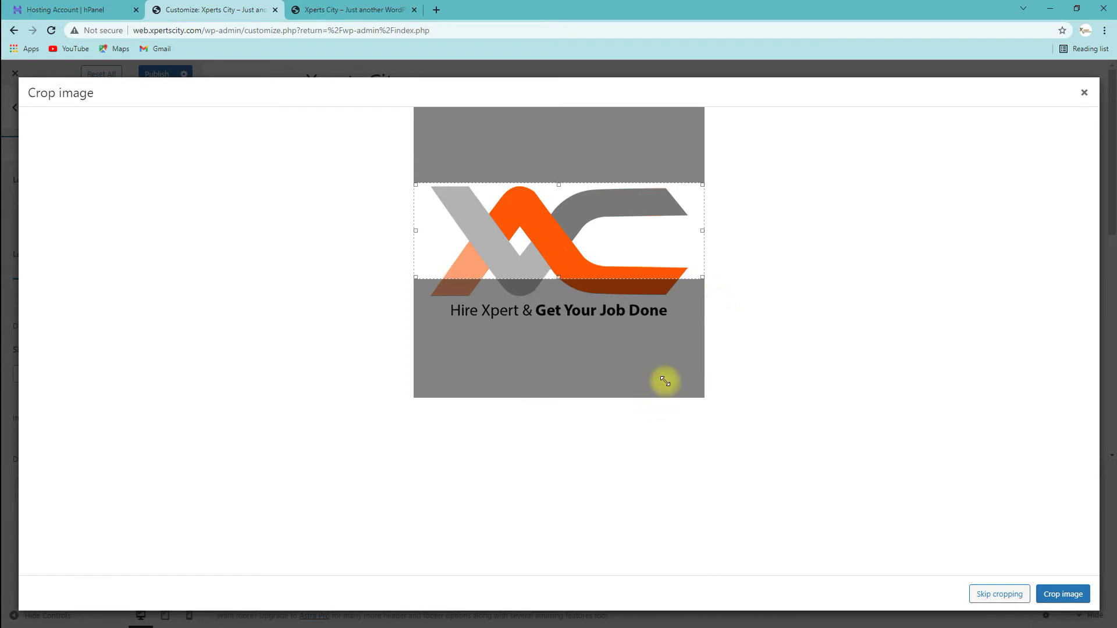
pyautogui.moveTo(591, 237); pyautogui.dragTo(589, 263)
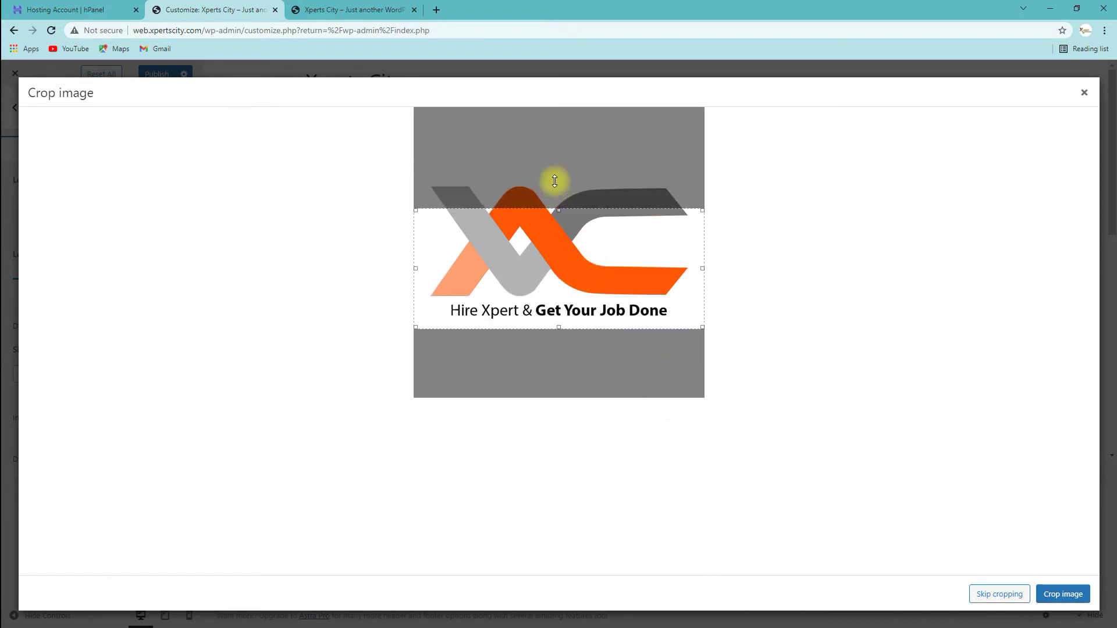
pyautogui.moveTo(554, 169); pyautogui.dragTo(549, 251)
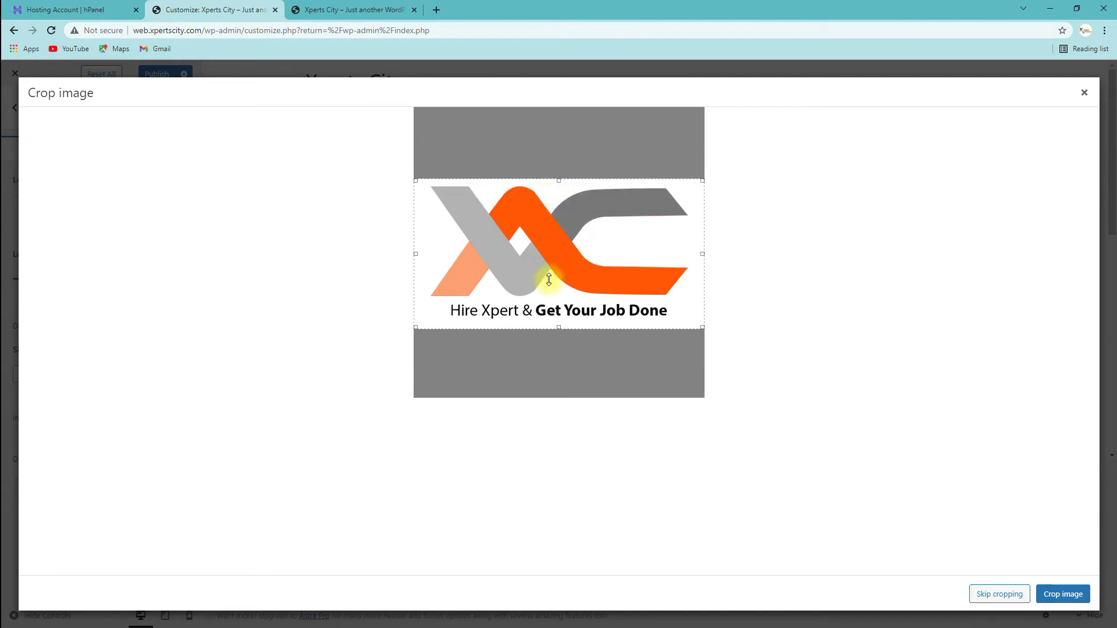
pyautogui.moveTo(560, 320); pyautogui.dragTo(560, 318)
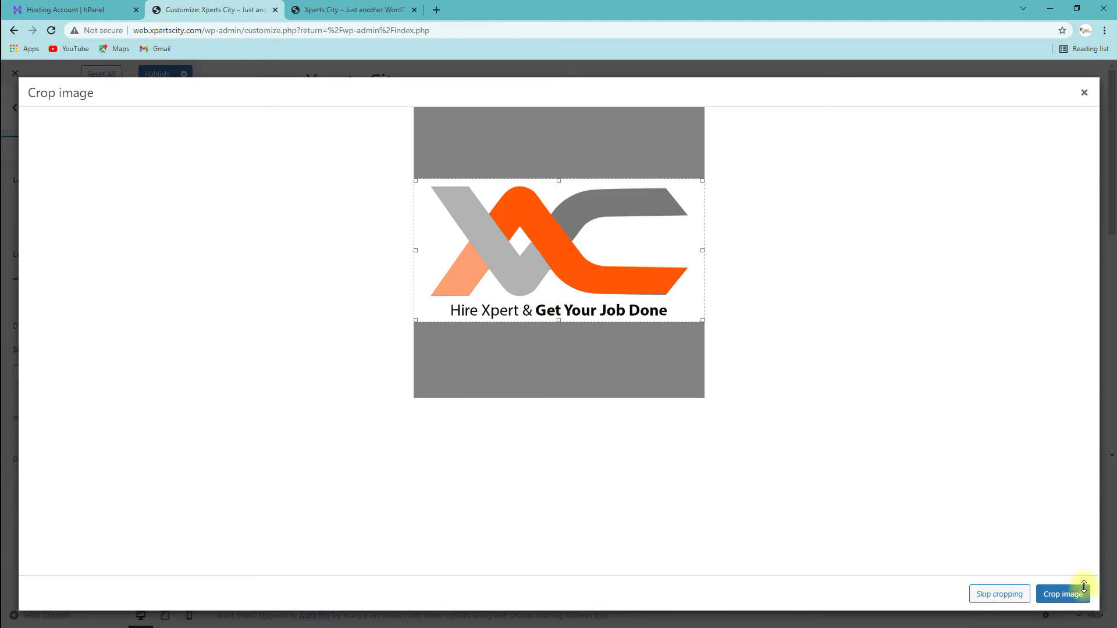
pyautogui.click(1058, 593)
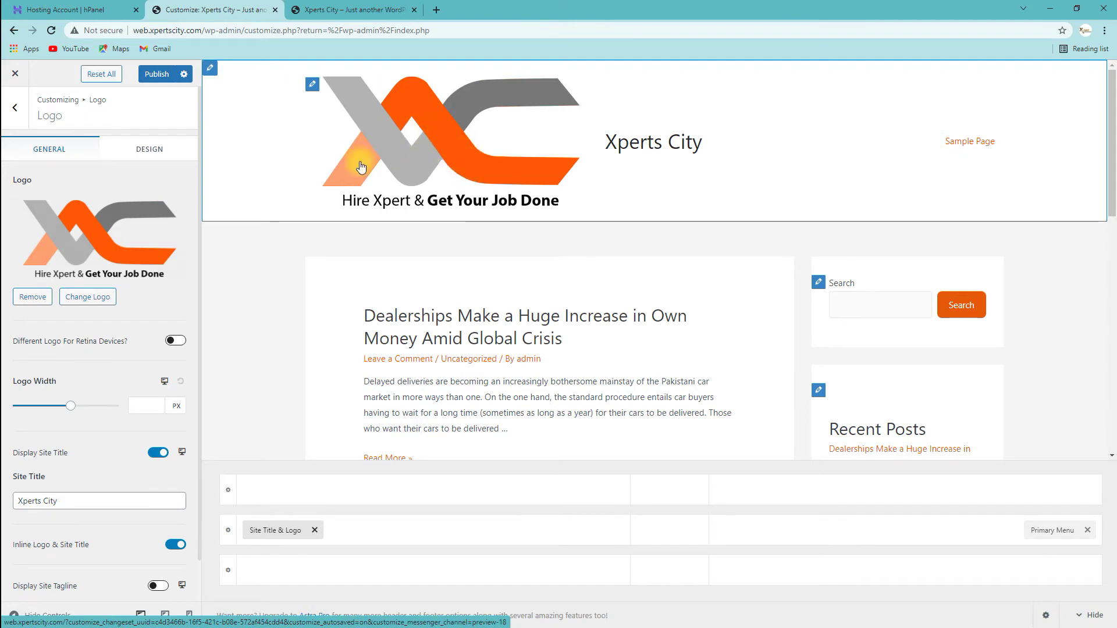
# - Reduce the header logo width to 78 px
pyautogui.click(71, 406)
pyautogui.moveTo(64, 410); pyautogui.dragTo(27, 406)
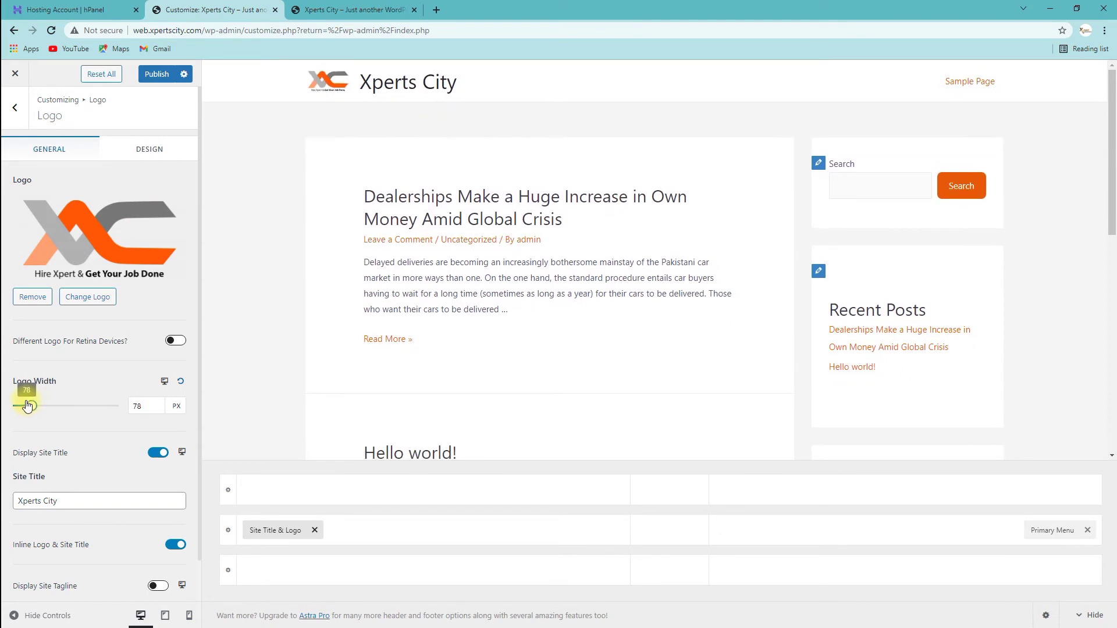
# - Try appending the text "sdfgdf" to the site title and remove the added text again
pyautogui.scroll(-1, 61, 458)
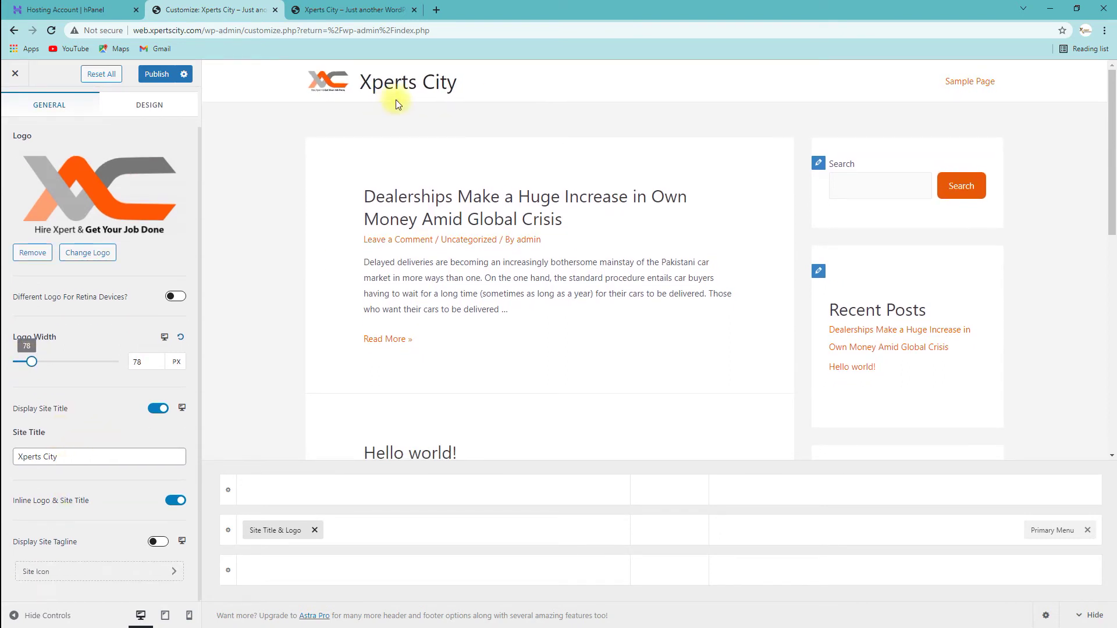
pyautogui.click(69, 460)
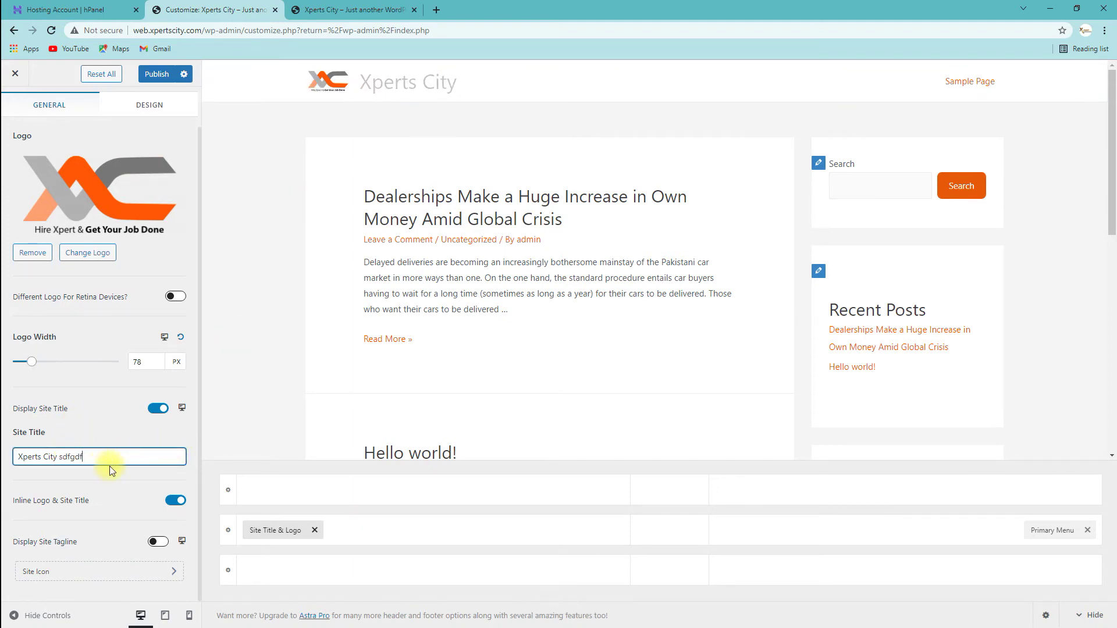
pyautogui.press('BackSpace')
pyautogui.press('BackSpace')
pyautogui.press('BackSpace')
pyautogui.press('BackSpace')
pyautogui.press('BackSpace')
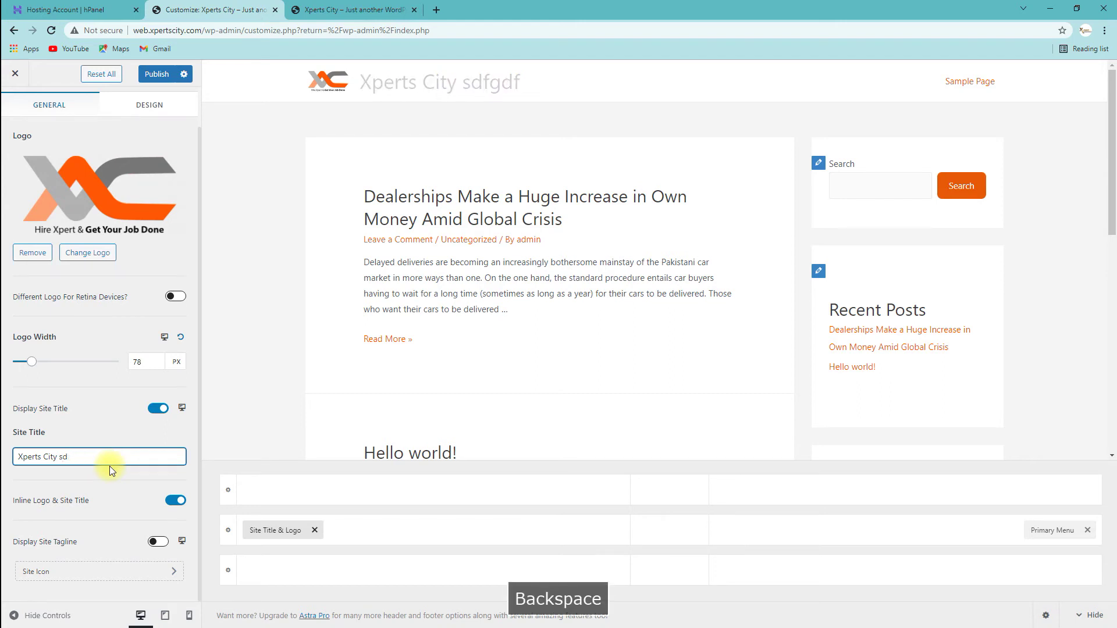
pyautogui.press('BackSpace')
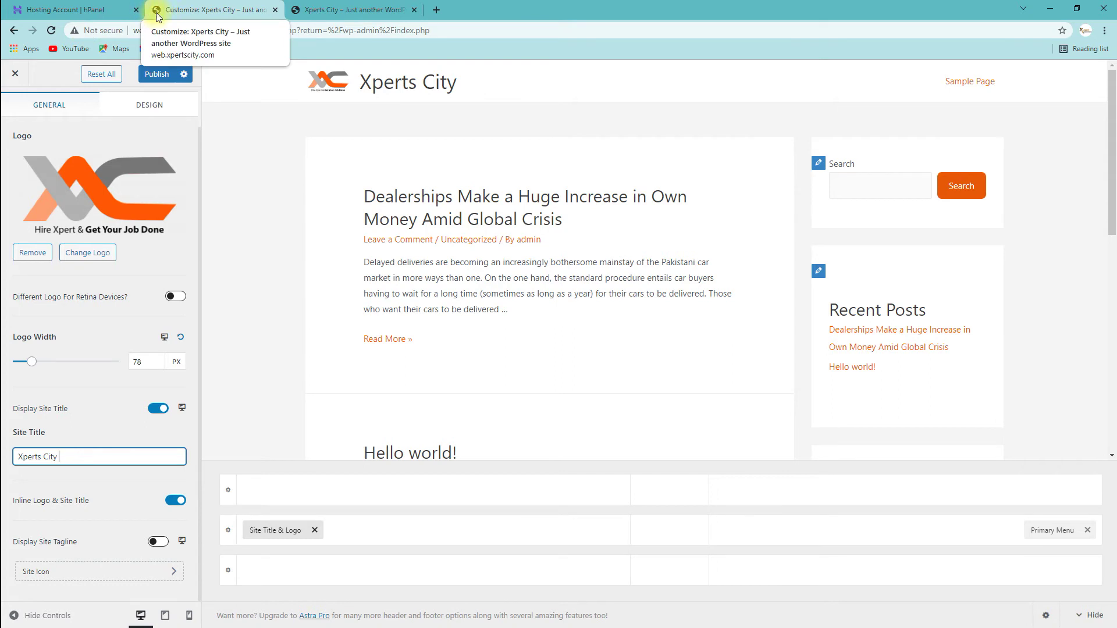
# - Set the site icon to the Xpertcity-logo.png image from the media library, cropped to the full square
pyautogui.click(64, 573)
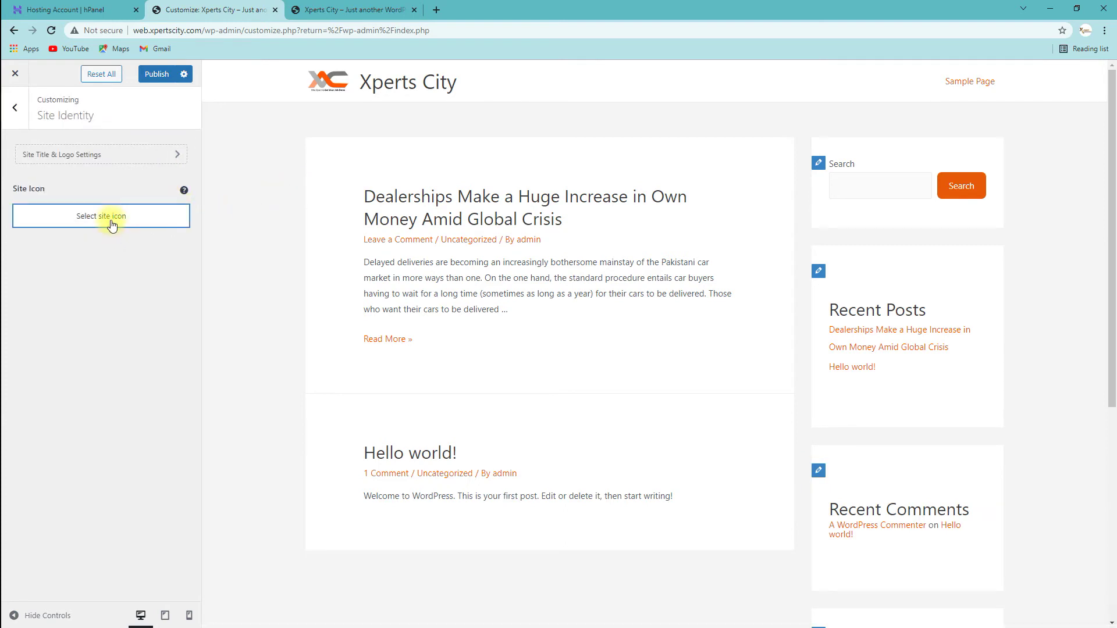
pyautogui.click(110, 223)
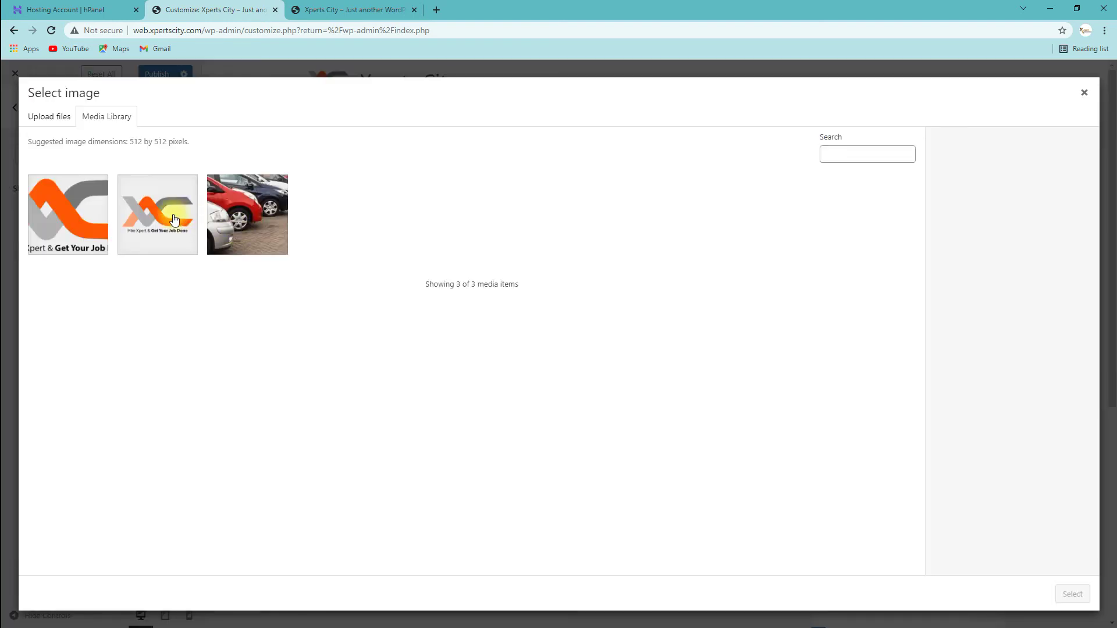
pyautogui.click(168, 215)
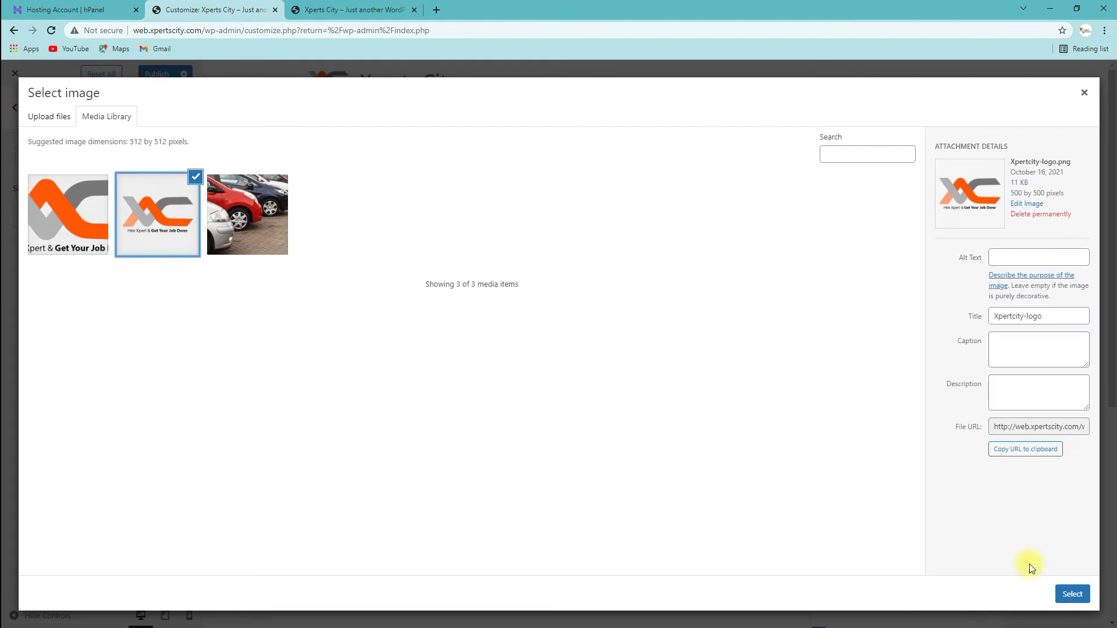
pyautogui.click(1073, 597)
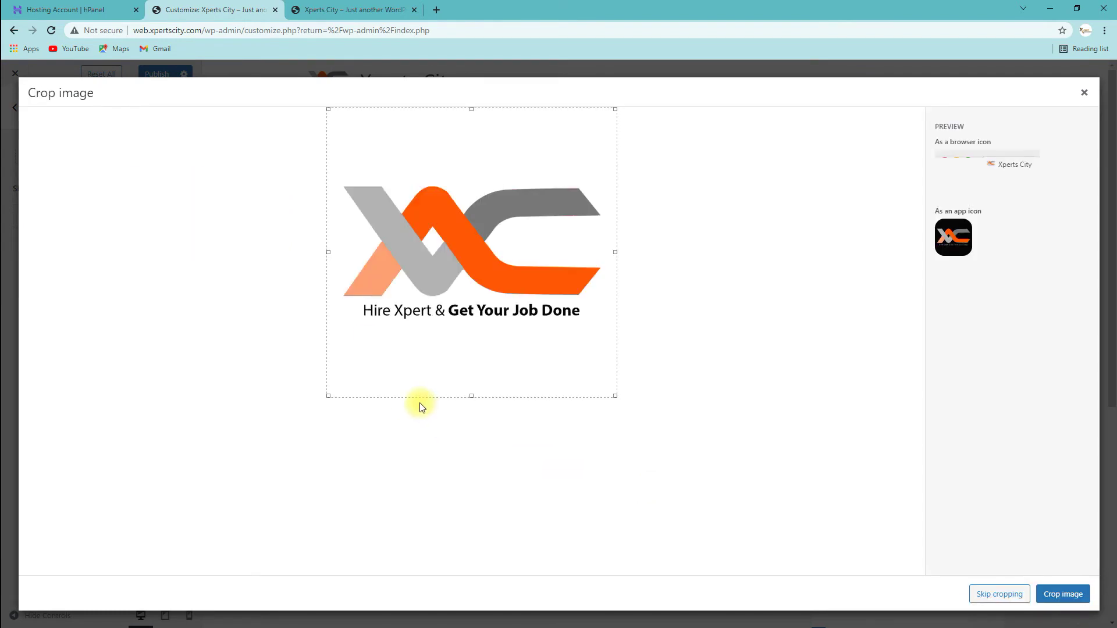
pyautogui.click(1065, 593)
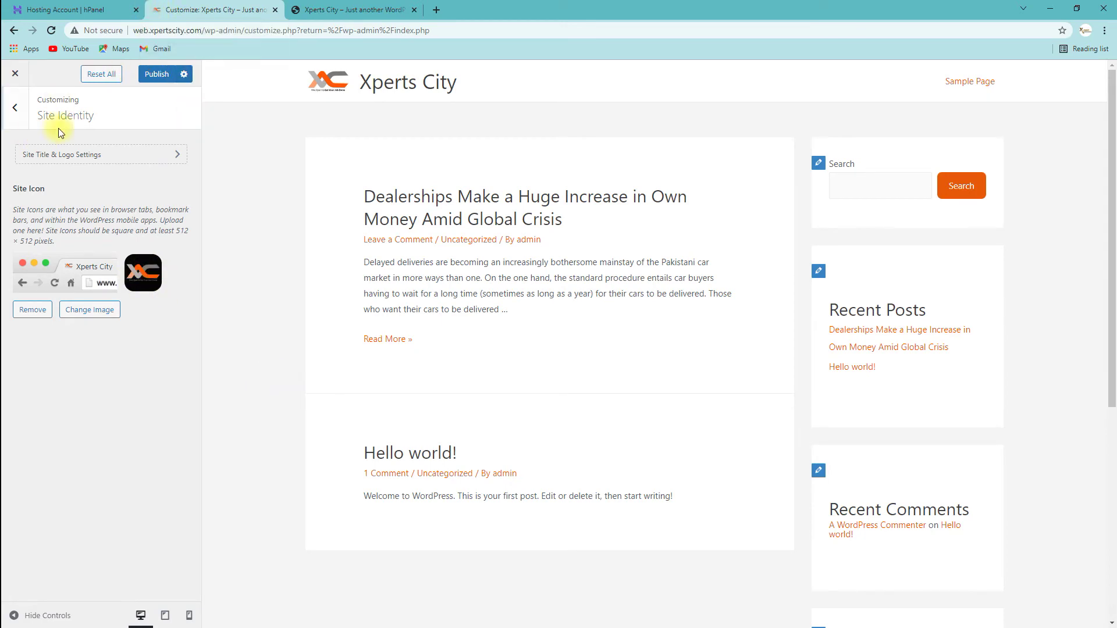
# - Set a linked margin of 10 px on all four sides of the header's Site Title & Logo element
pyautogui.press('Escape')
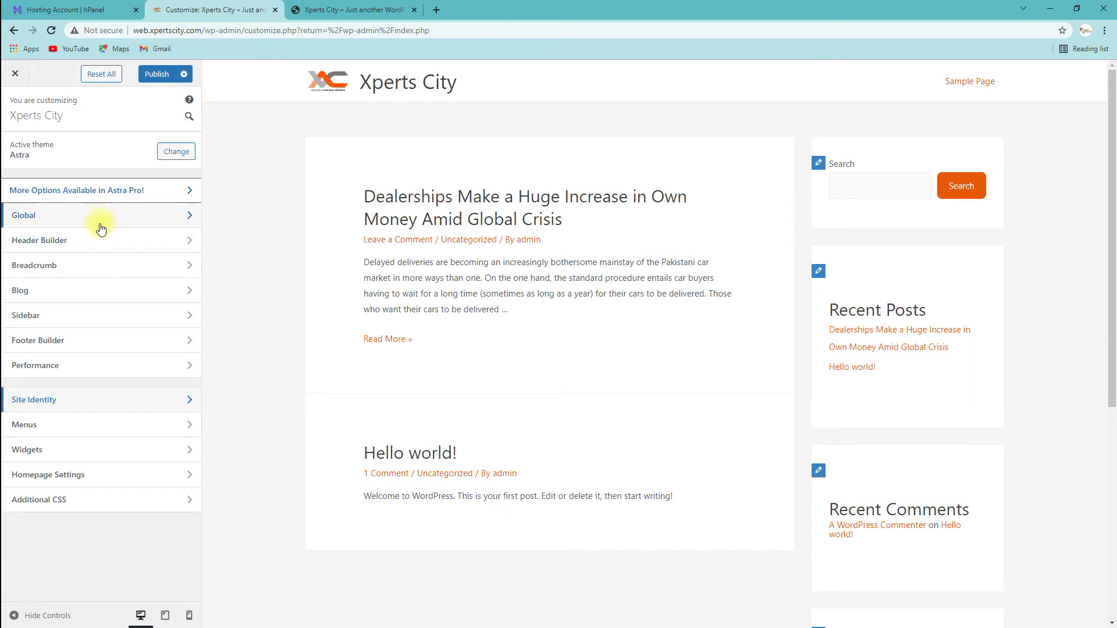
pyautogui.click(93, 239)
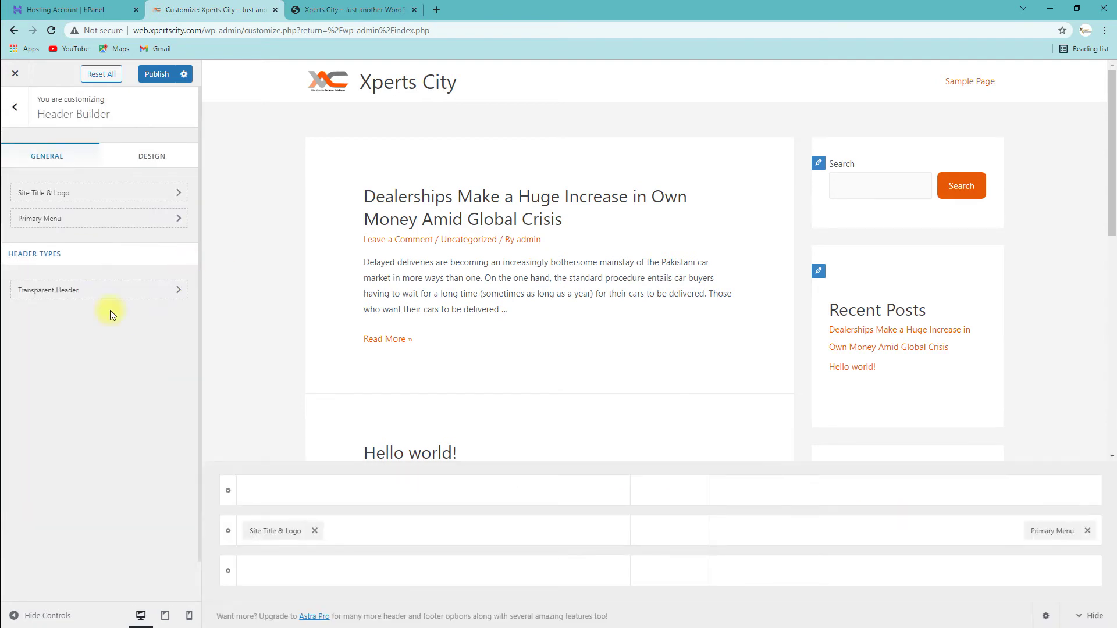
pyautogui.click(99, 193)
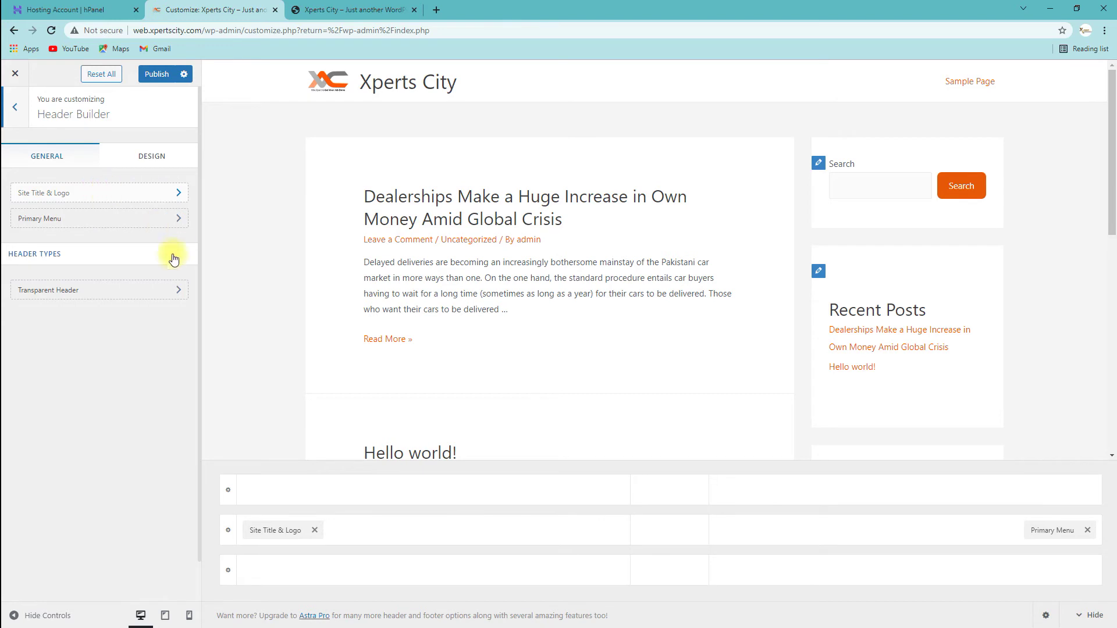
pyautogui.scroll(-1, 75, 534)
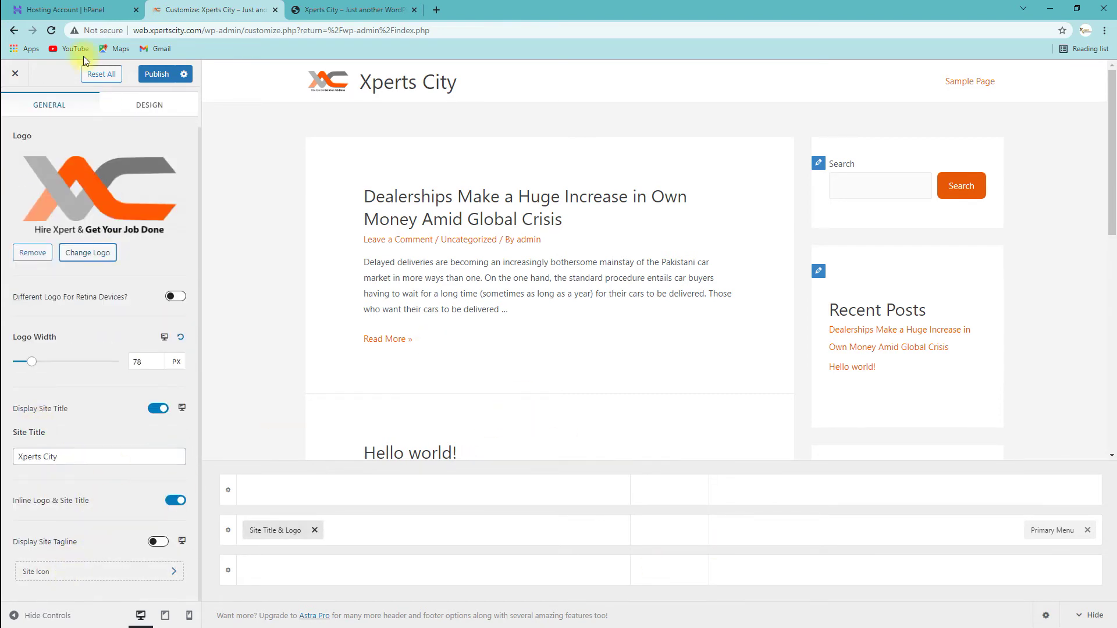
pyautogui.click(144, 107)
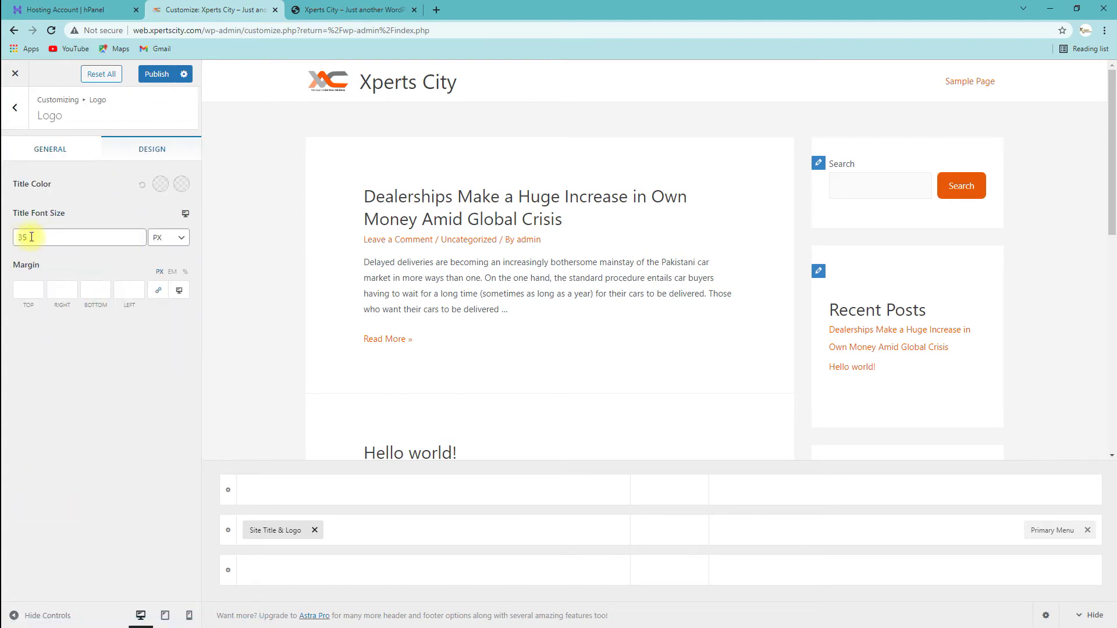
pyautogui.click(34, 294)
pyautogui.click(37, 289)
pyautogui.write('10')
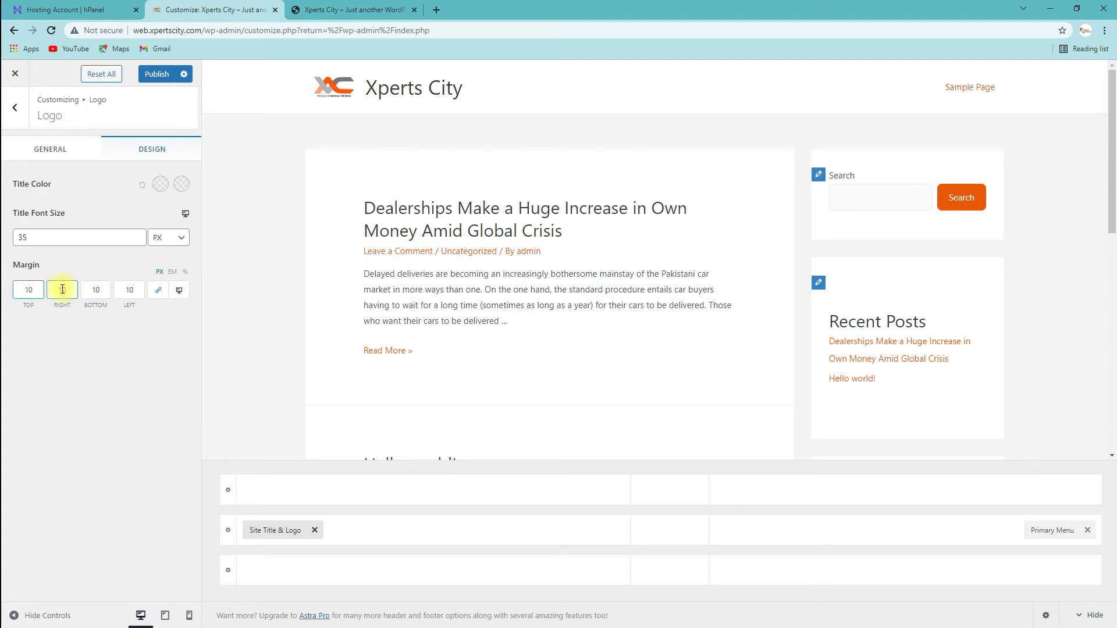
# - Set all four logo margins to 0 px and unlink the sides from each other
pyautogui.click(158, 292)
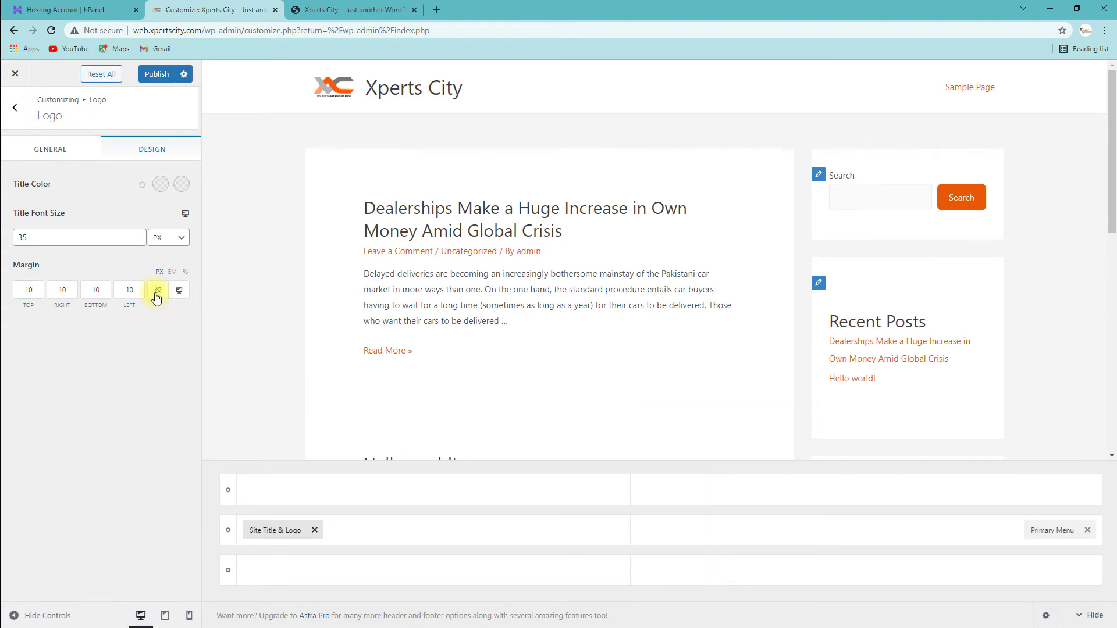
pyautogui.click(158, 294)
pyautogui.click(158, 293)
pyautogui.click(73, 294)
pyautogui.click(157, 291)
pyautogui.doubleClick(32, 290)
pyautogui.write('0')
pyautogui.click(157, 297)
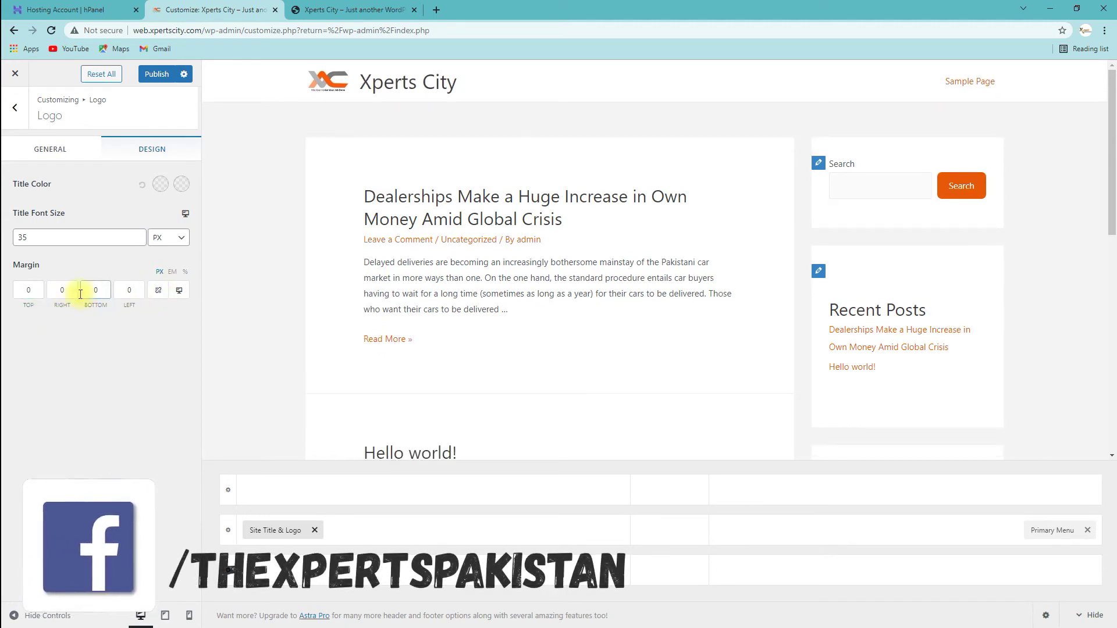
# - Try individual logo margins of 10 px at the top and 20 px at the bottom
pyautogui.click(30, 293)
pyautogui.write('10')
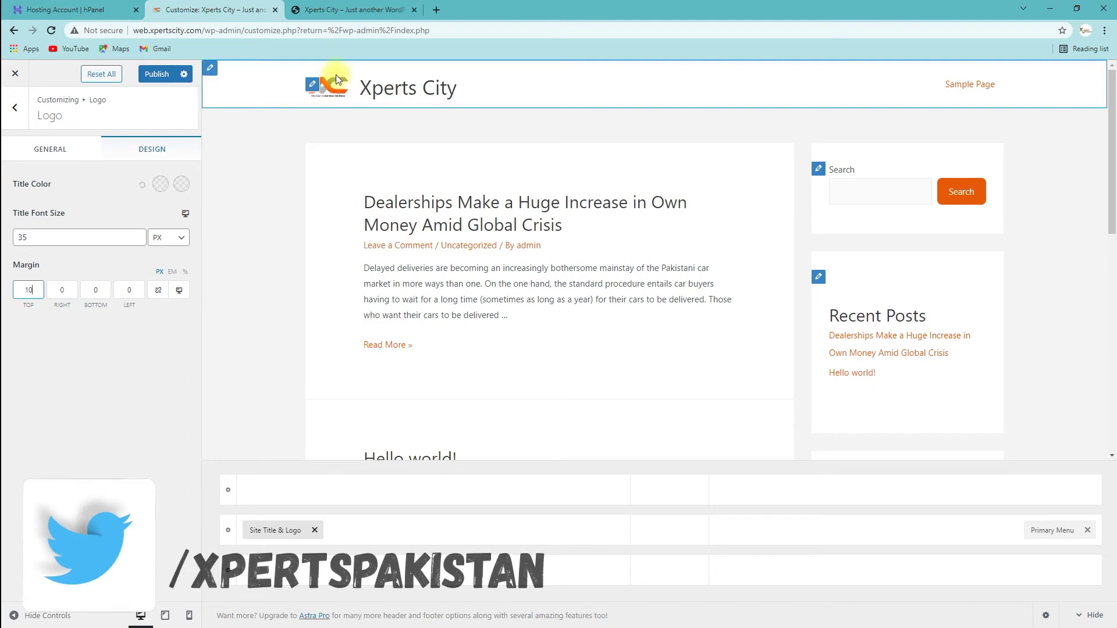
pyautogui.doubleClick(95, 296)
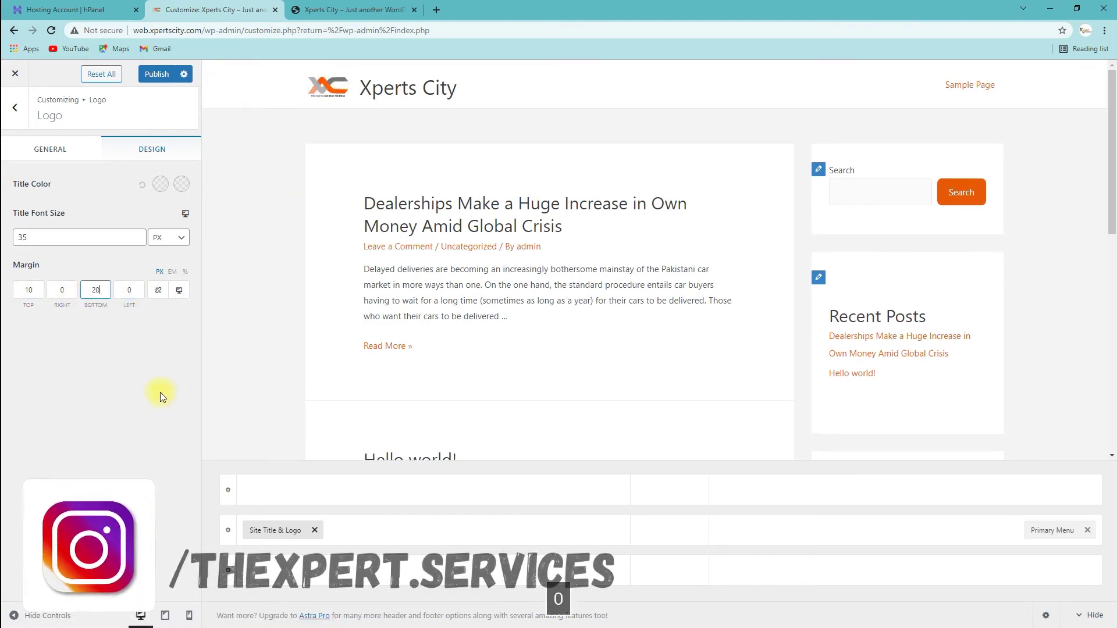
pyautogui.write('20')
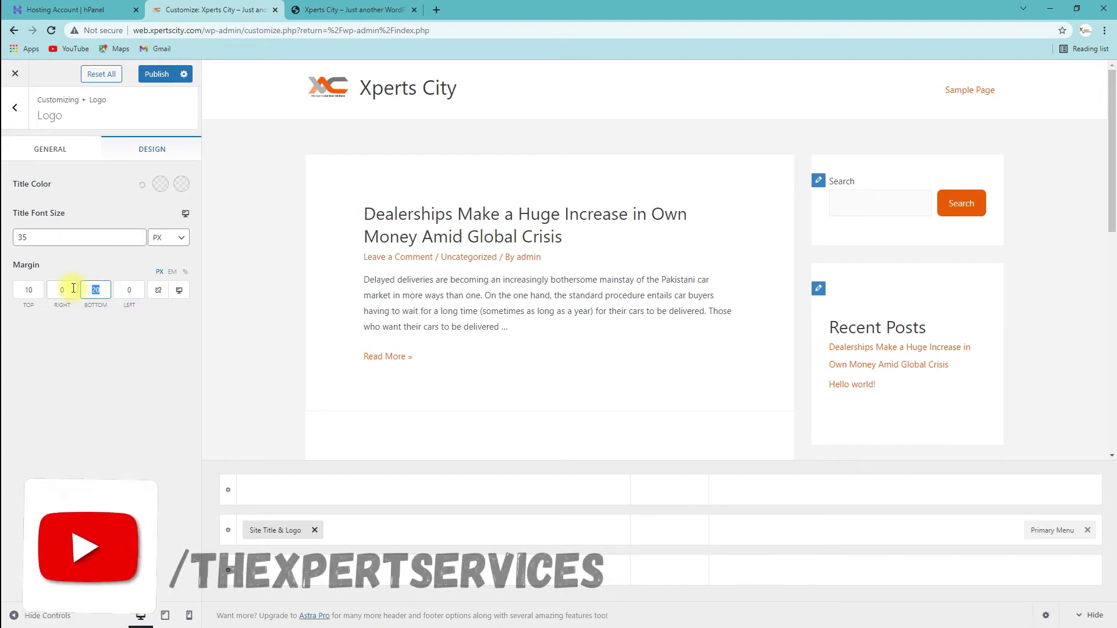
# - Link the logo margin sides again and set them all to 0 px
pyautogui.doubleClick(95, 294)
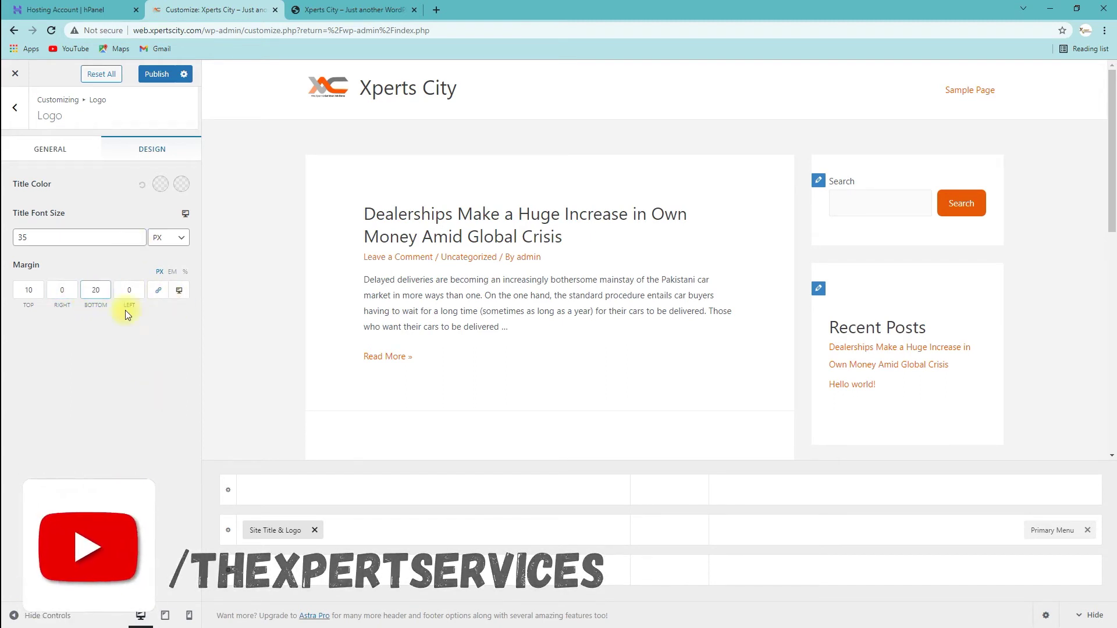
pyautogui.doubleClick(24, 291)
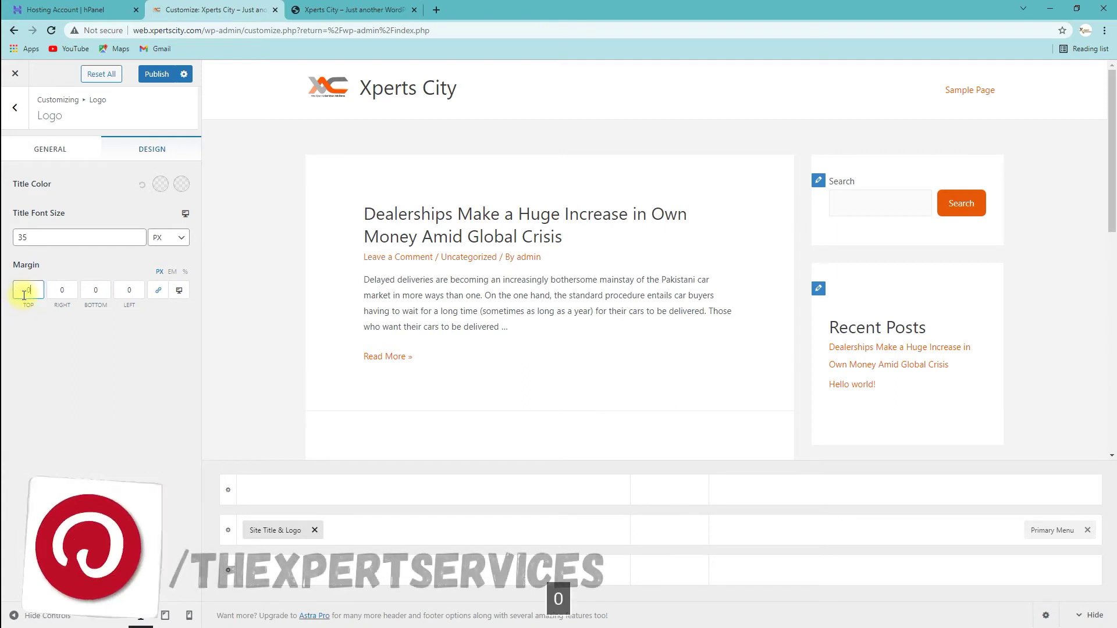
pyautogui.write('0')
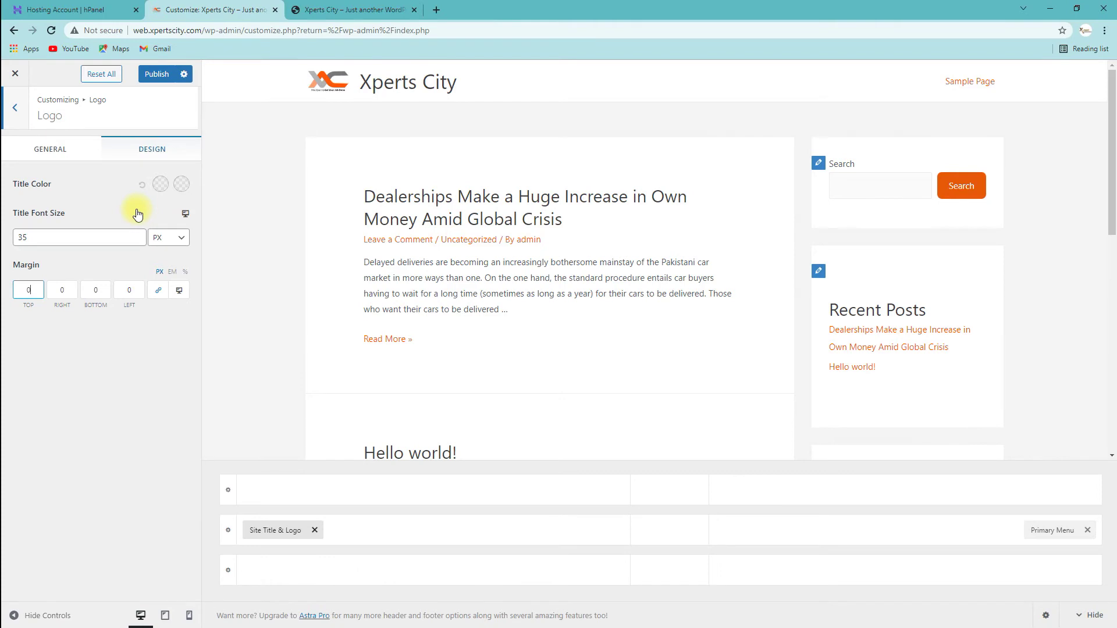
pyautogui.press('Escape')
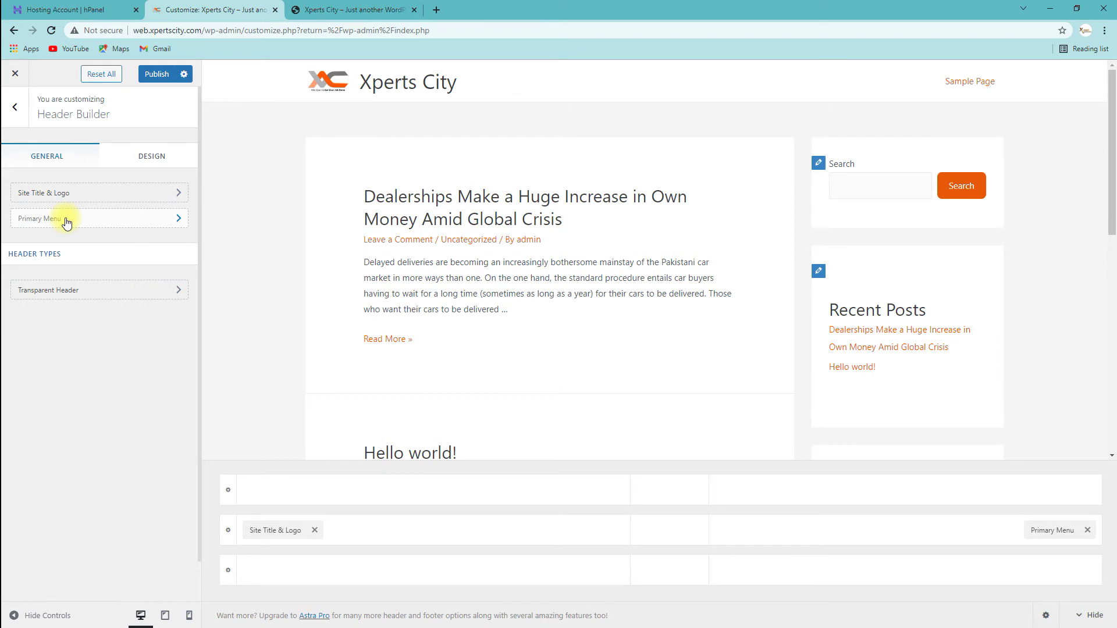
# - Examine the header's primary menu settings and the menu choices offered for each theme menu location
pyautogui.click(72, 219)
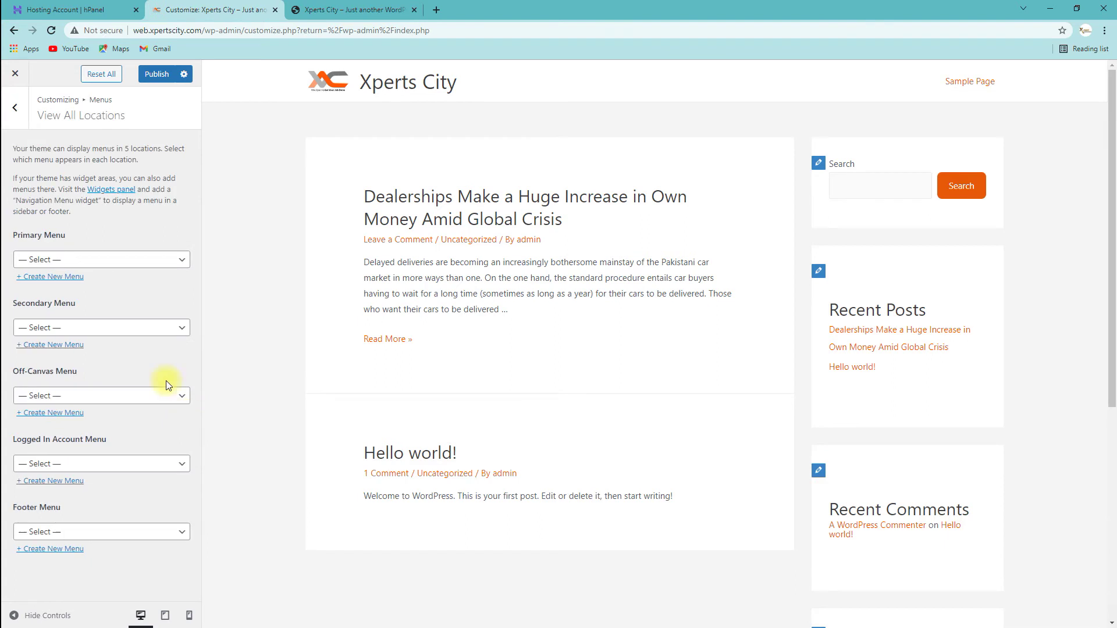
pyautogui.click(89, 263)
pyautogui.click(70, 277)
pyautogui.click(70, 328)
pyautogui.click(126, 407)
pyautogui.click(19, 121)
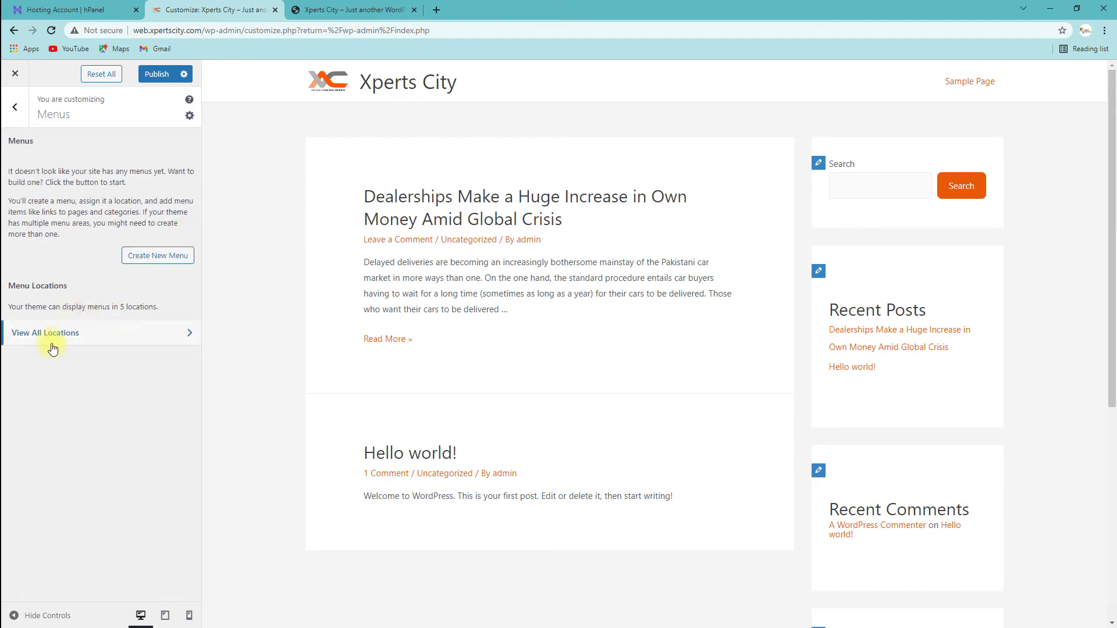
pyautogui.click(13, 111)
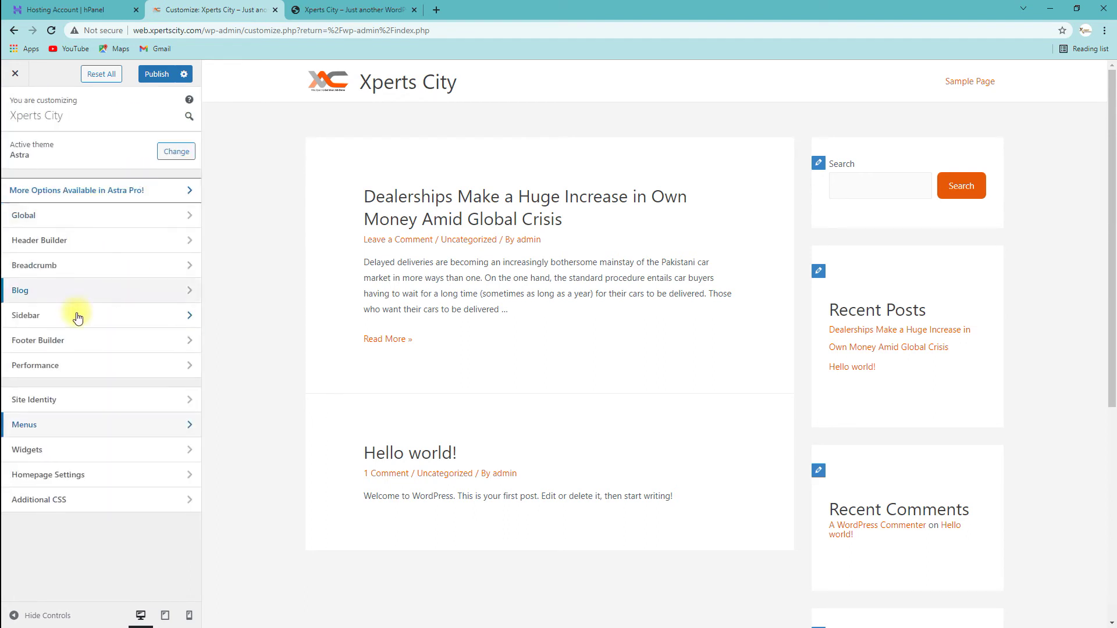
# - Examine the Transparent Header options for the complete website, device targets and a different logo
pyautogui.click(70, 241)
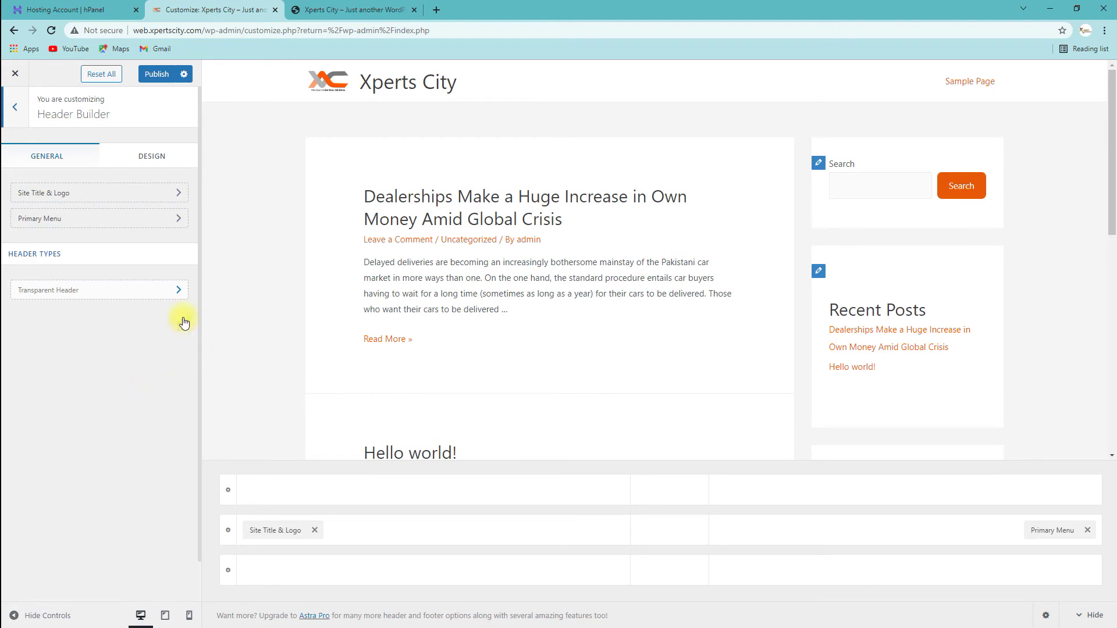
pyautogui.click(169, 291)
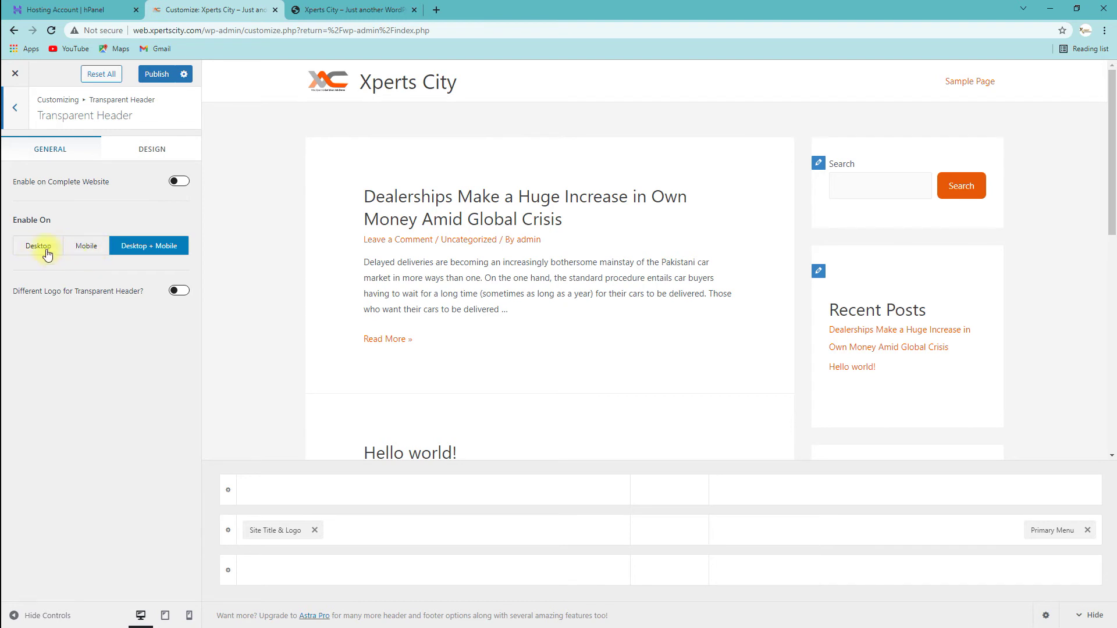
pyautogui.click(14, 107)
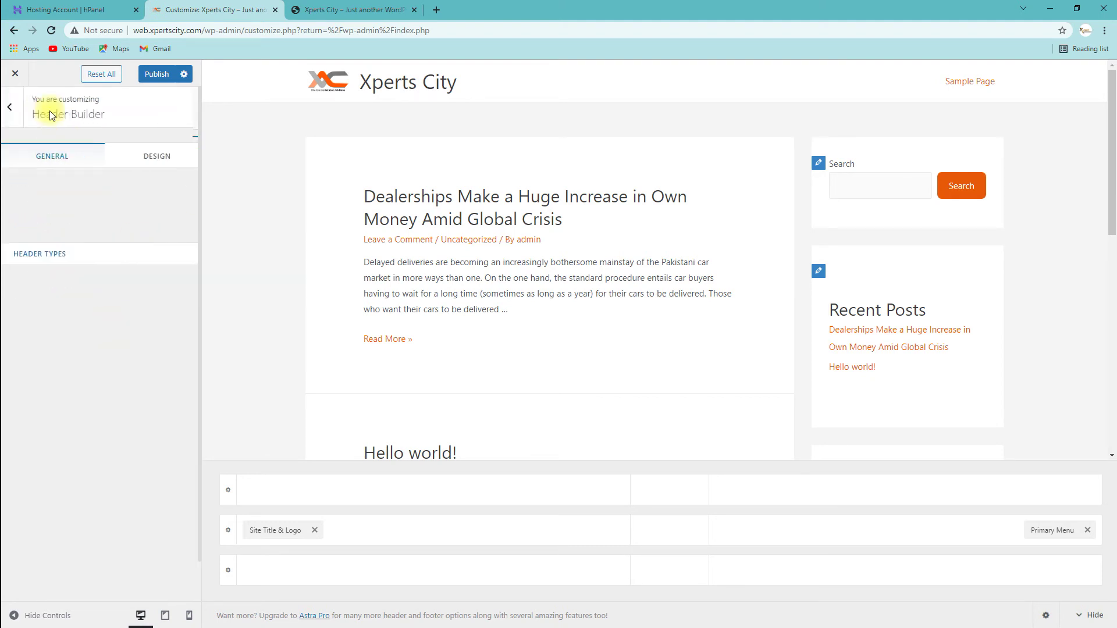
pyautogui.press('Escape')
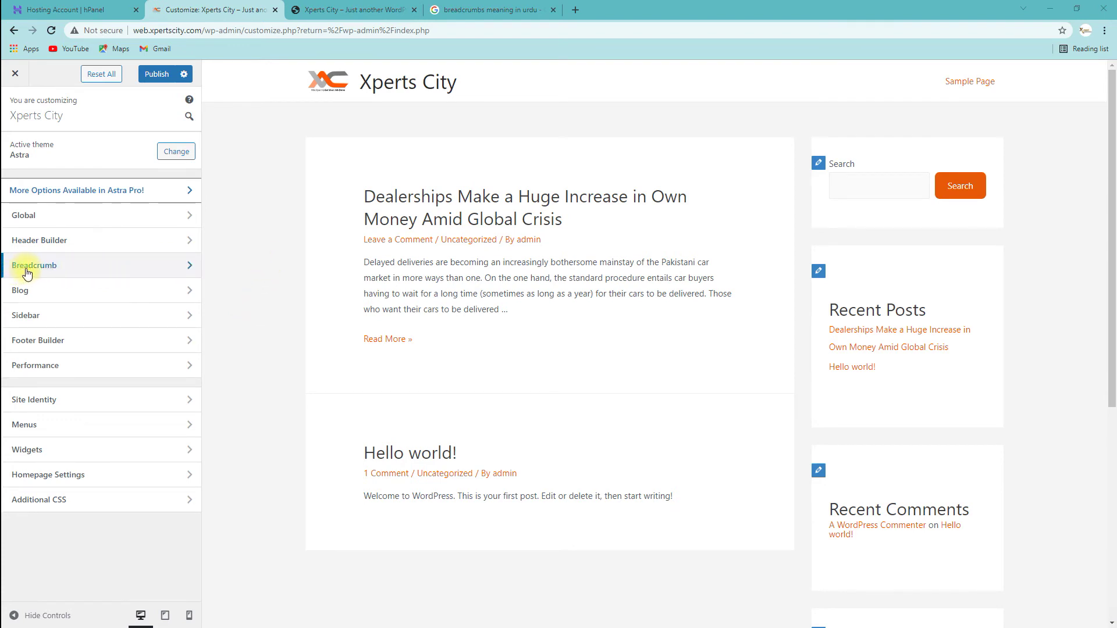
# - Try the breadcrumb header position Inside and check the breadcrumb in the page preview
pyautogui.click(97, 276)
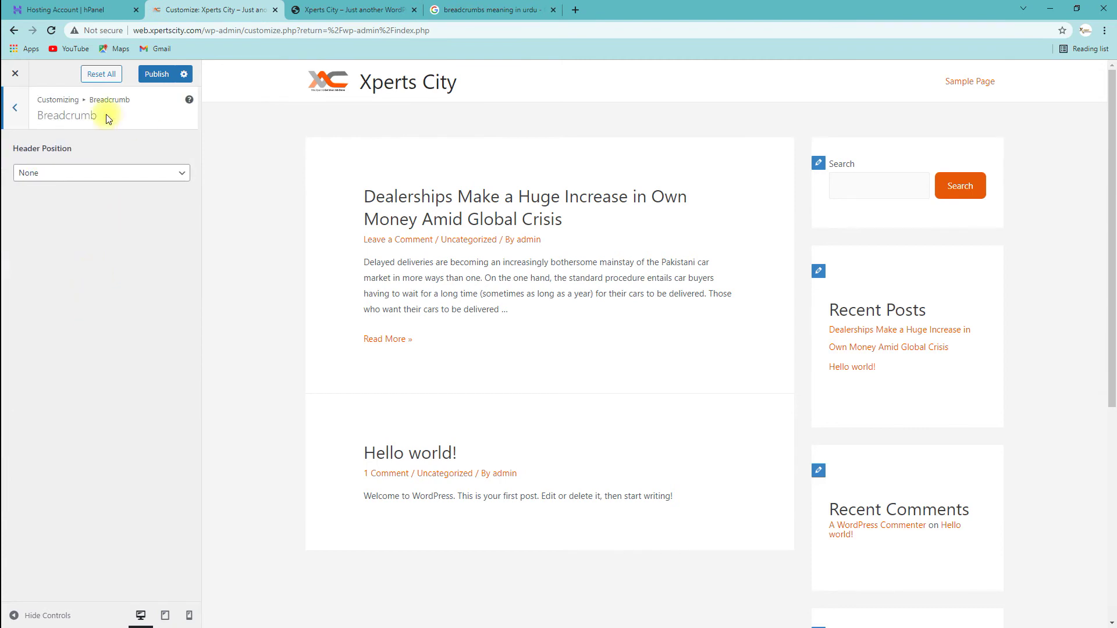
pyautogui.moveTo(17, 150); pyautogui.dragTo(79, 151)
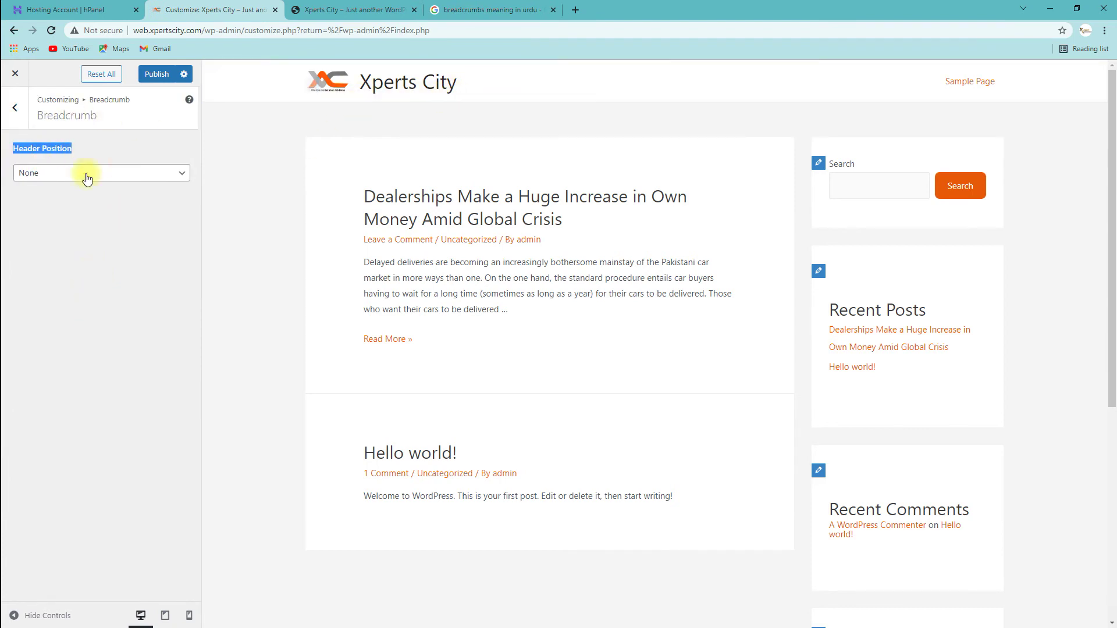
pyautogui.click(76, 175)
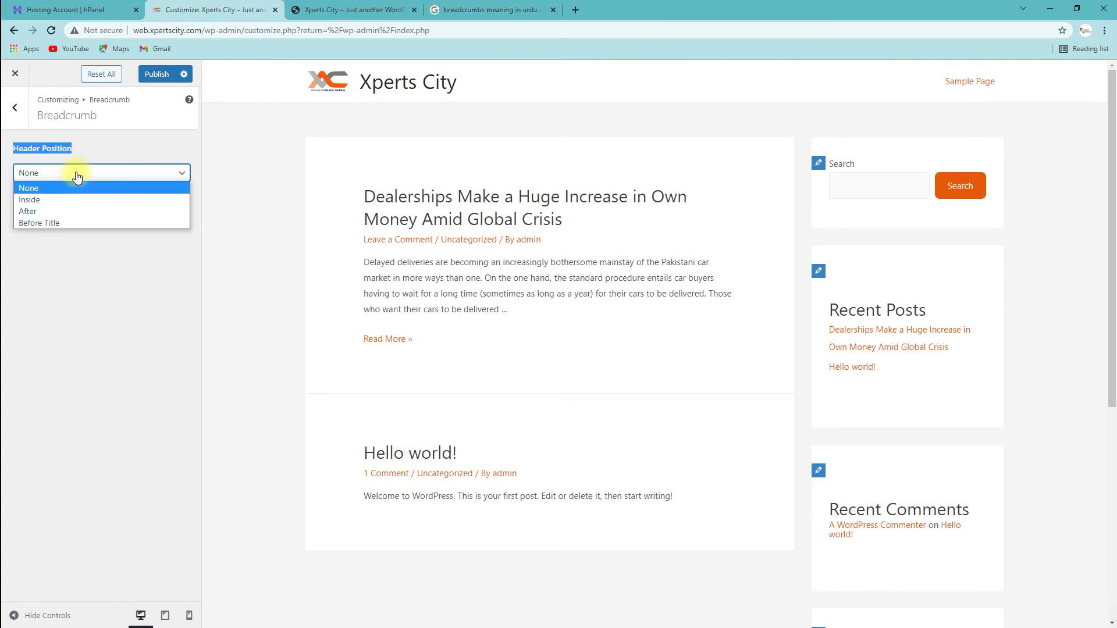
pyautogui.click(47, 201)
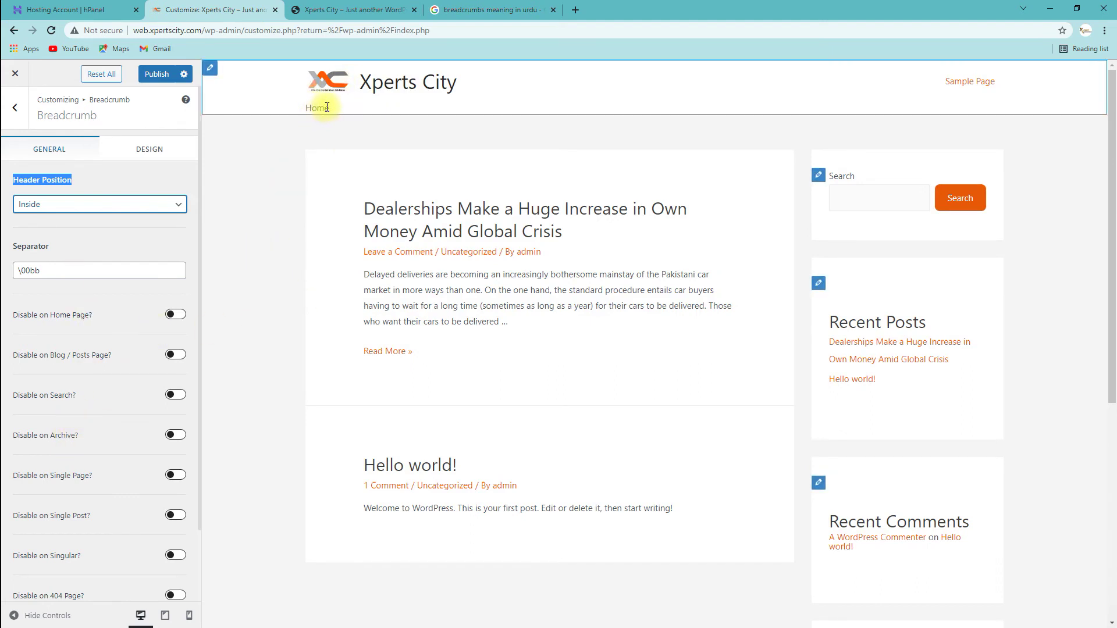
pyautogui.click(330, 109)
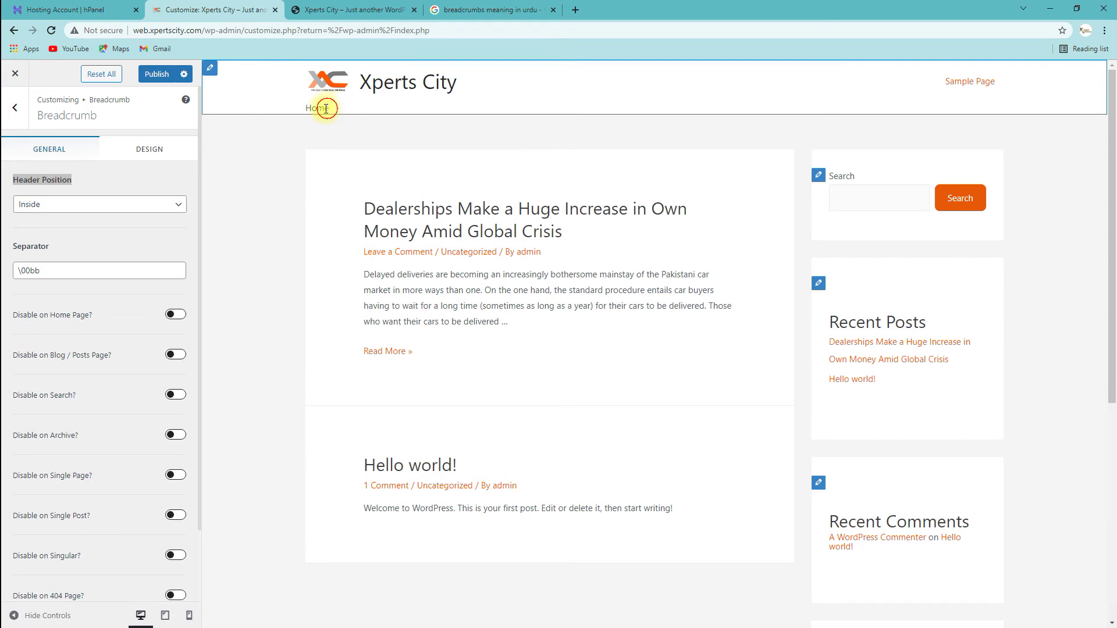
pyautogui.moveTo(329, 109); pyautogui.dragTo(307, 108)
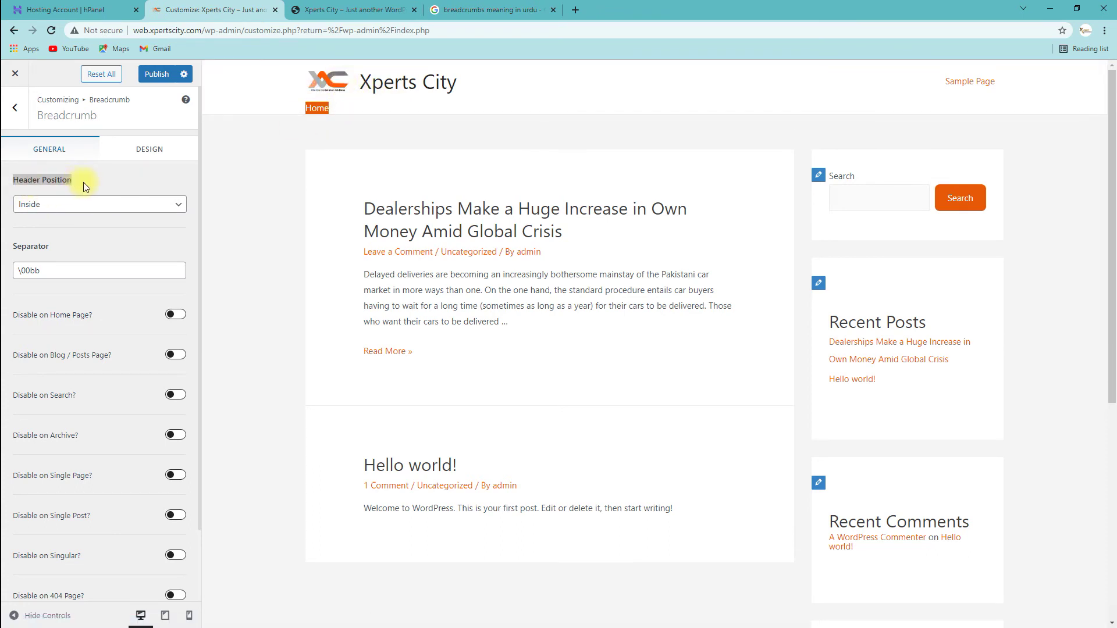
# - Try the breadcrumb header position After and restore it to None
pyautogui.click(55, 206)
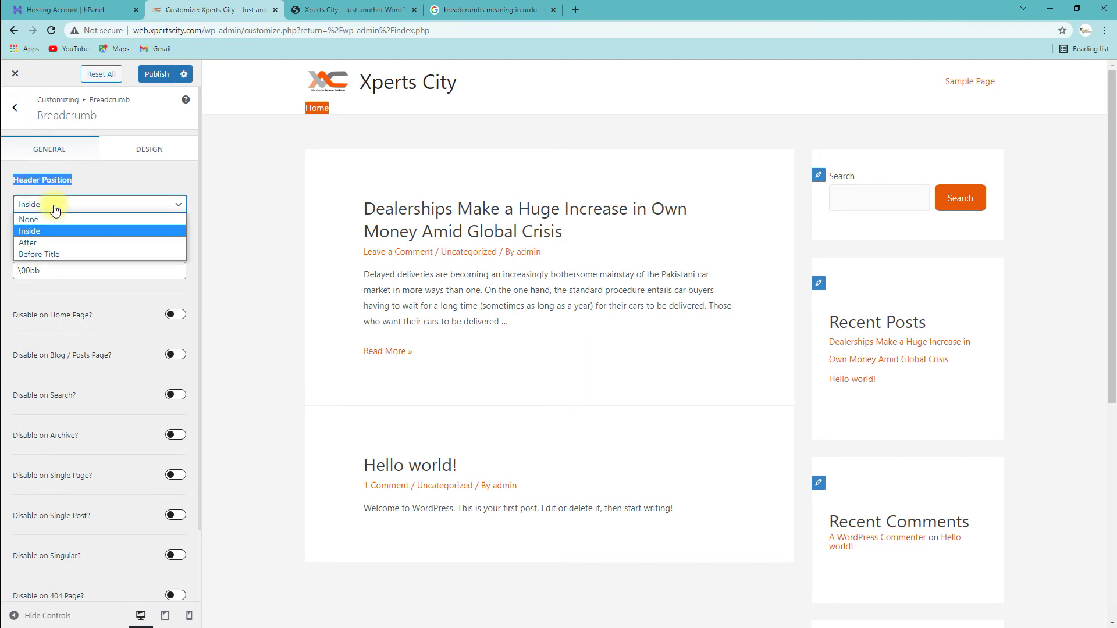
pyautogui.click(35, 242)
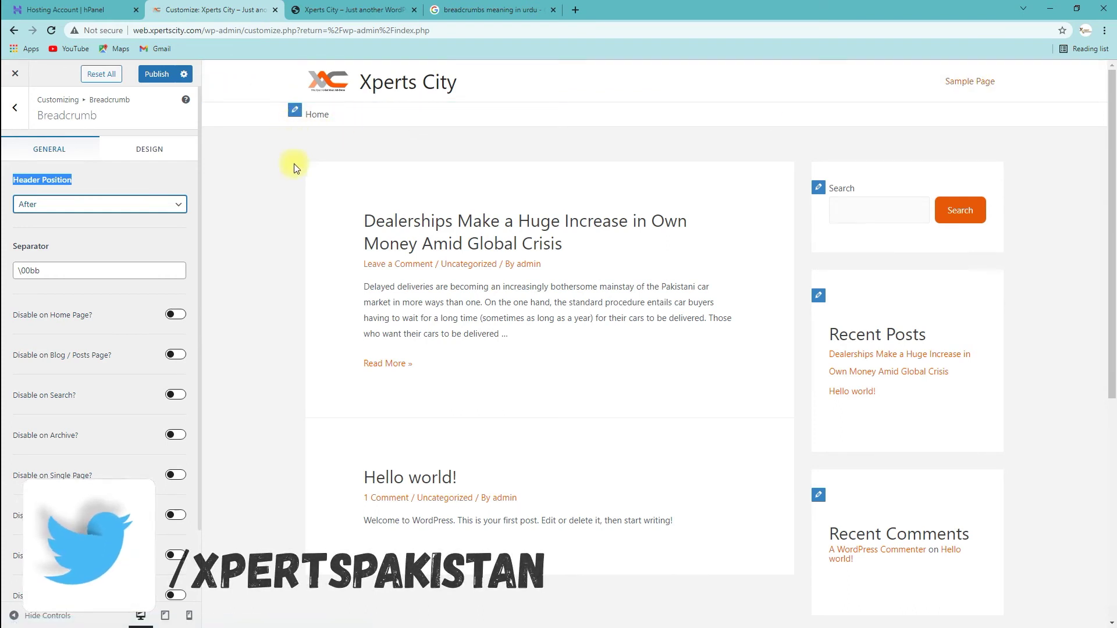
pyautogui.click(87, 209)
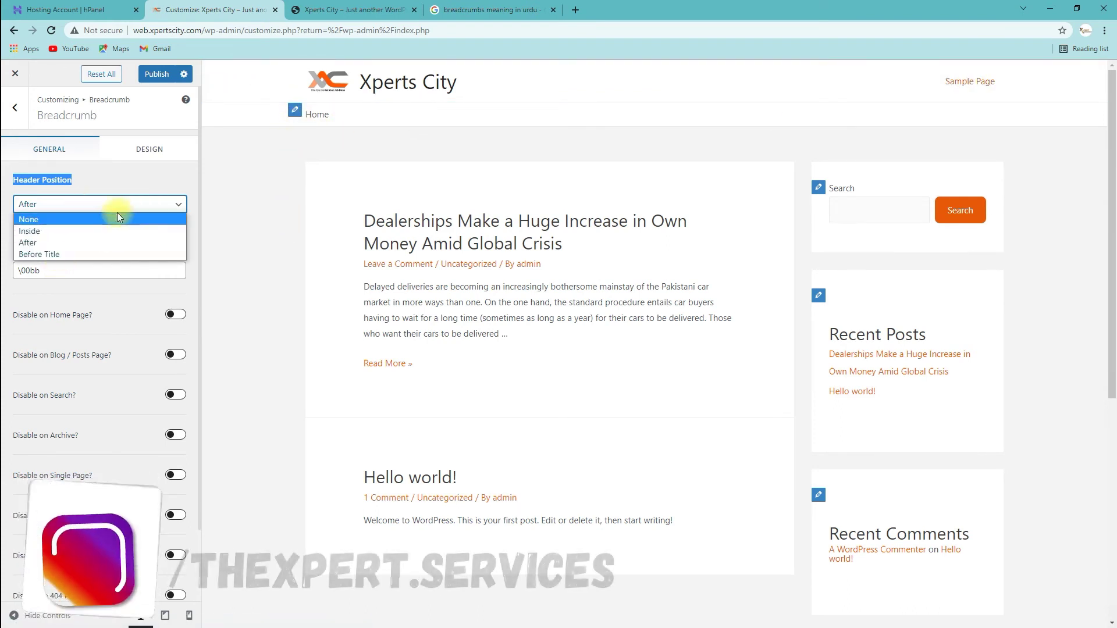
pyautogui.click(44, 220)
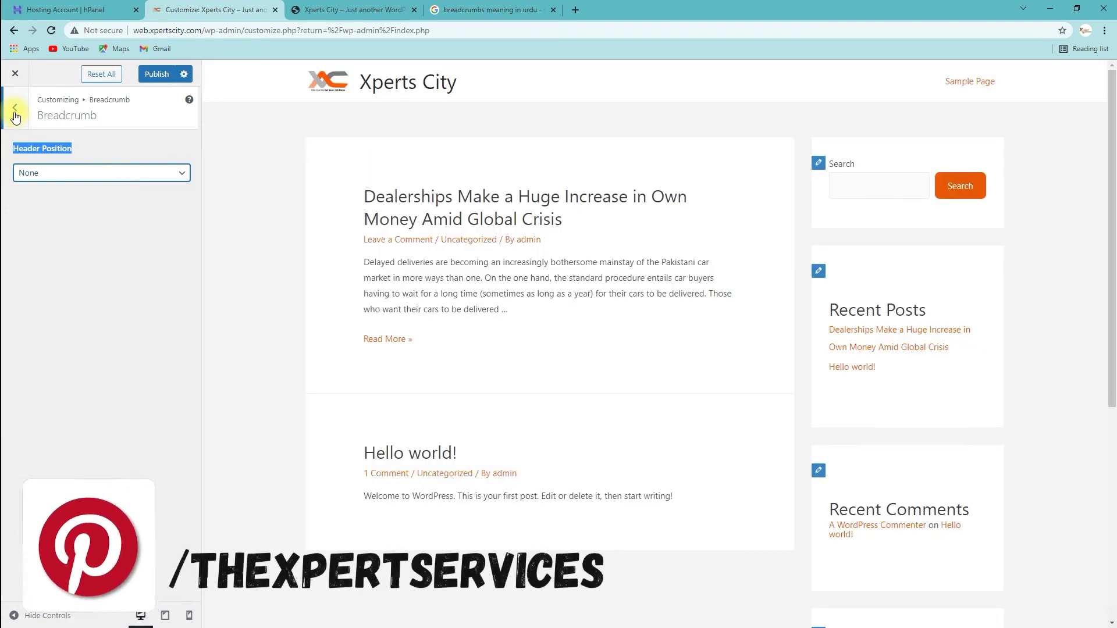
pyautogui.click(16, 113)
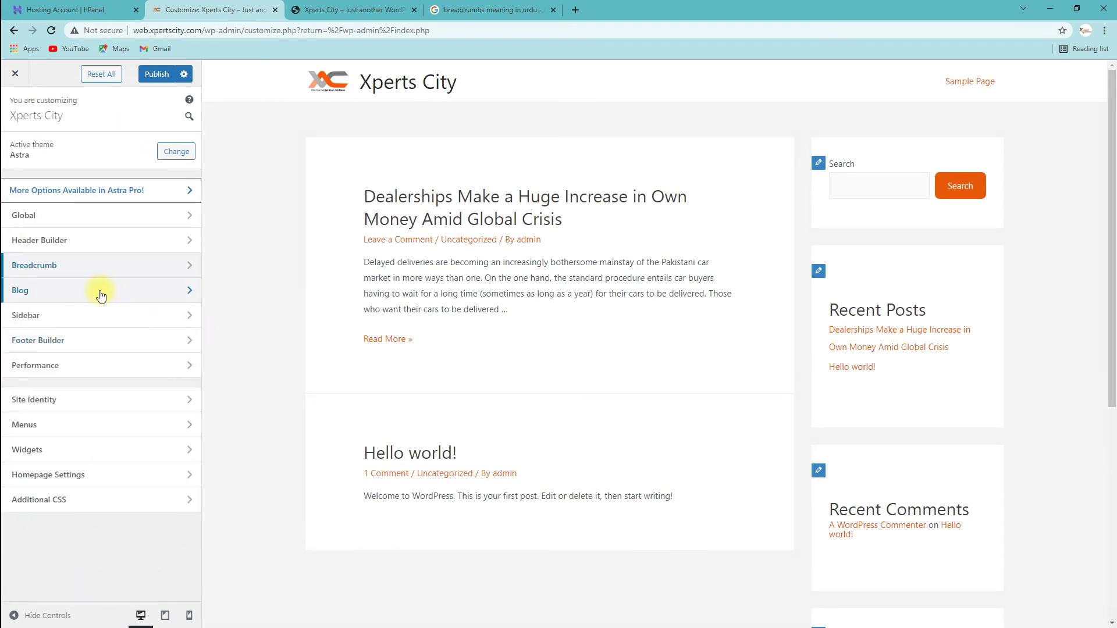
# - Examine the Blog / Archive layout options and its archive and post title font sizes
pyautogui.click(100, 295)
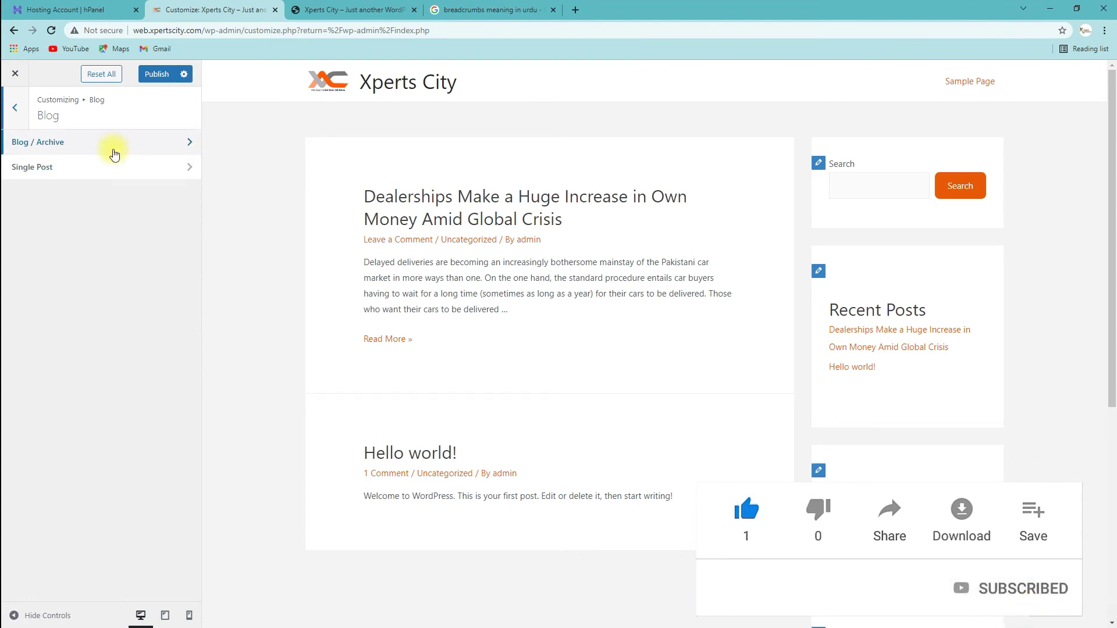
pyautogui.click(114, 154)
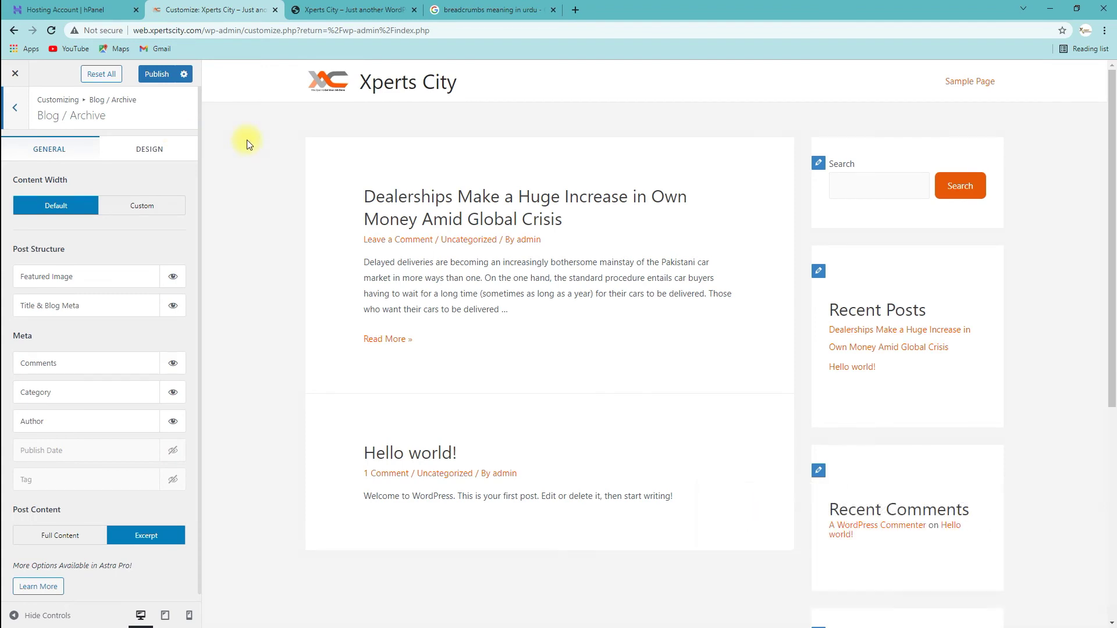
pyautogui.click(152, 154)
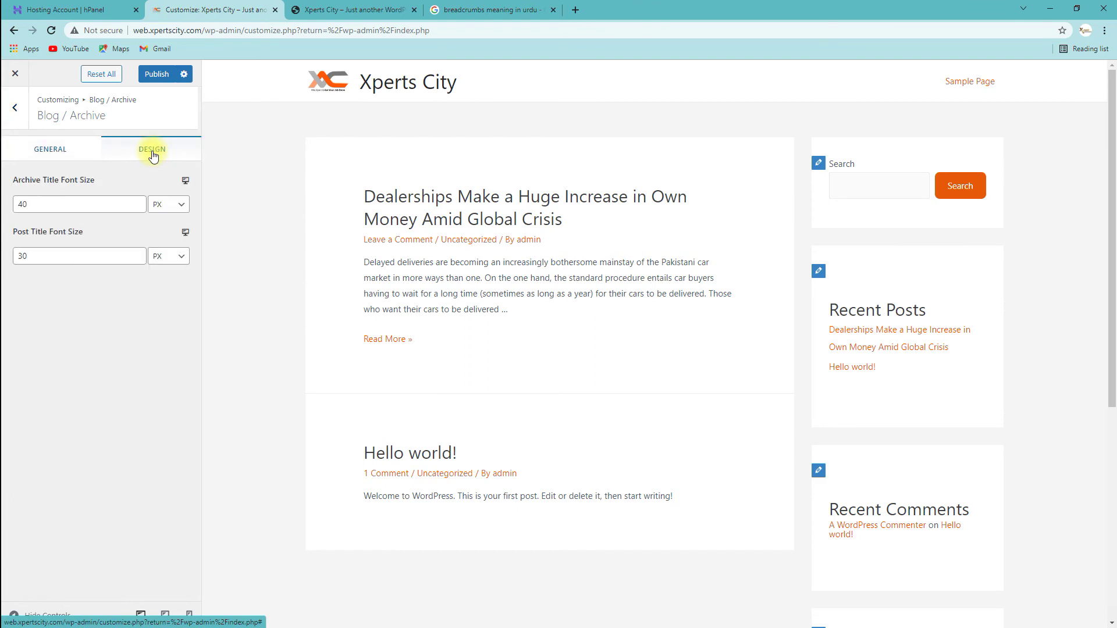
pyautogui.click(47, 205)
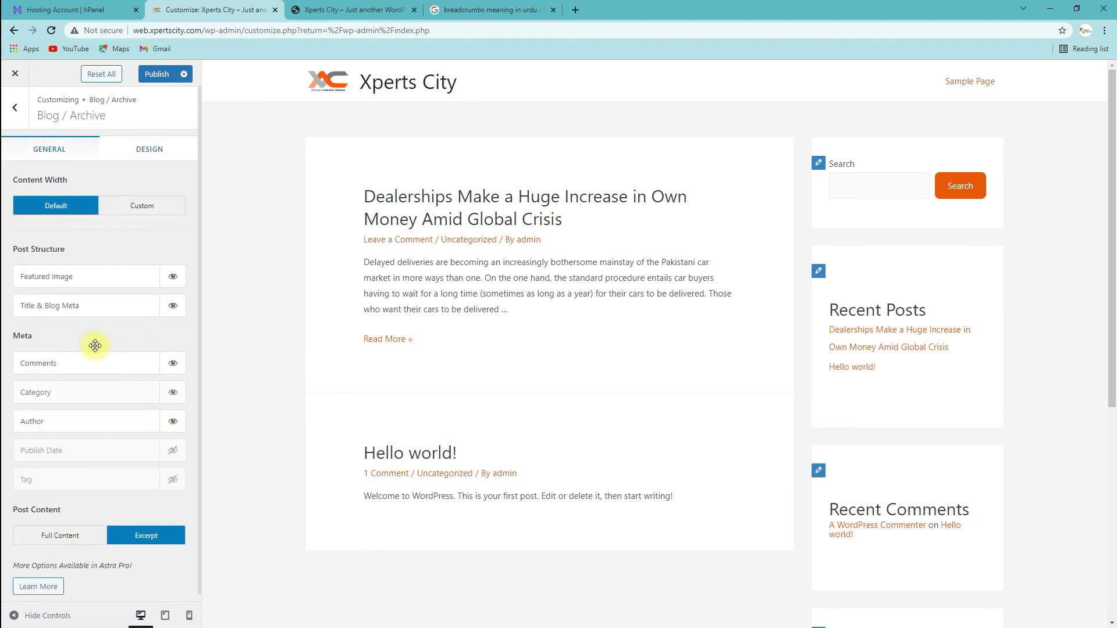
# - Switch the content width of the Blog / Archive pages to Custom
pyautogui.scroll(-1, 97, 489)
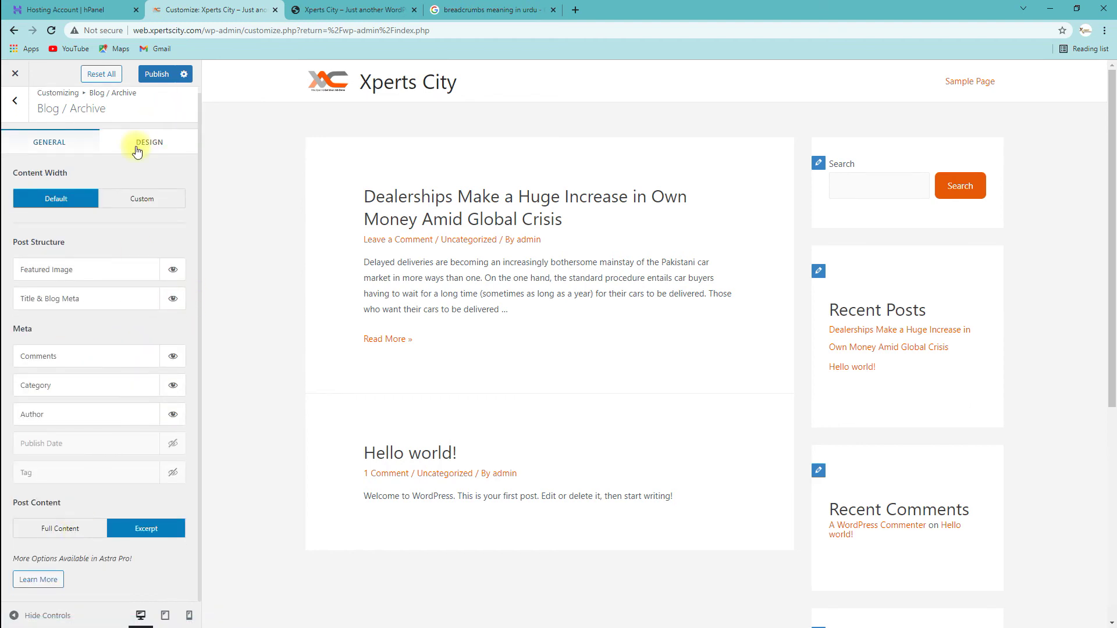
pyautogui.click(145, 203)
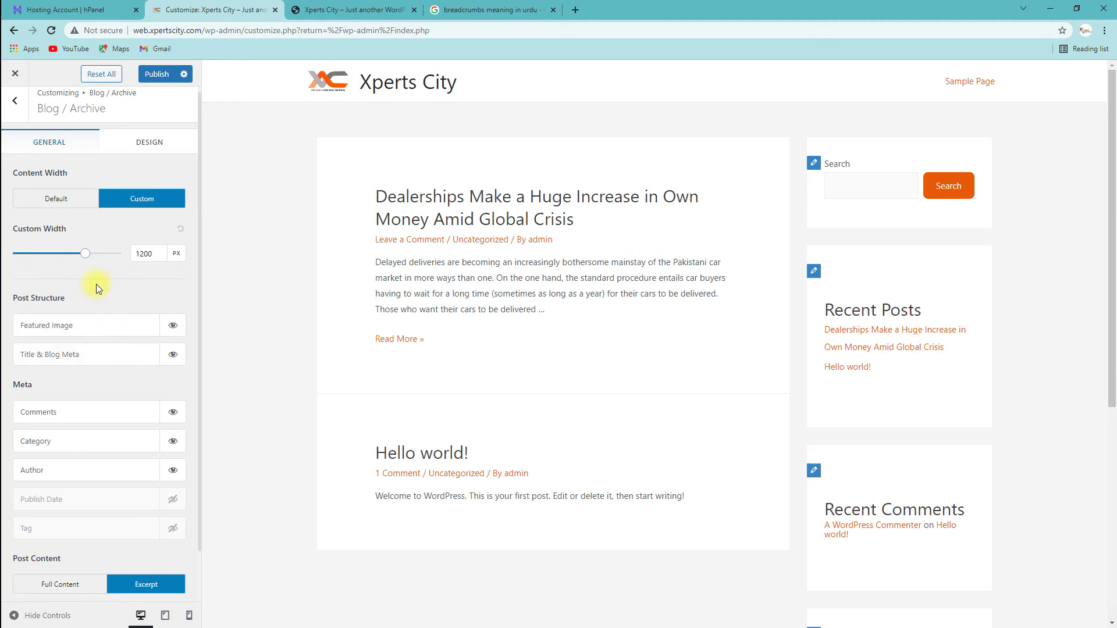
pyautogui.click(146, 253)
pyautogui.click(137, 335)
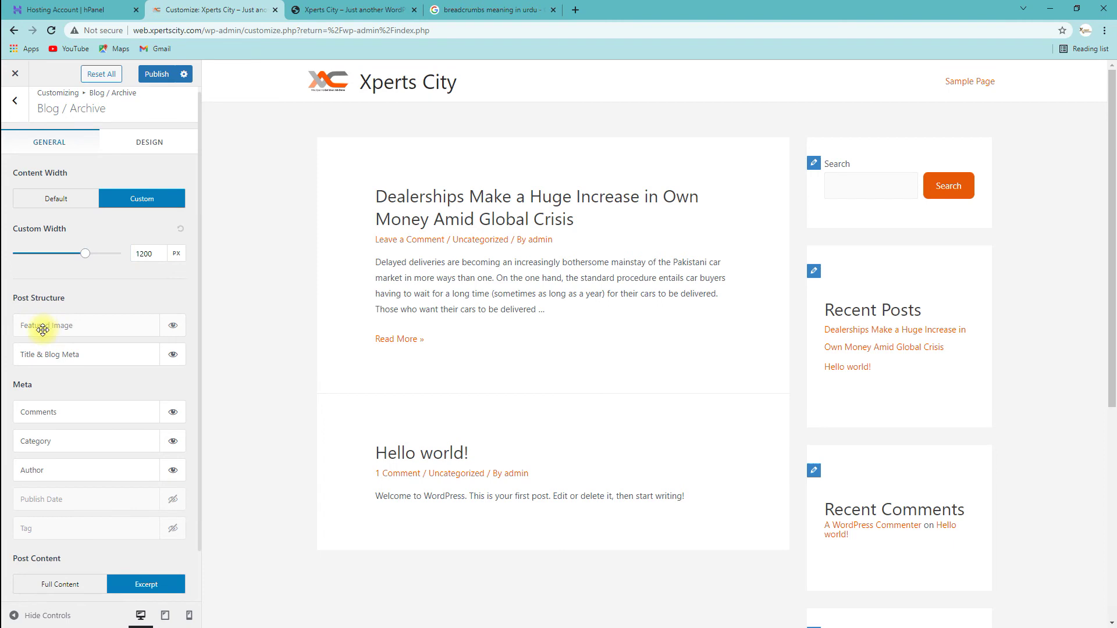